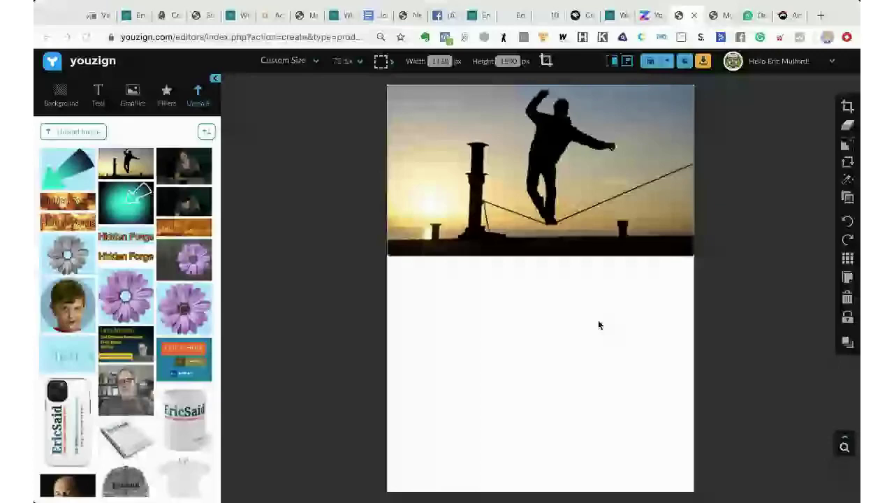
Collapse the side panel and narrow the browser window around the canvas.
{"action": "left_click", "coordinate": [597, 324]}
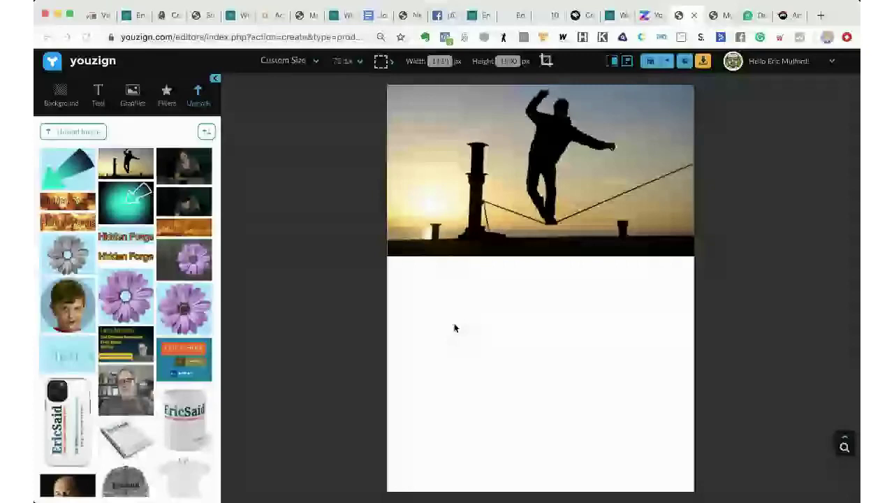
{"action": "left_click", "coordinate": [215, 78]}
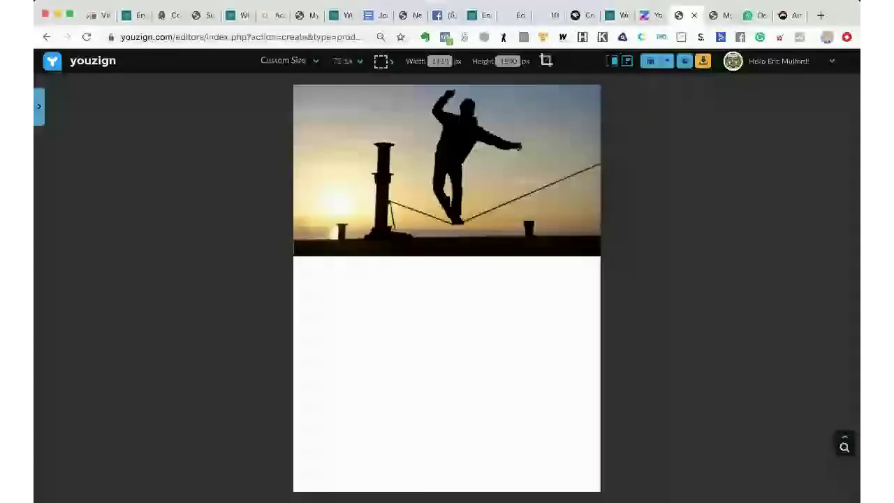
{"action": "left_click_drag", "start_coordinate": [860, 159], "coordinate": [765, 161]}
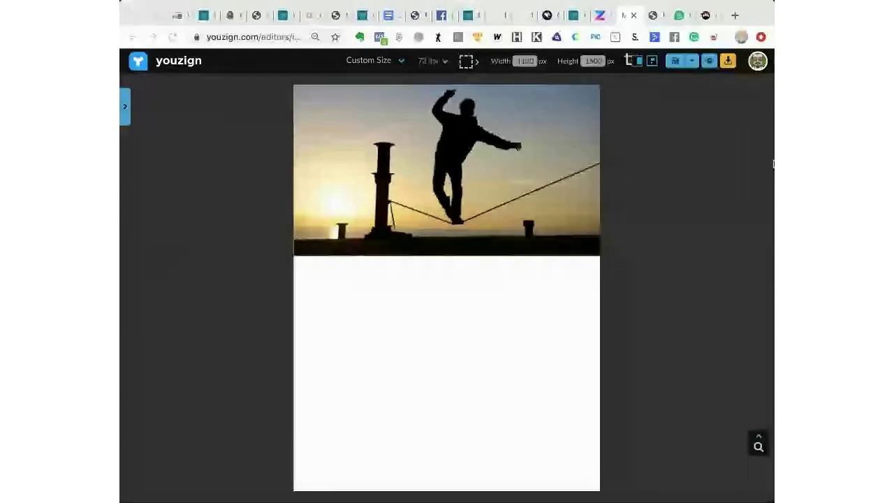
{"action": "left_click_drag", "start_coordinate": [773, 164], "coordinate": [795, 164]}
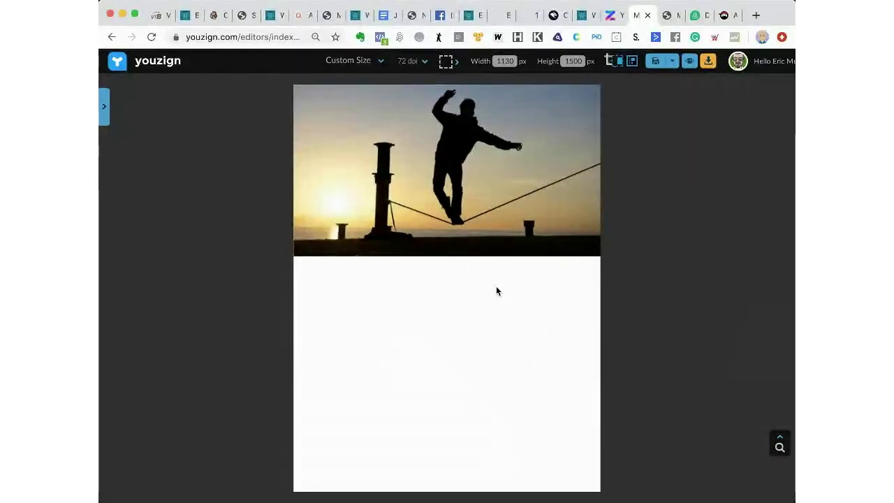
Enlarge the tightrope walker photo proportionally beyond the canvas width and display the alignment grid.
{"action": "left_click", "coordinate": [498, 182]}
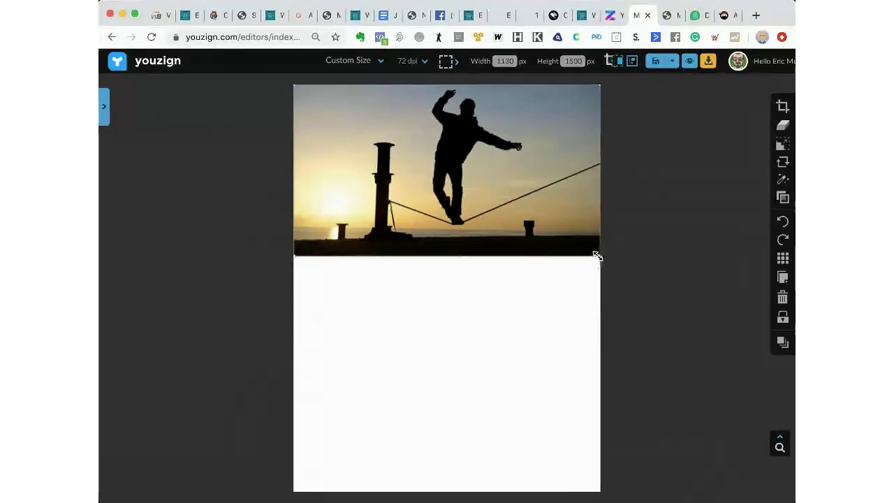
{"action": "left_click_drag", "start_coordinate": [597, 256], "coordinate": [657, 319]}
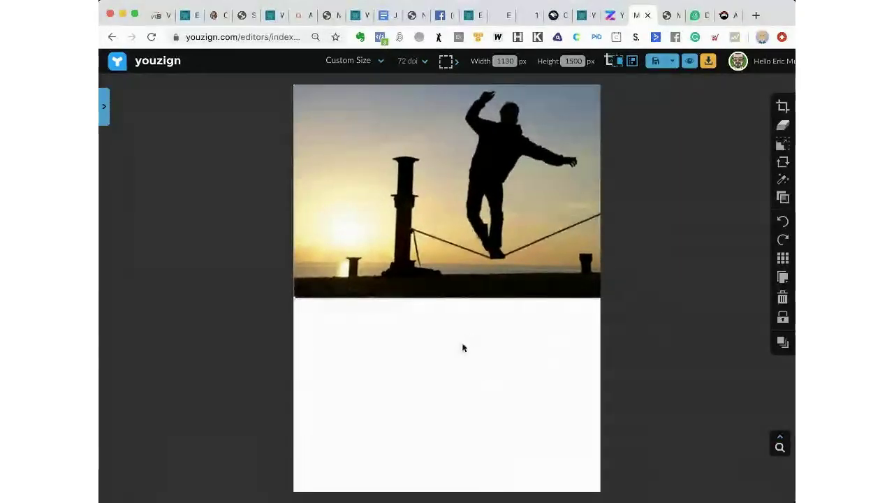
{"action": "left_click", "coordinate": [782, 259]}
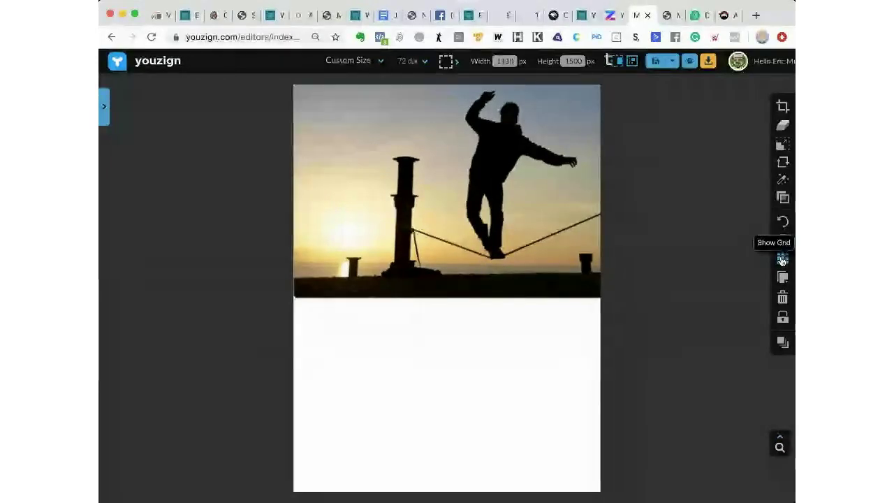
{"action": "left_click", "coordinate": [731, 268]}
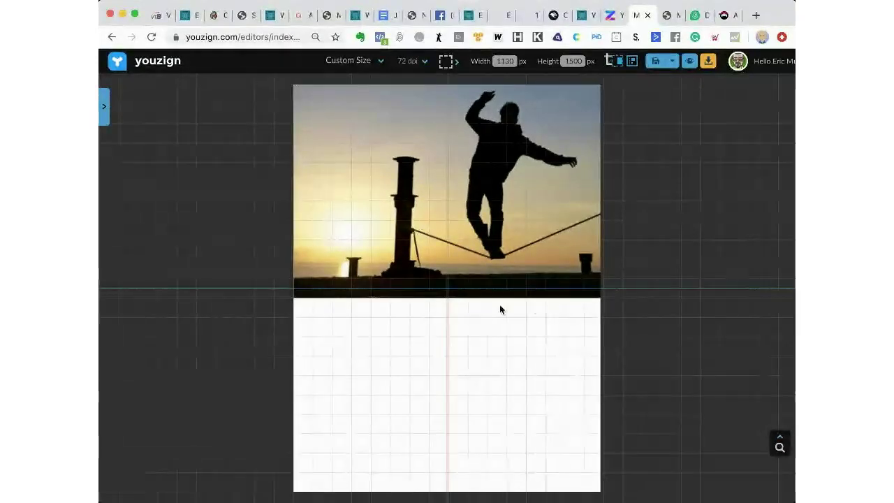
With off-canvas areas shown, scale the photo until its lower edge meets the grid's horizontal midline, and hide the grid.
{"action": "left_click", "coordinate": [543, 238]}
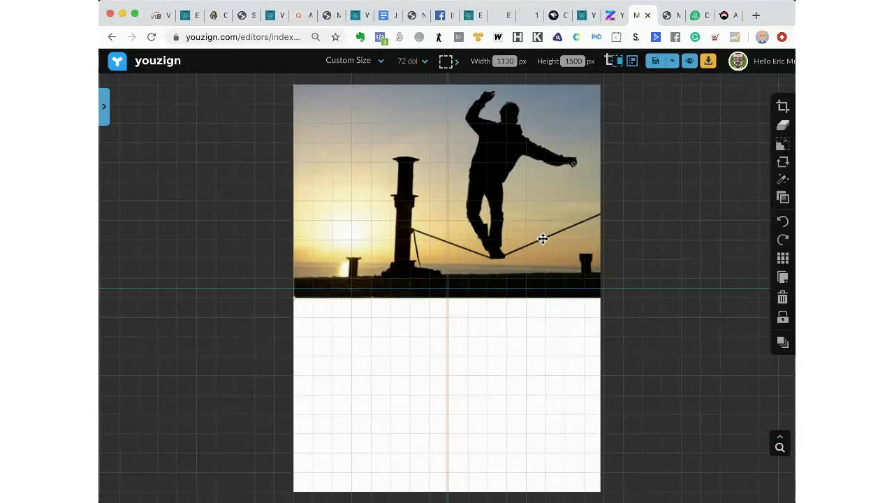
{"action": "left_click", "coordinate": [617, 65]}
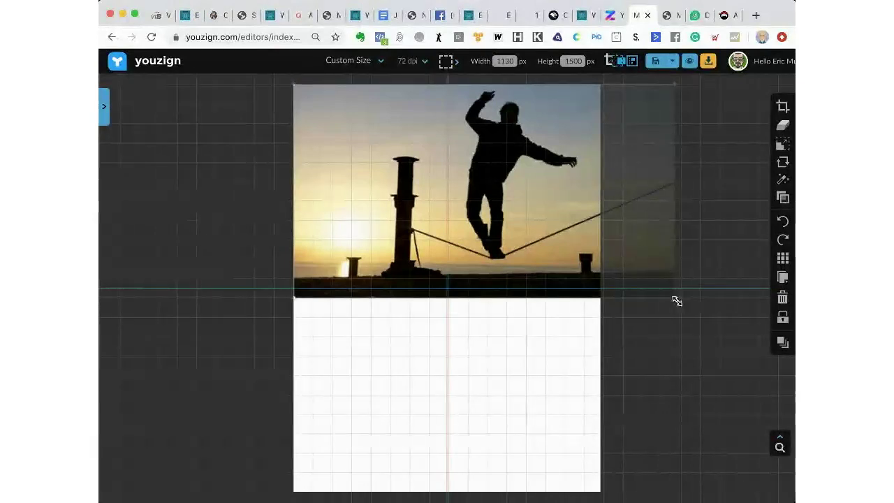
{"action": "left_click_drag", "start_coordinate": [676, 300], "coordinate": [660, 286]}
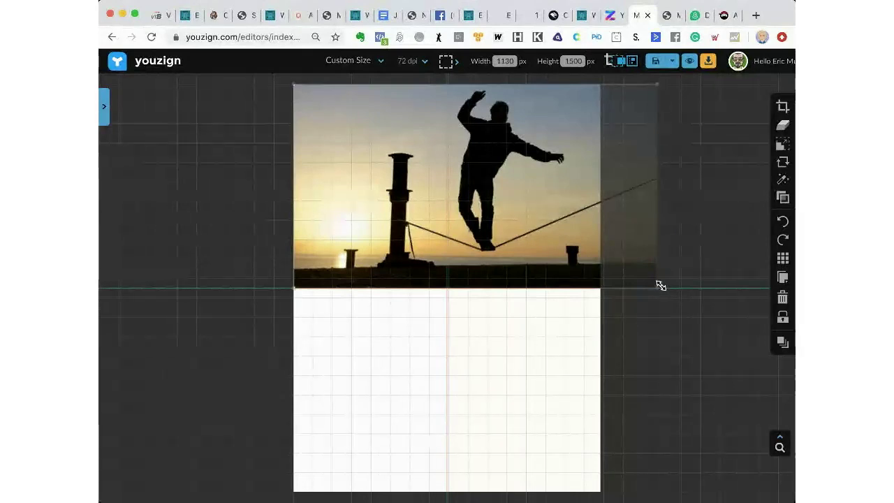
{"action": "left_click", "coordinate": [782, 259]}
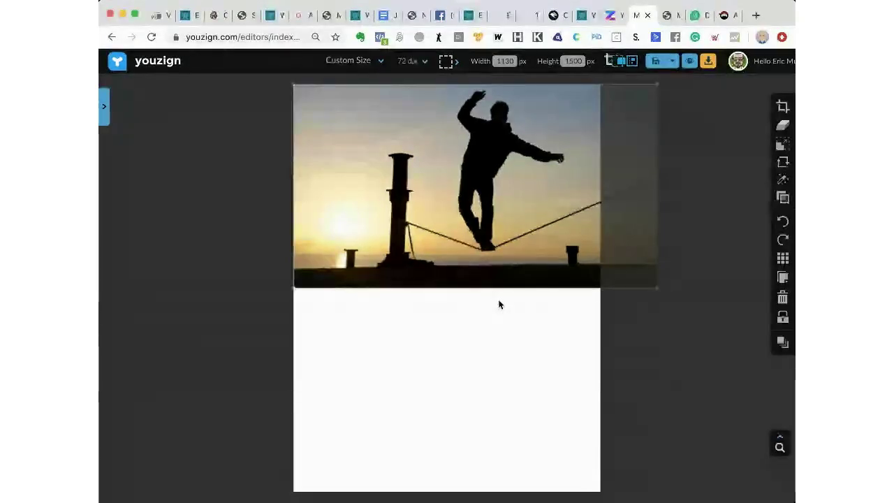
Nudge the photo left until it is horizontally centred on the canvas.
{"action": "key", "text": "Left"}
{"action": "key", "text": "Left"}
{"action": "key", "text": "Left"}
{"action": "key", "text": "Left"}
{"action": "key", "text": "Left"}
{"action": "key", "text": "Left"}
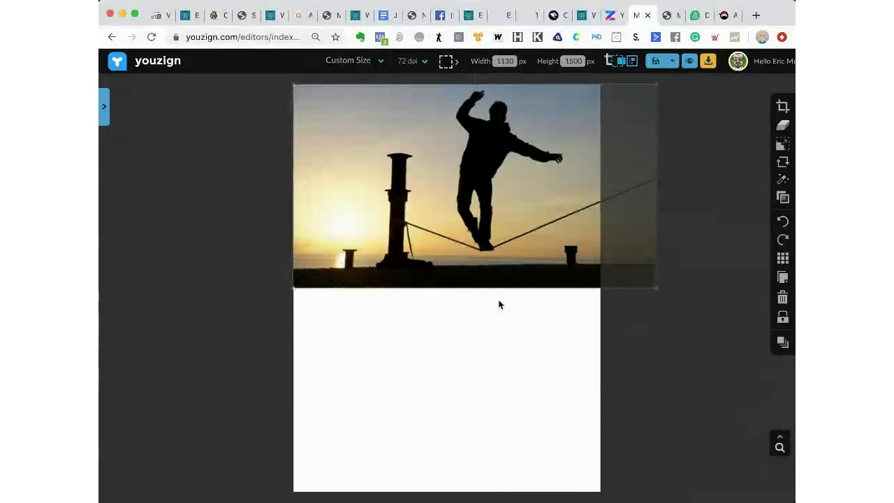
{"action": "key", "text": "Left"}
{"action": "key", "text": "Left"}
{"action": "key", "text": "Left"}
{"action": "key", "text": "Left"}
{"action": "key", "text": "Left"}
{"action": "key", "text": "Left"}
{"action": "key", "text": "Left"}
{"action": "key", "text": "Left"}
{"action": "key", "text": "Left"}
{"action": "key", "text": "Left"}
{"action": "key", "text": "Left"}
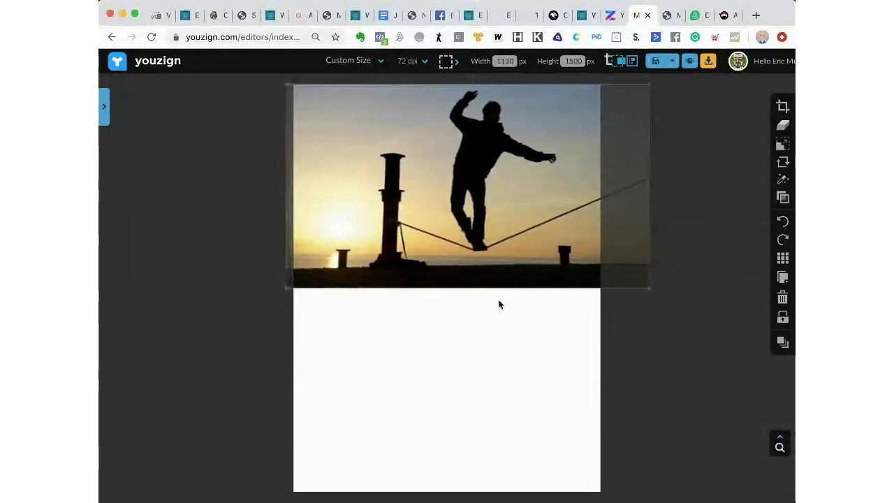
{"action": "key", "text": "Left"}
{"action": "key", "text": "Left"}
{"action": "key", "text": "Left"}
{"action": "key", "text": "Left"}
{"action": "key", "text": "Left"}
{"action": "key", "text": "Left"}
{"action": "key", "text": "Left"}
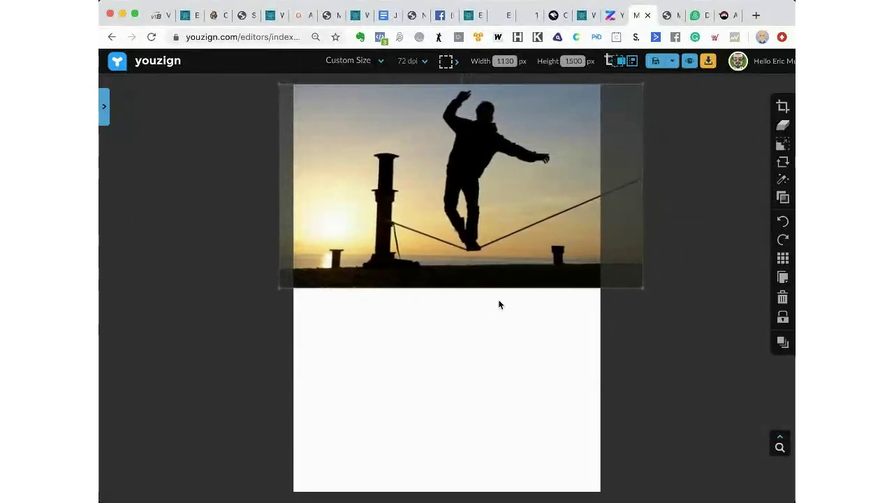
{"action": "key", "text": "Left"}
{"action": "key", "text": "Left"}
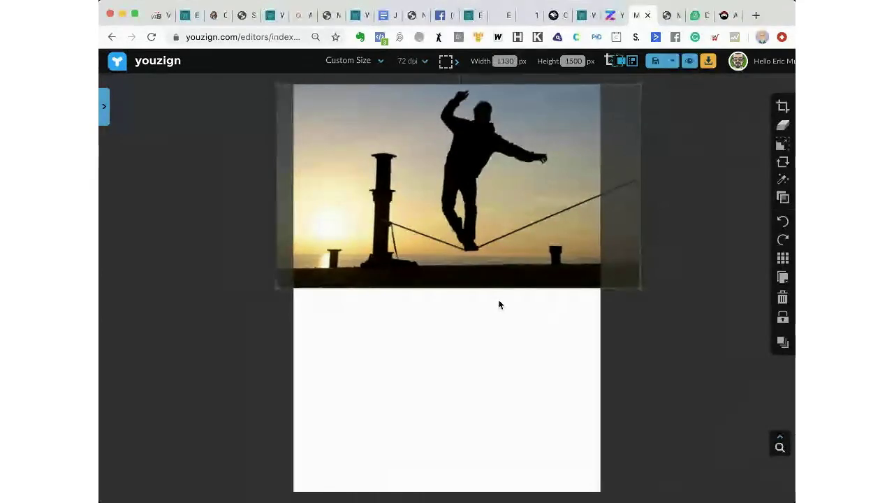
{"action": "key", "text": "Left"}
{"action": "key", "text": "Left"}
{"action": "key", "text": "Left"}
{"action": "key", "text": "Left"}
{"action": "key", "text": "Left"}
{"action": "key", "text": "Left"}
{"action": "key", "text": "Left"}
{"action": "key", "text": "Left"}
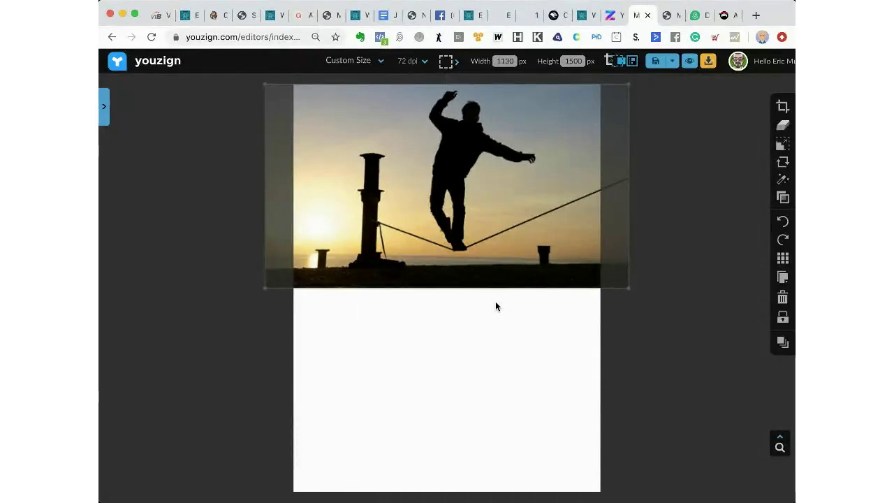
Duplicate the photo and place the vertically flipped copy directly below the original, filling the lower half of the canvas.
{"action": "left_click", "coordinate": [783, 281]}
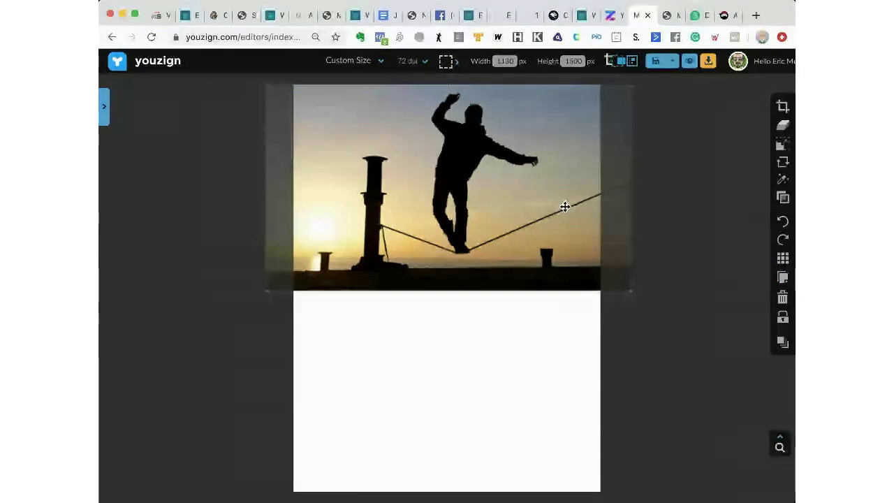
{"action": "left_click", "coordinate": [788, 353]}
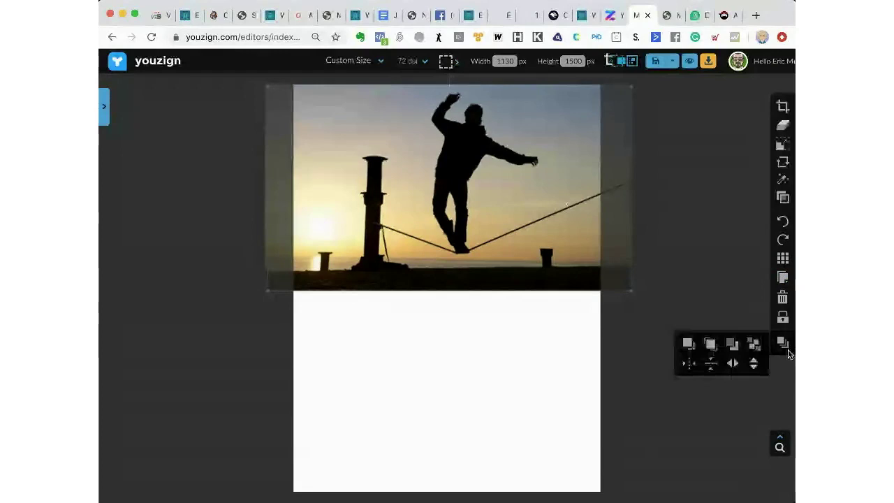
{"action": "left_click", "coordinate": [752, 364]}
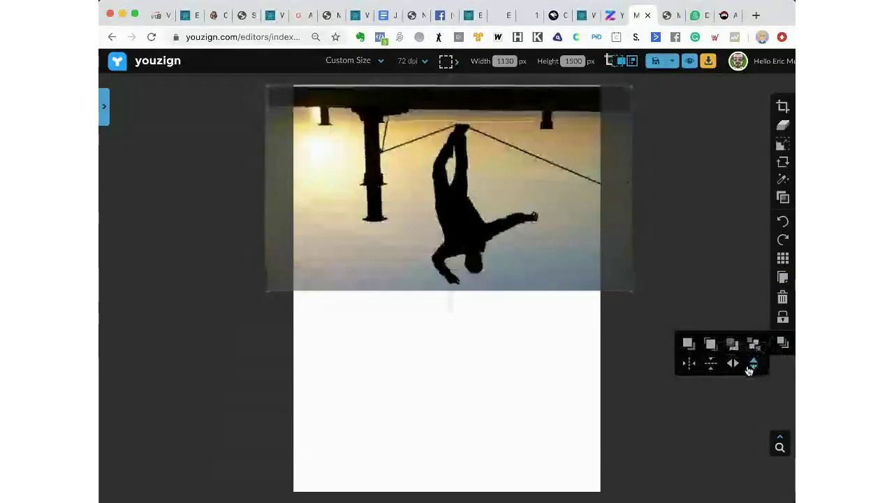
{"action": "left_click_drag", "start_coordinate": [513, 170], "coordinate": [509, 373]}
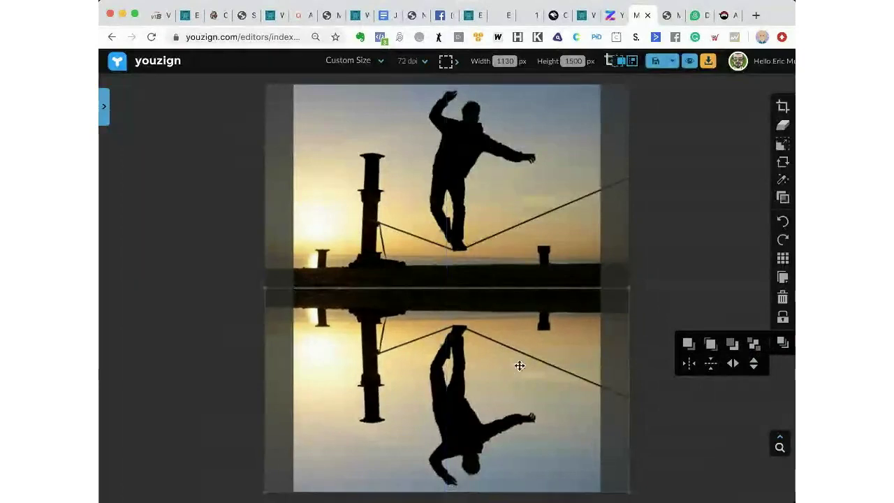
{"action": "left_click", "coordinate": [724, 224]}
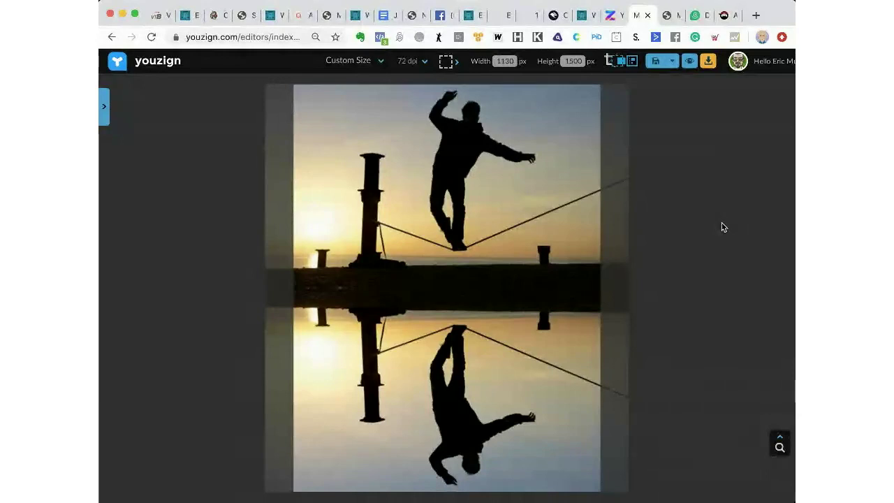
Lower the opacity of the flipped photo copy to about 69.
{"action": "left_click", "coordinate": [573, 364]}
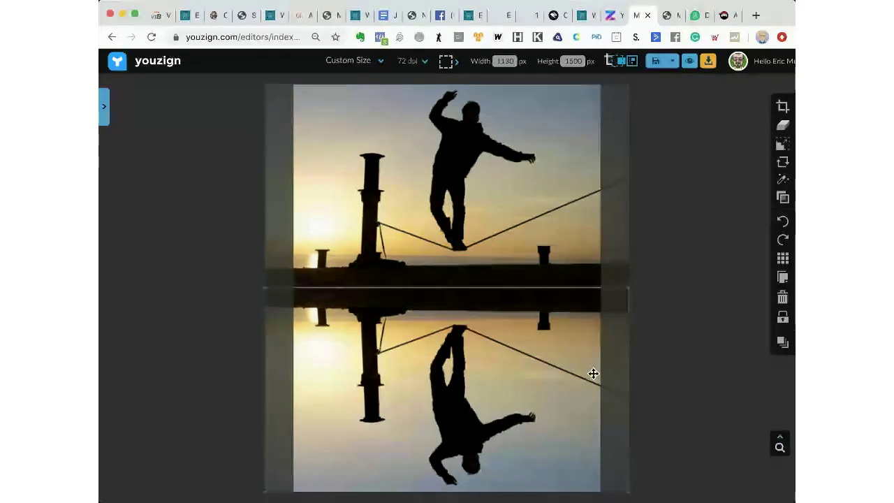
{"action": "left_click", "coordinate": [783, 198]}
{"action": "left_click_drag", "start_coordinate": [744, 200], "coordinate": [720, 201]}
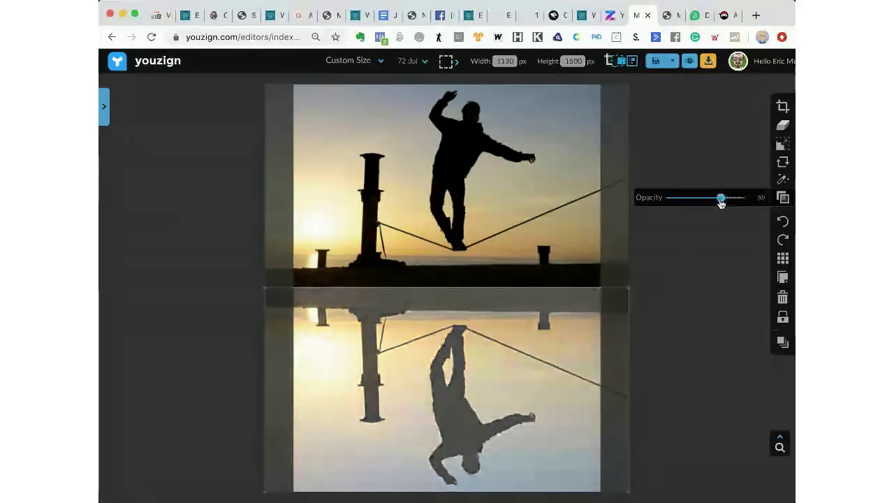
{"action": "left_click", "coordinate": [715, 230]}
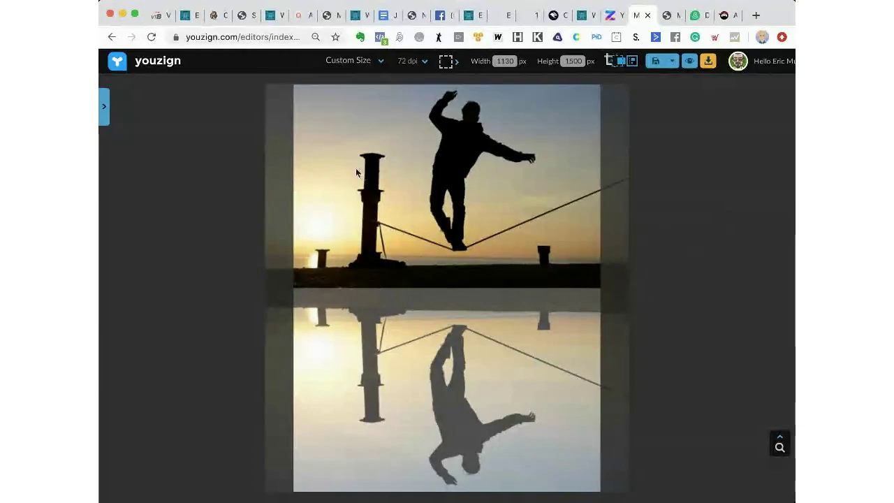
Set the solid background color to grey #7F8282 and move the flipped photo back directly below the original.
{"action": "left_click", "coordinate": [103, 110]}
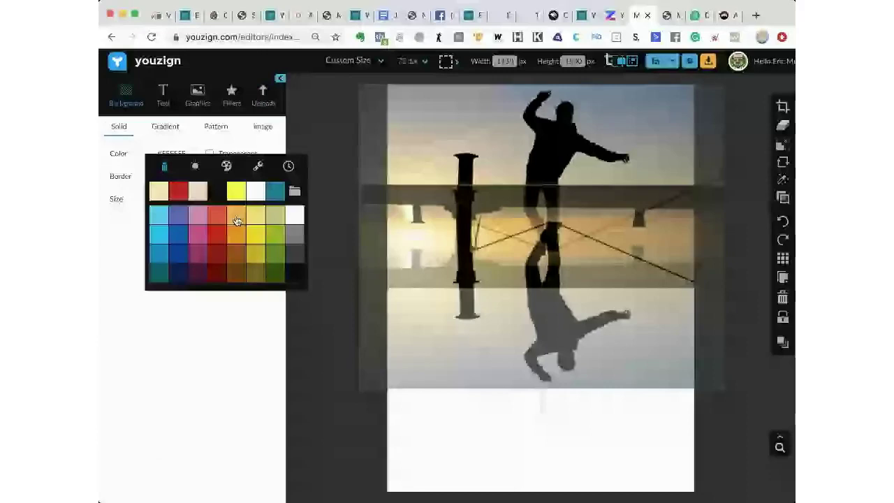
{"action": "left_click", "coordinate": [293, 234]}
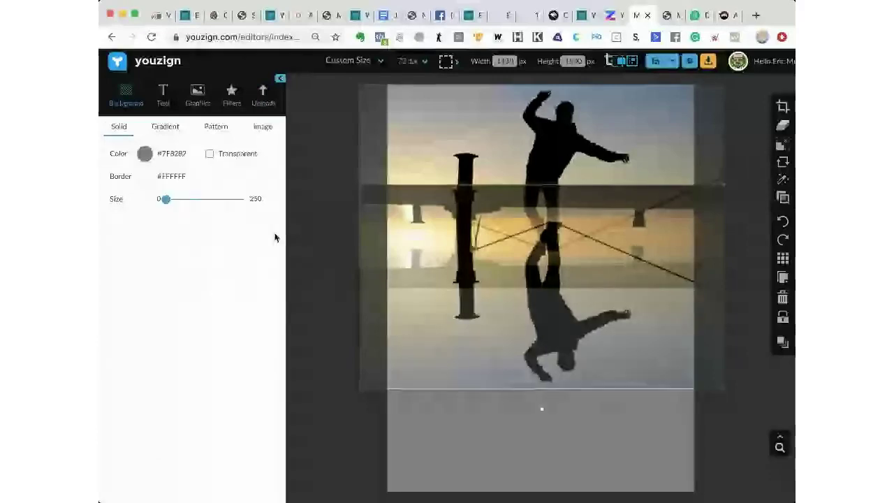
{"action": "left_click_drag", "start_coordinate": [561, 294], "coordinate": [561, 385]}
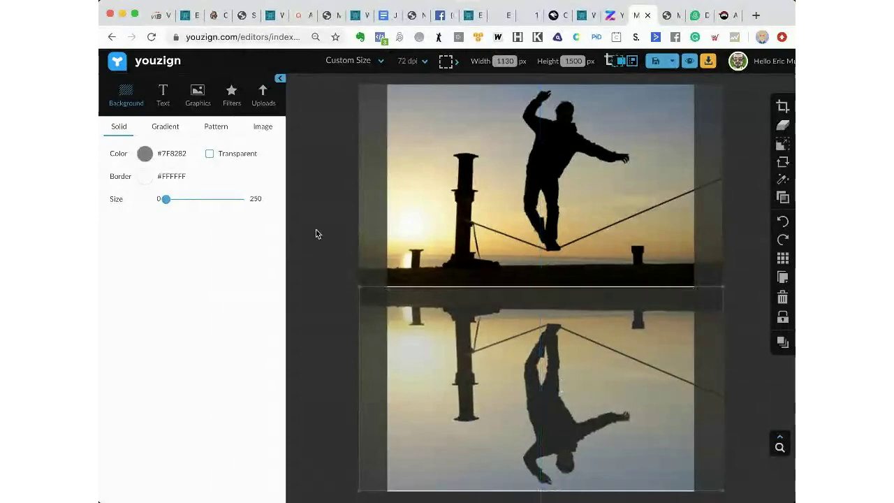
{"action": "left_click", "coordinate": [315, 232]}
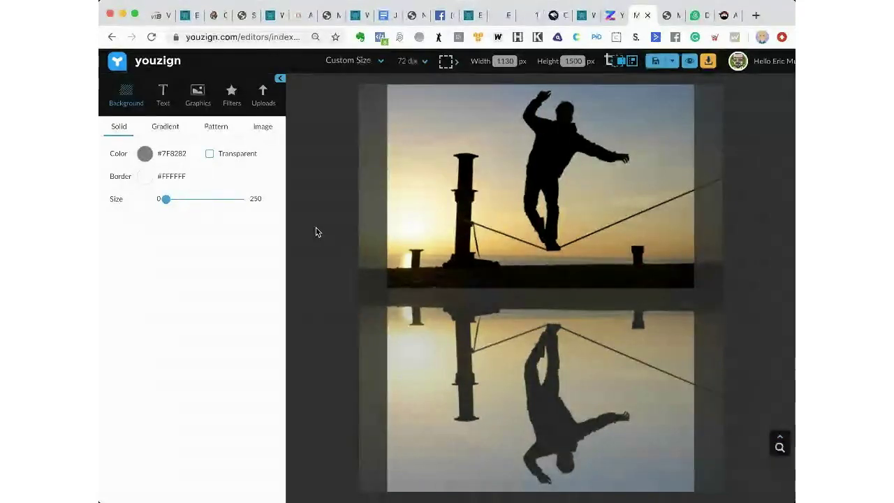
Reduce the flipped photo's opacity to 55.
{"action": "left_click", "coordinate": [567, 349]}
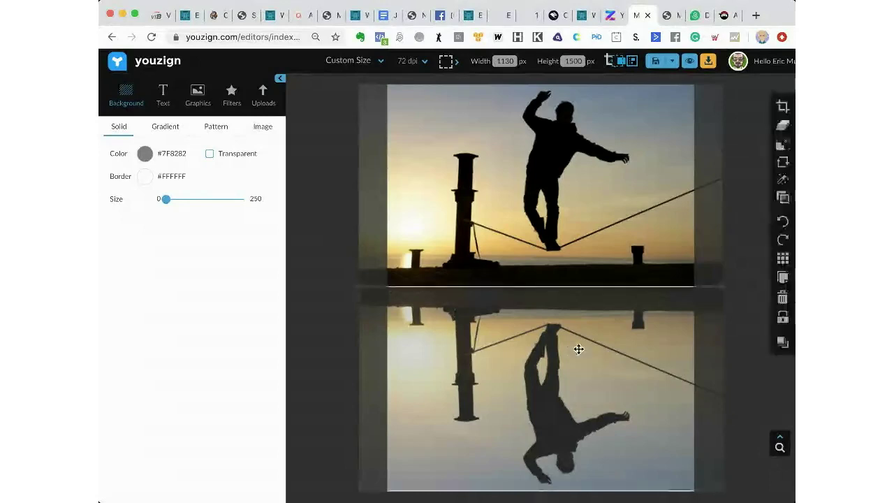
{"action": "left_click", "coordinate": [783, 199]}
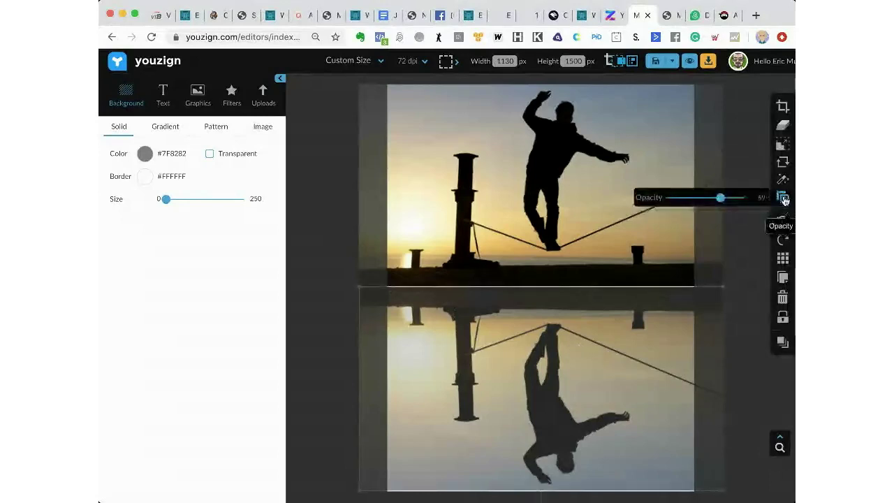
{"action": "left_click_drag", "start_coordinate": [724, 202], "coordinate": [713, 201]}
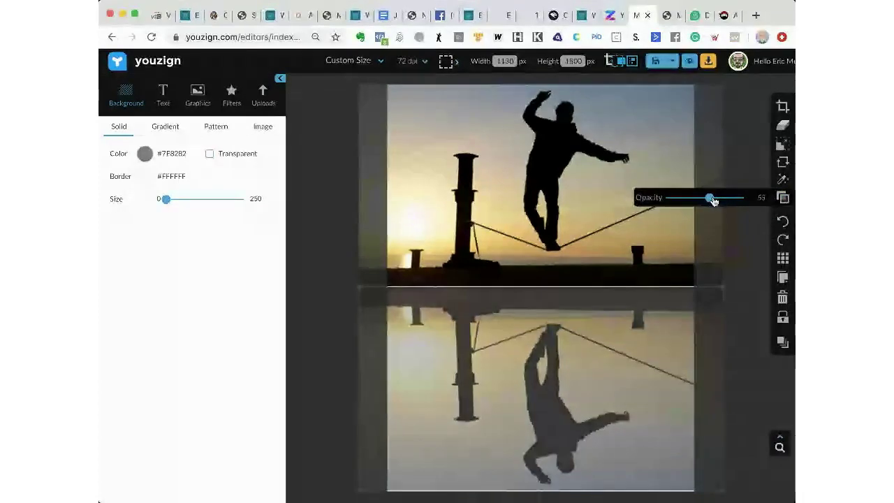
{"action": "left_click", "coordinate": [743, 243]}
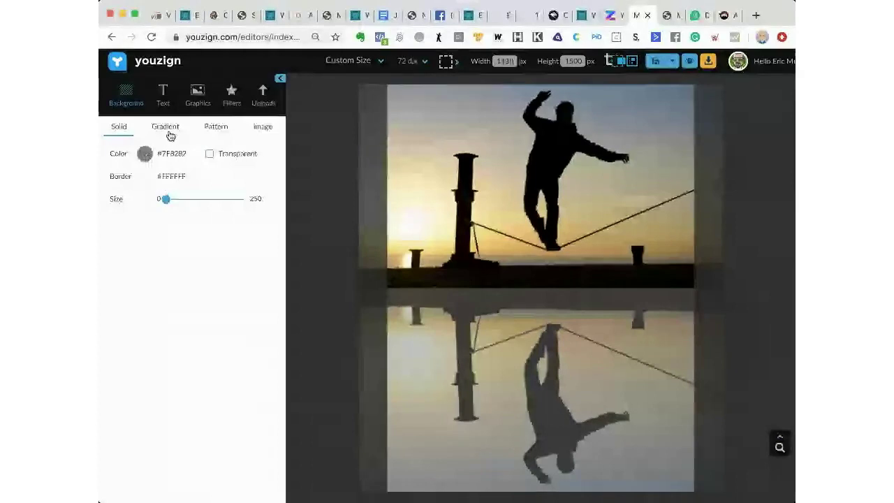
Replace the solid background with the dark teal-to-black linear gradient preset.
{"action": "left_click", "coordinate": [168, 129]}
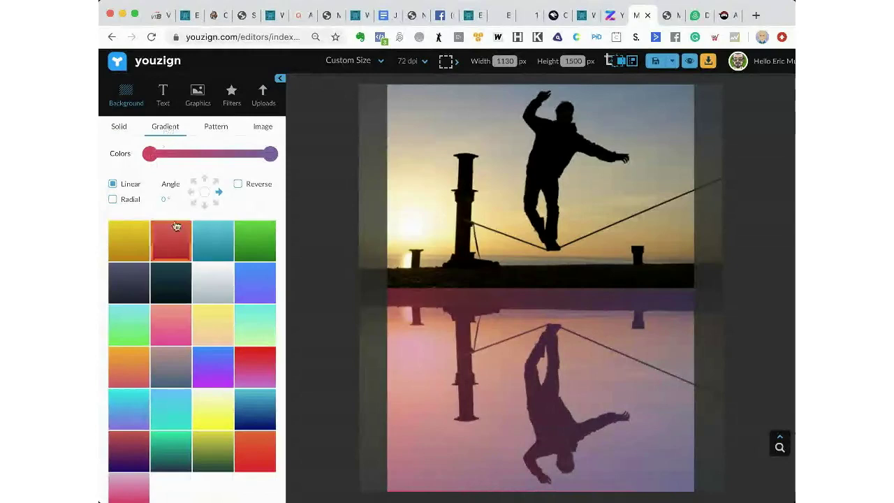
{"action": "left_click", "coordinate": [166, 280]}
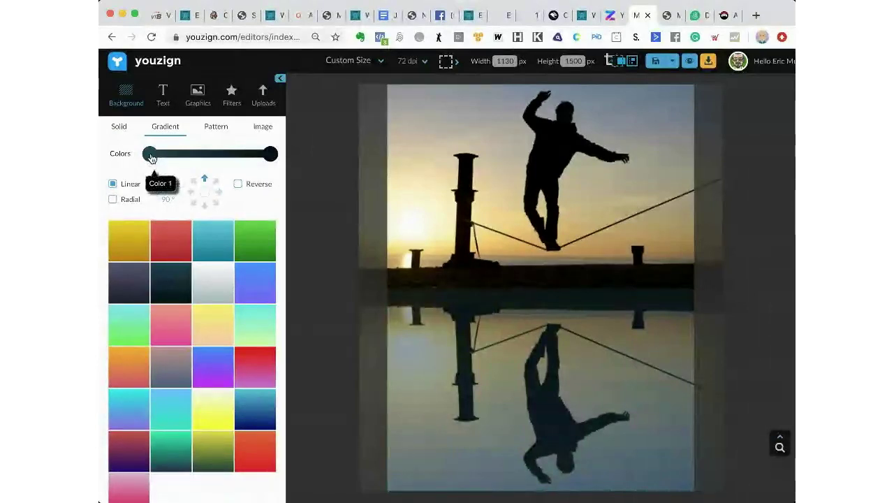
Set the background gradient's angle to -90° and its first color to medium grey.
{"action": "left_click", "coordinate": [206, 206]}
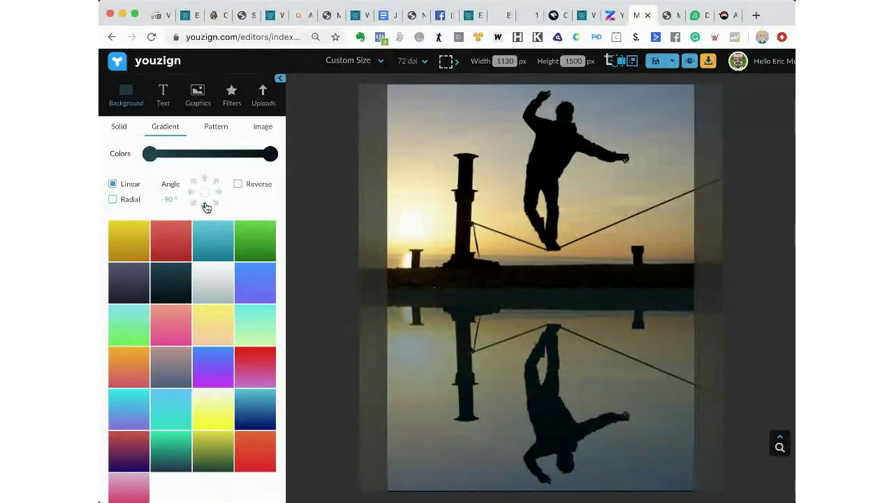
{"action": "left_click", "coordinate": [150, 154]}
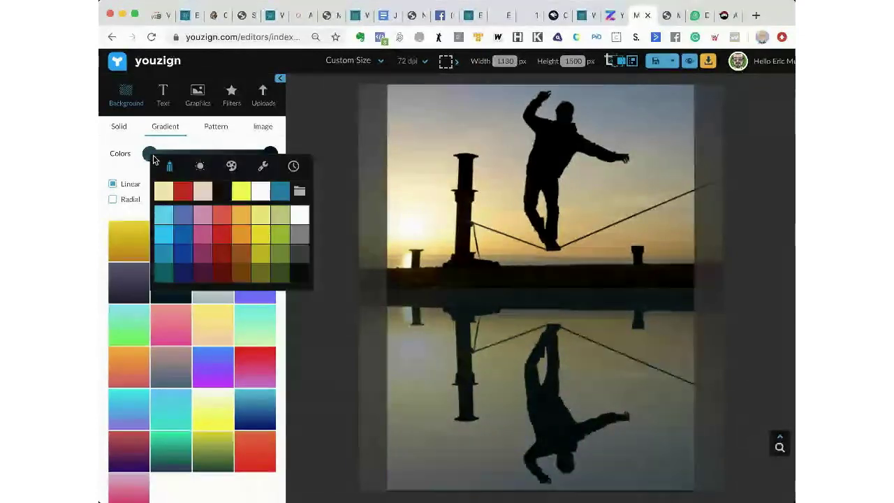
{"action": "left_click", "coordinate": [295, 237]}
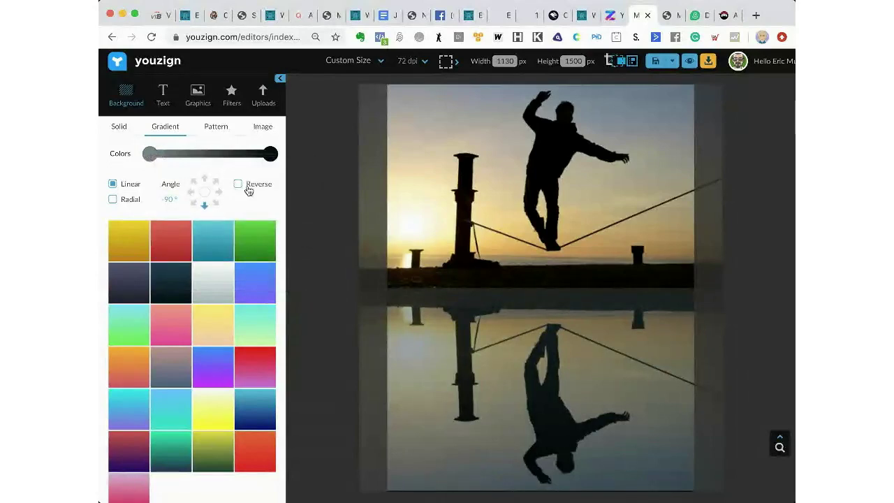
{"action": "left_click", "coordinate": [203, 180]}
{"action": "left_click", "coordinate": [205, 207]}
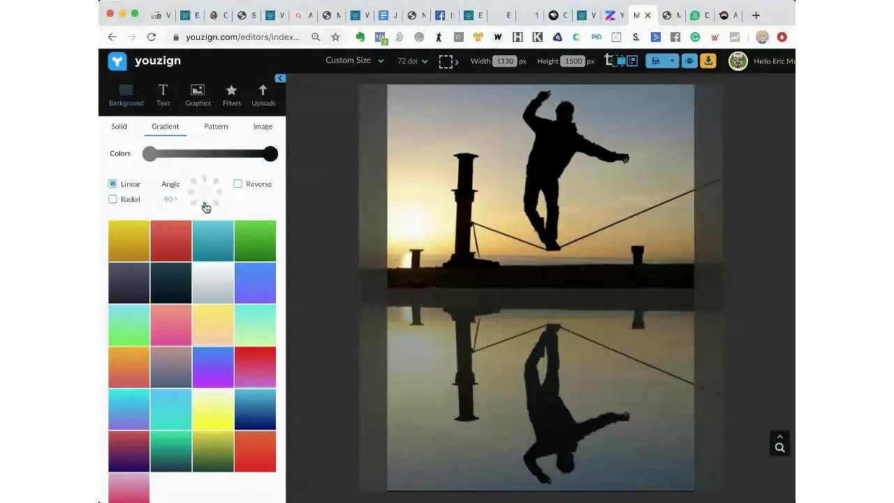
Change the background gradient's first color to a lighter custom grey.
{"action": "left_click", "coordinate": [149, 157]}
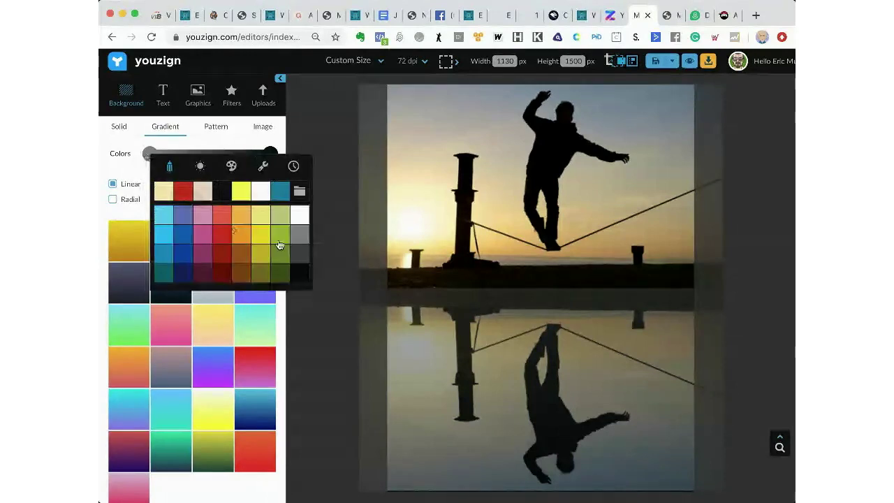
{"action": "left_click", "coordinate": [263, 165]}
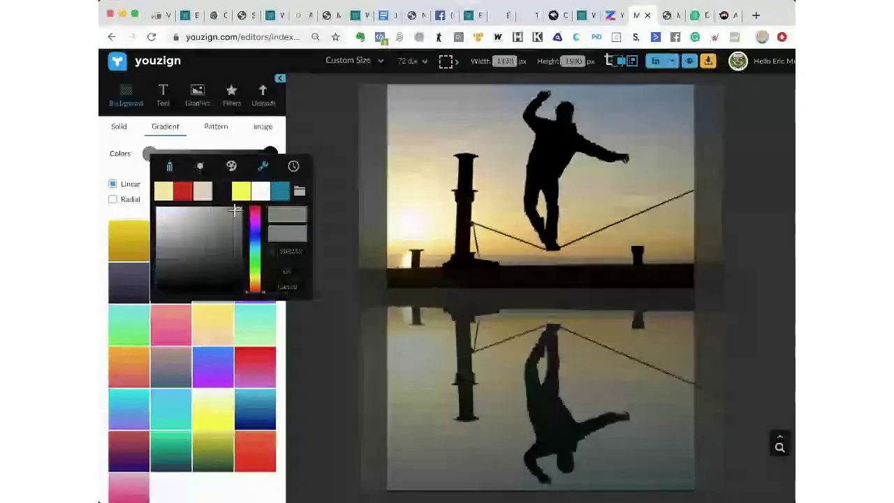
{"action": "left_click", "coordinate": [234, 210]}
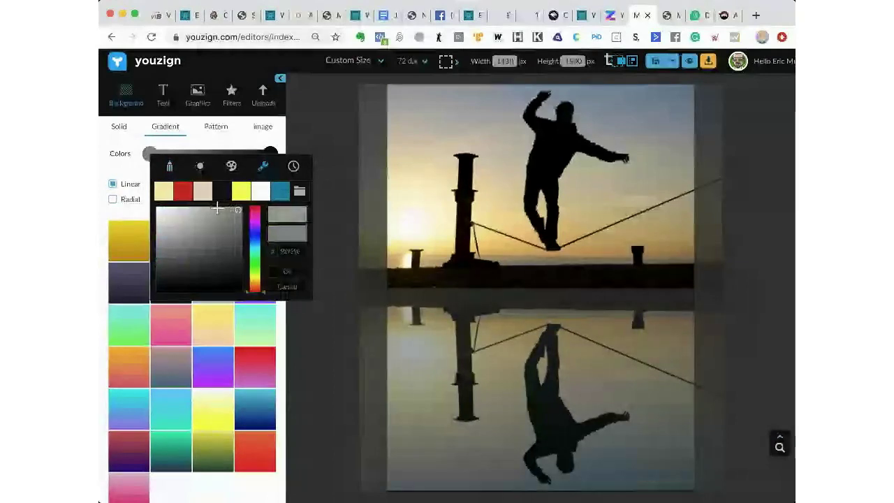
{"action": "left_click", "coordinate": [216, 209]}
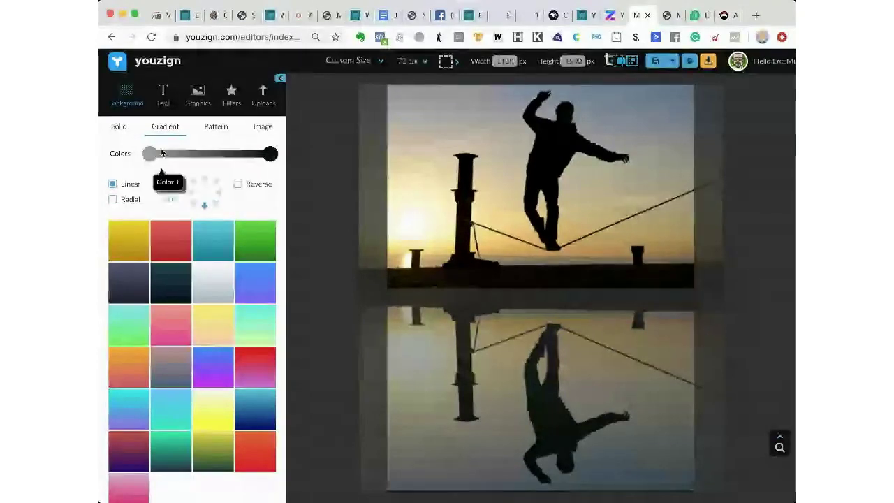
Compare the background gradient at angles 0°, 180° and 90°, and return it to -90°.
{"action": "left_click", "coordinate": [218, 192]}
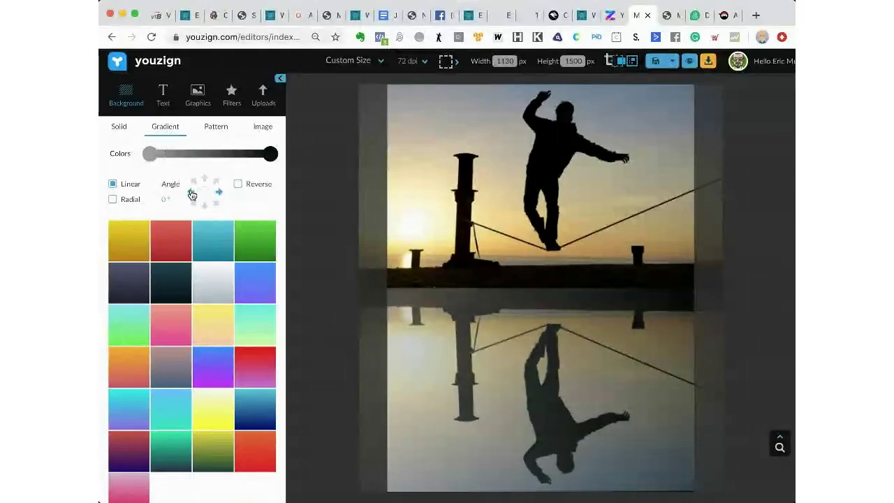
{"action": "left_click", "coordinate": [192, 192]}
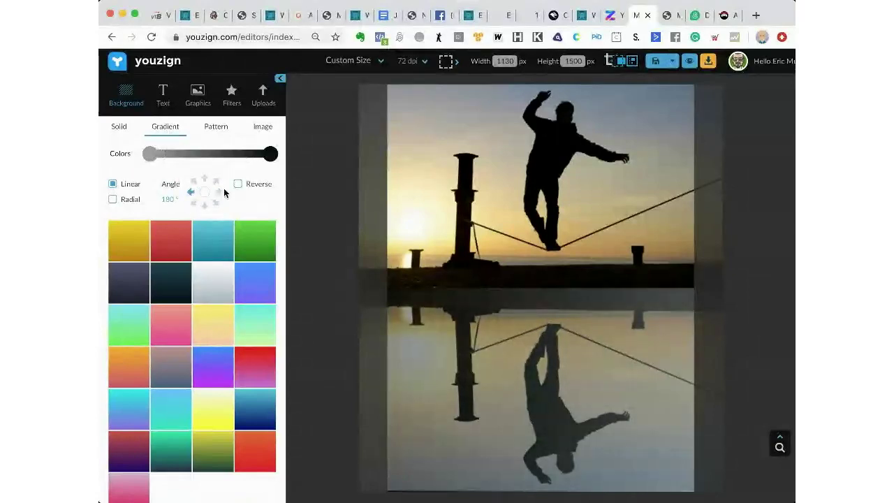
{"action": "left_click", "coordinate": [206, 207]}
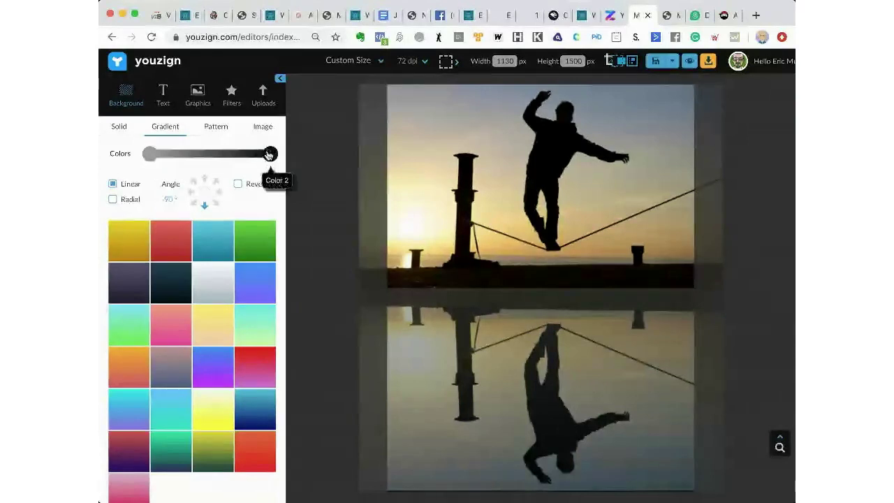
{"action": "left_click", "coordinate": [203, 180]}
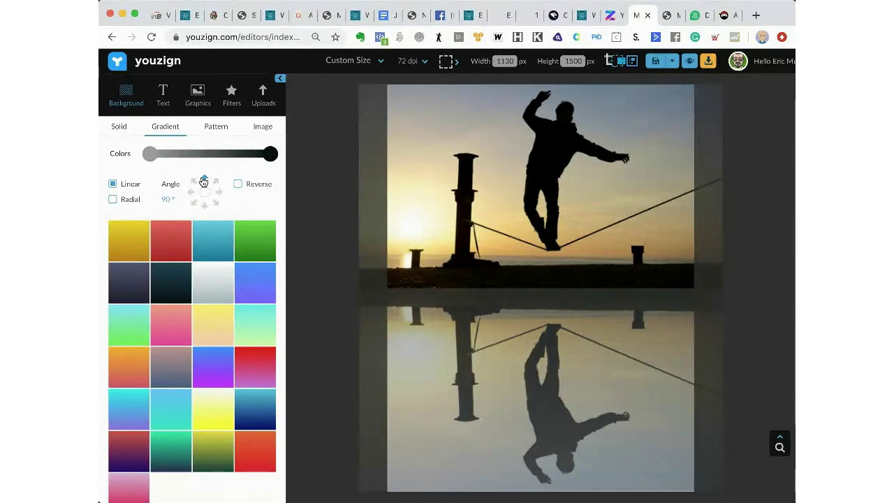
{"action": "left_click", "coordinate": [205, 205]}
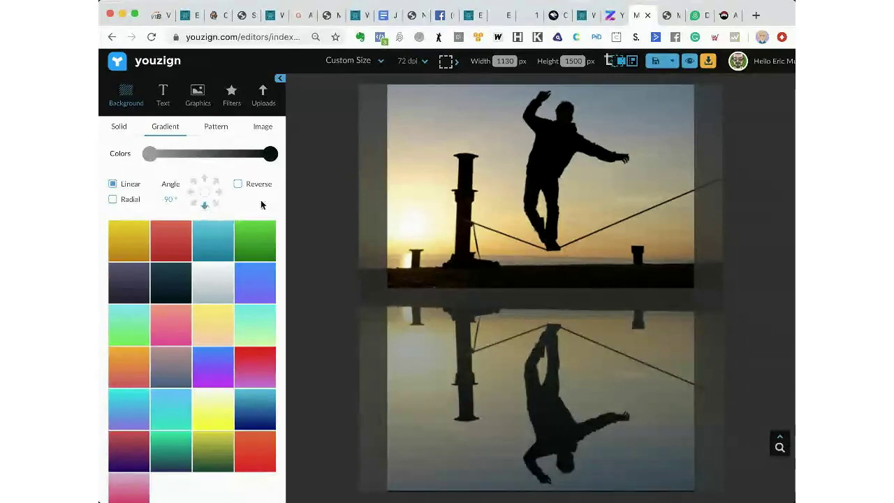
Set the background gradient's first color to white and its second color to black.
{"action": "left_click", "coordinate": [150, 155]}
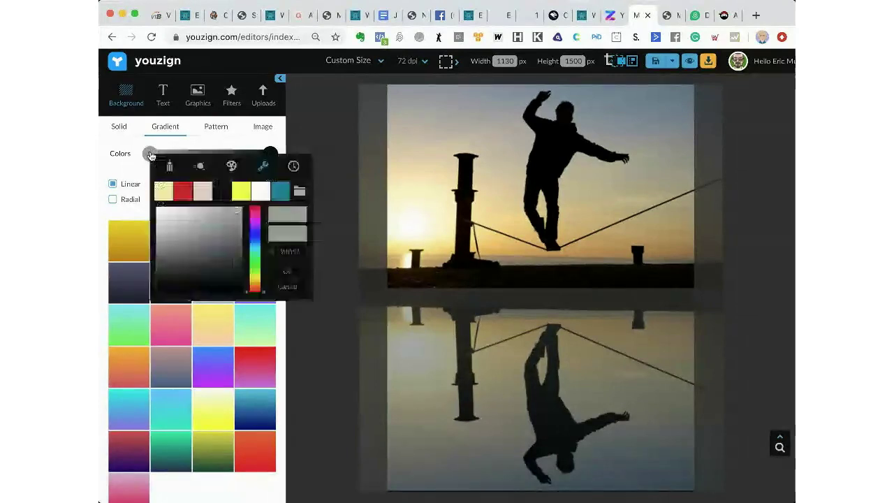
{"action": "left_click", "coordinate": [256, 193]}
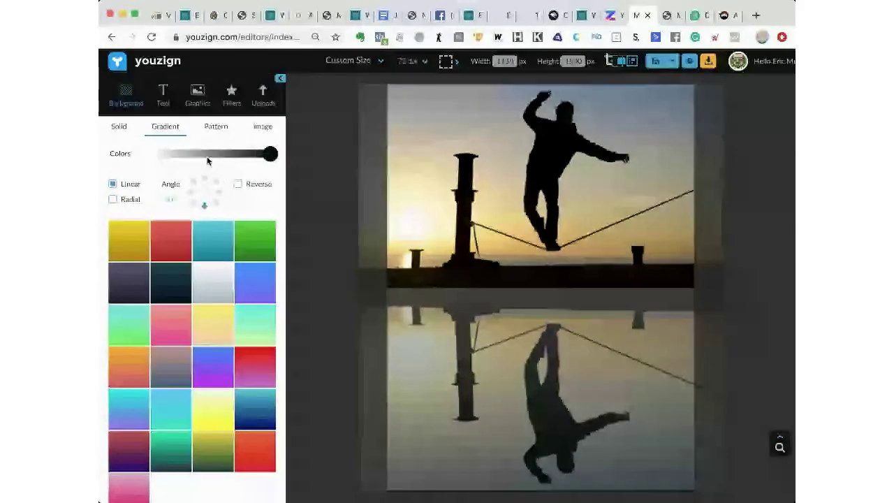
{"action": "left_click", "coordinate": [269, 155]}
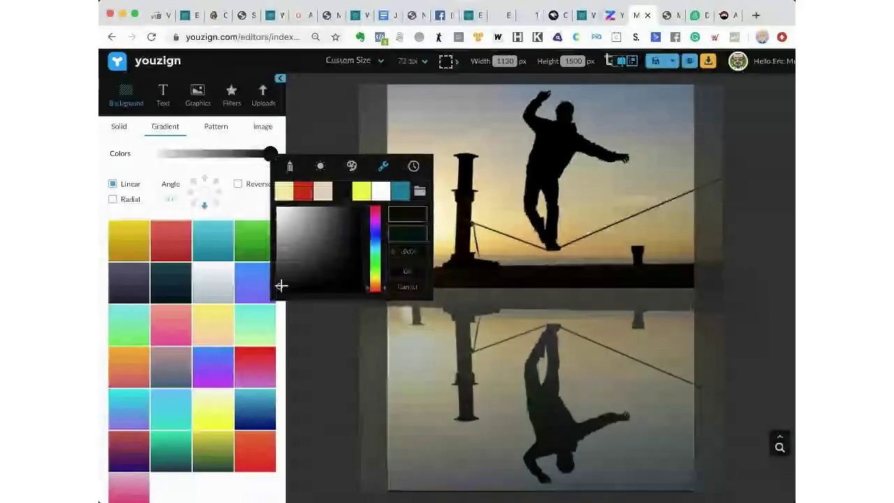
{"action": "left_click", "coordinate": [413, 280]}
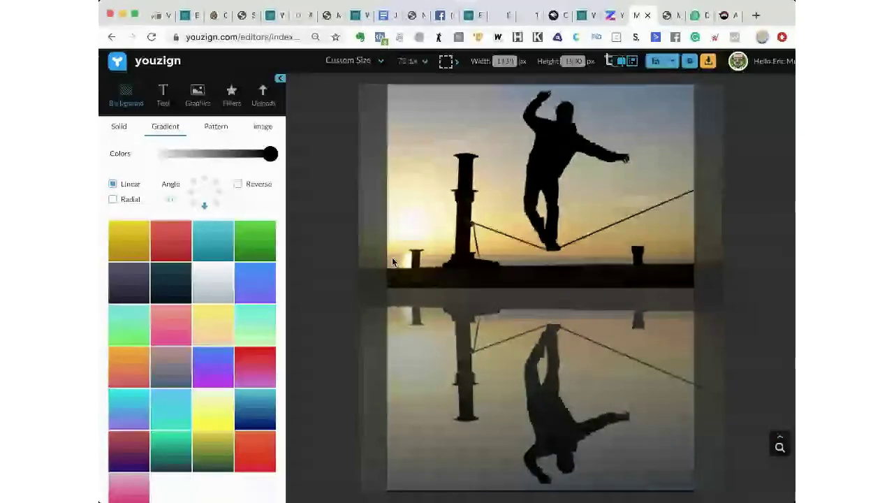
Reduce the flipped photo's opacity to 25 and nudge the photo into line directly below the original.
{"action": "left_click", "coordinate": [574, 386]}
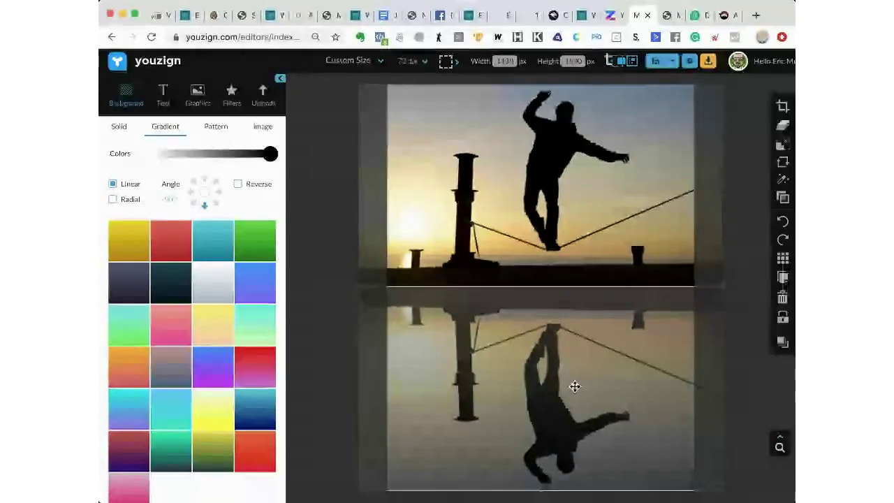
{"action": "left_click", "coordinate": [777, 186]}
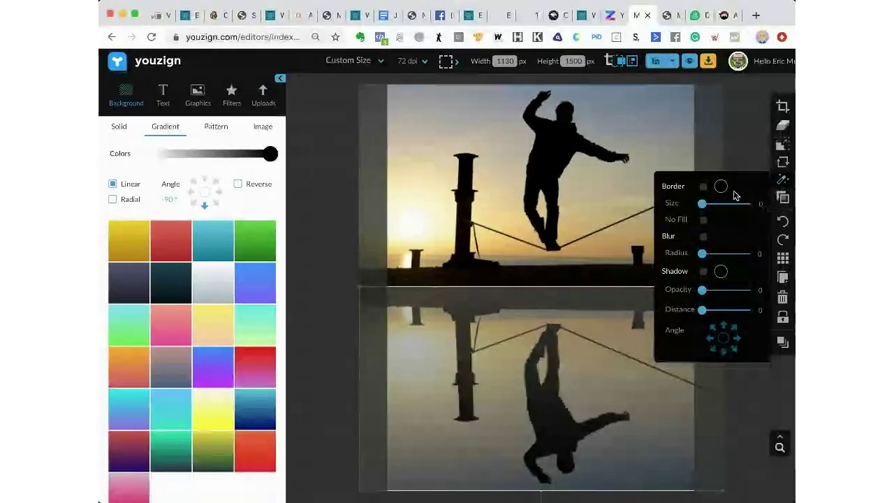
{"action": "left_click", "coordinate": [783, 197]}
{"action": "left_click_drag", "start_coordinate": [742, 198], "coordinate": [694, 199]}
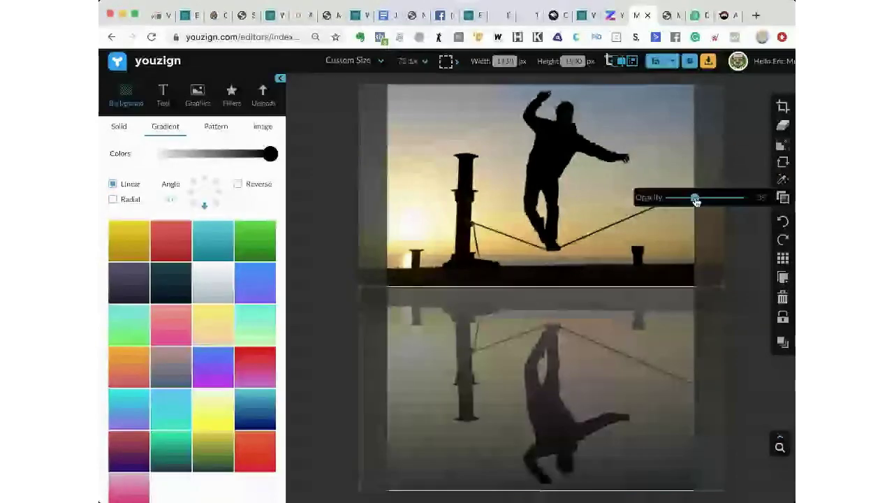
{"action": "left_click", "coordinate": [668, 350]}
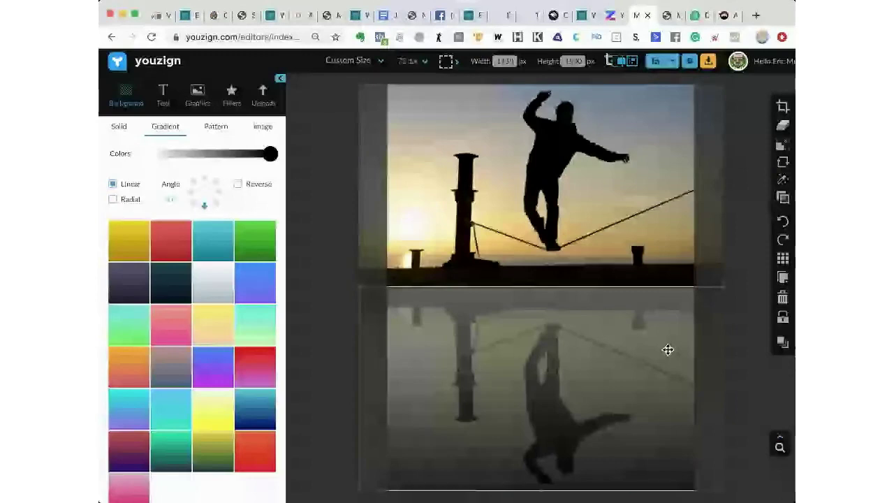
{"action": "mouse_move", "coordinate": [668, 350]}
{"action": "left_mouse_down"}
{"action": "mouse_move", "coordinate": [678, 349]}
{"action": "mouse_move", "coordinate": [658, 347]}
{"action": "left_mouse_up"}
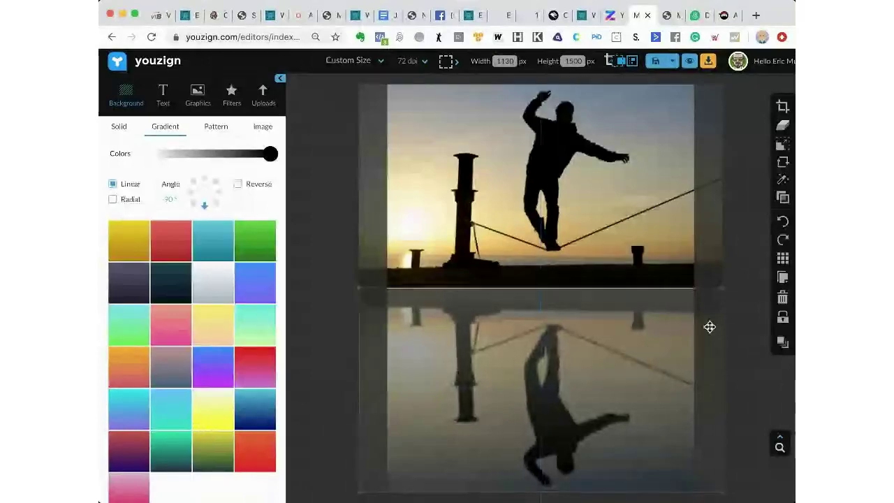
Raise the flipped photo's opacity to 31.
{"action": "left_click", "coordinate": [782, 198]}
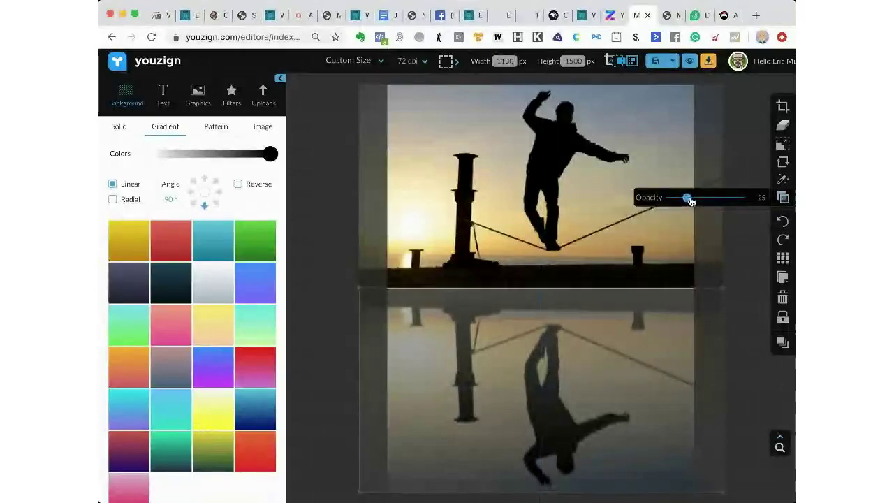
{"action": "left_click_drag", "start_coordinate": [688, 198], "coordinate": [695, 200]}
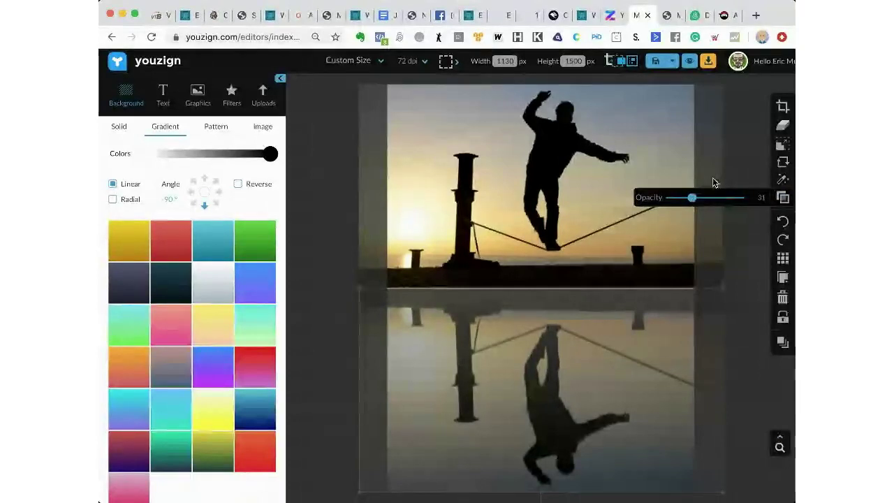
{"action": "left_click", "coordinate": [740, 125]}
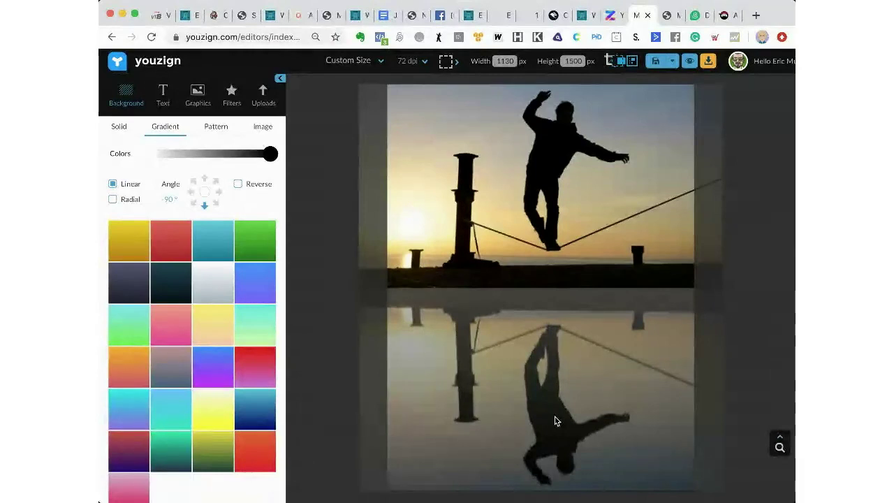
Fine-tune the flipped photo's position so its upper edge meets the original's lower edge, centered on the canvas.
{"action": "left_click", "coordinate": [555, 419]}
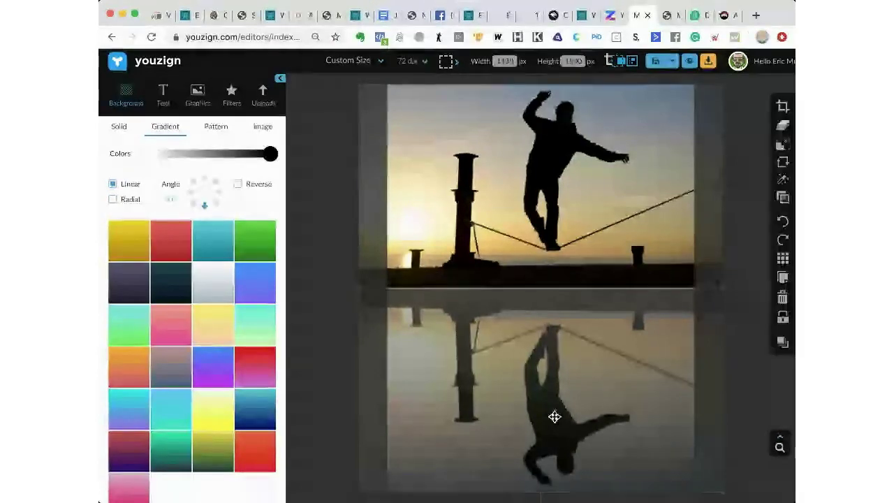
{"action": "left_click_drag", "start_coordinate": [555, 417], "coordinate": [554, 418]}
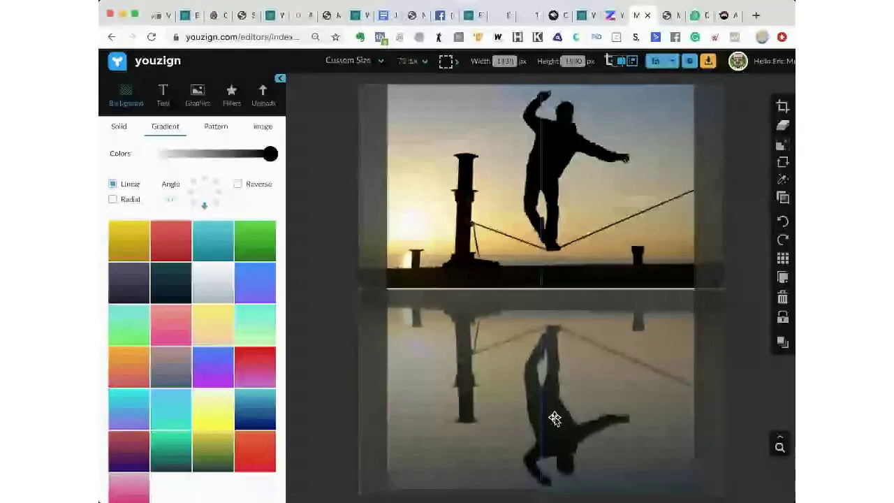
{"action": "left_click_drag", "start_coordinate": [554, 418], "coordinate": [555, 418]}
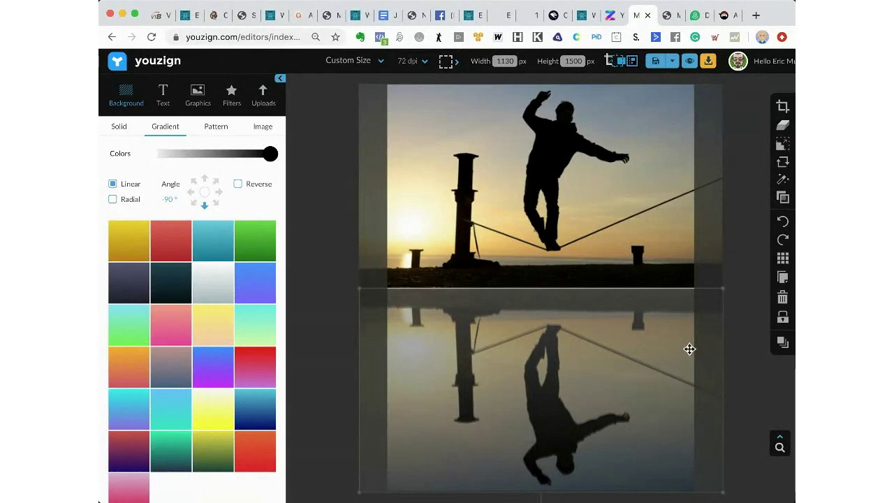
Enable blur on the flipped photo with a radius of about 7.
{"action": "left_click", "coordinate": [783, 200]}
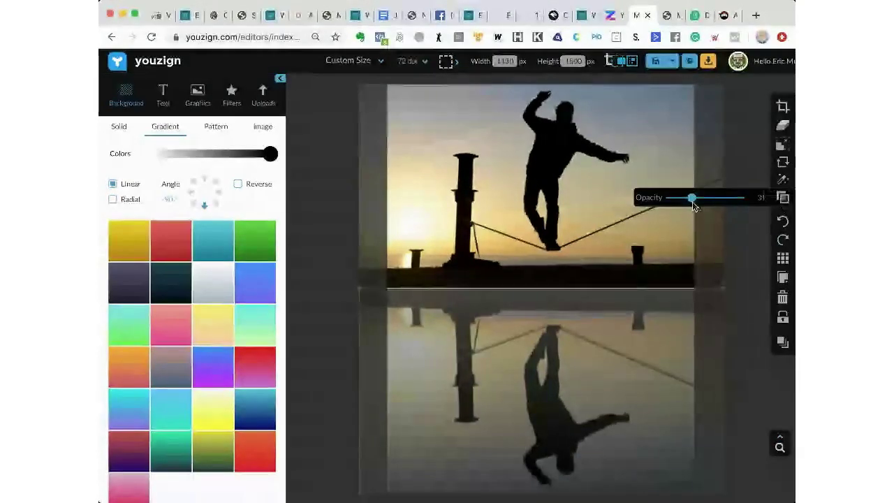
{"action": "left_click", "coordinate": [783, 181]}
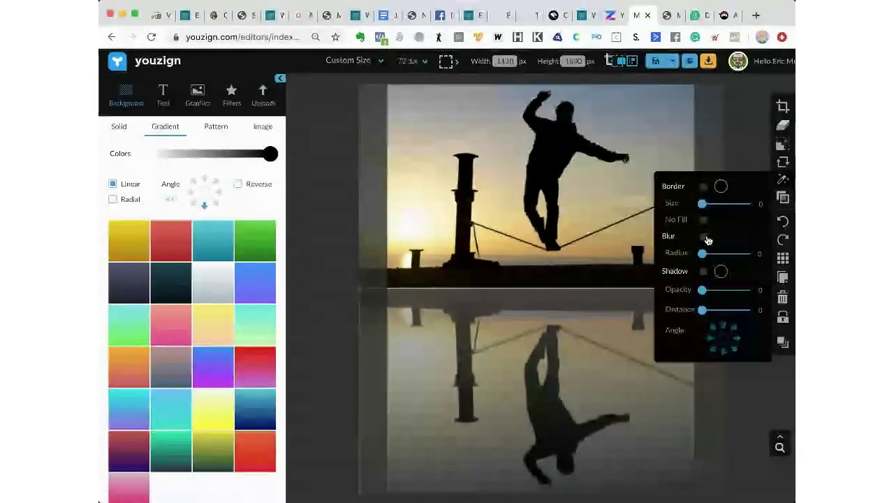
{"action": "left_click", "coordinate": [703, 237]}
{"action": "left_click_drag", "start_coordinate": [706, 252], "coordinate": [707, 253]}
{"action": "left_click", "coordinate": [736, 142]}
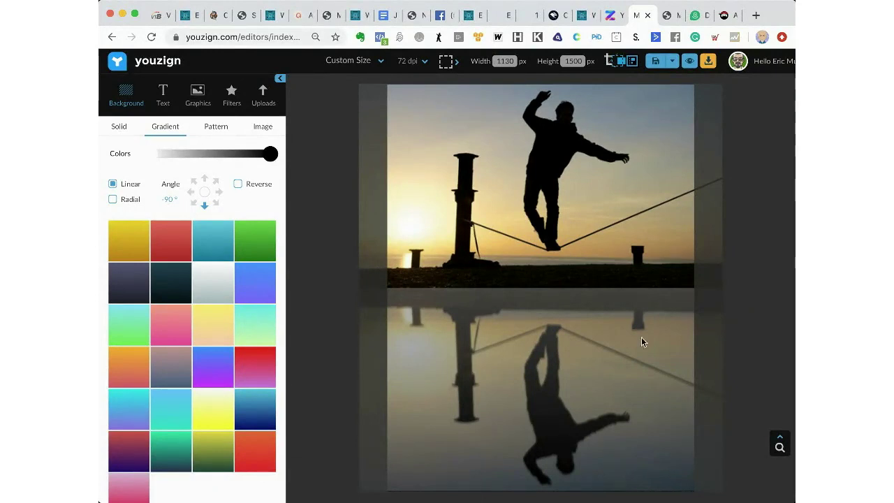
Raise the flipped photo's opacity to 38 and its blur radius to about 8.
{"action": "left_click", "coordinate": [548, 408]}
{"action": "left_click", "coordinate": [782, 198]}
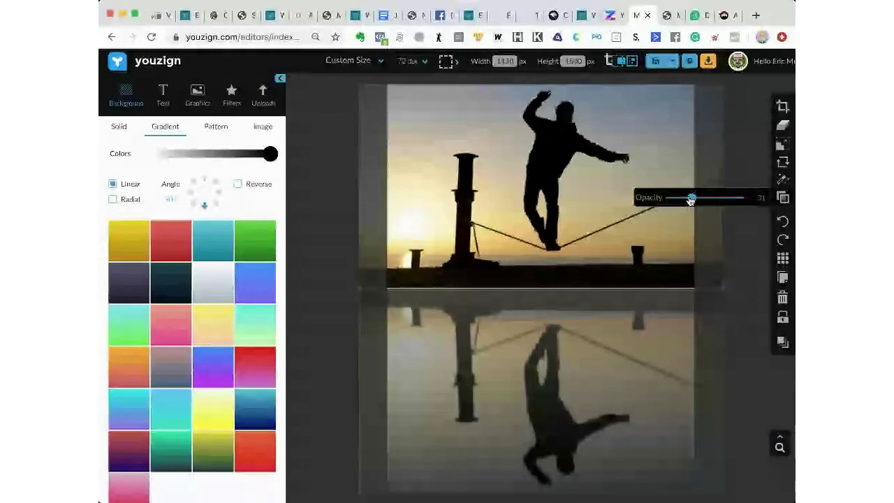
{"action": "mouse_move", "coordinate": [690, 200]}
{"action": "left_mouse_down"}
{"action": "mouse_move", "coordinate": [676, 200]}
{"action": "mouse_move", "coordinate": [696, 201]}
{"action": "left_mouse_up"}
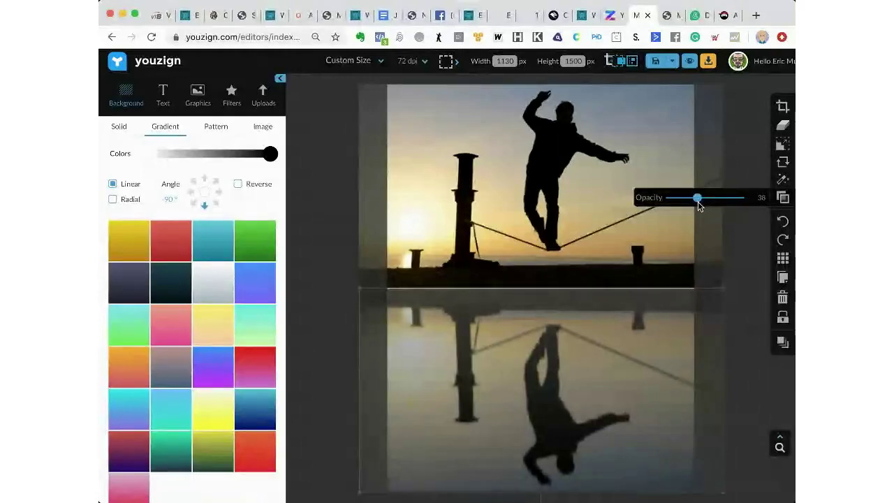
{"action": "left_click", "coordinate": [787, 181]}
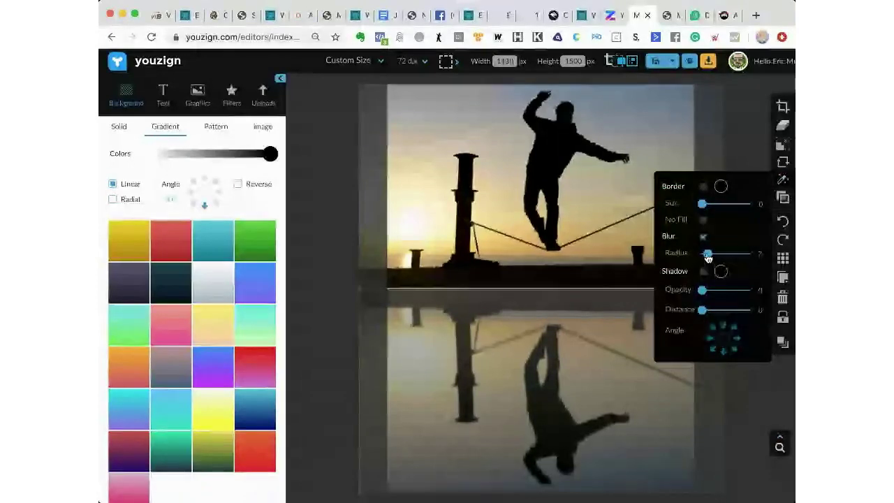
{"action": "left_click_drag", "start_coordinate": [707, 255], "coordinate": [710, 255]}
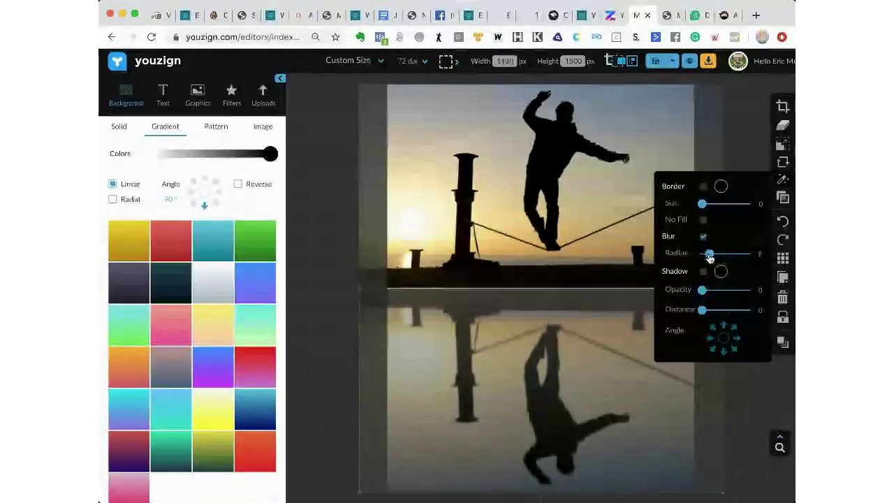
Deselect the flipped photo and switch the design's size preset to Product Cover.
{"action": "left_click", "coordinate": [760, 132]}
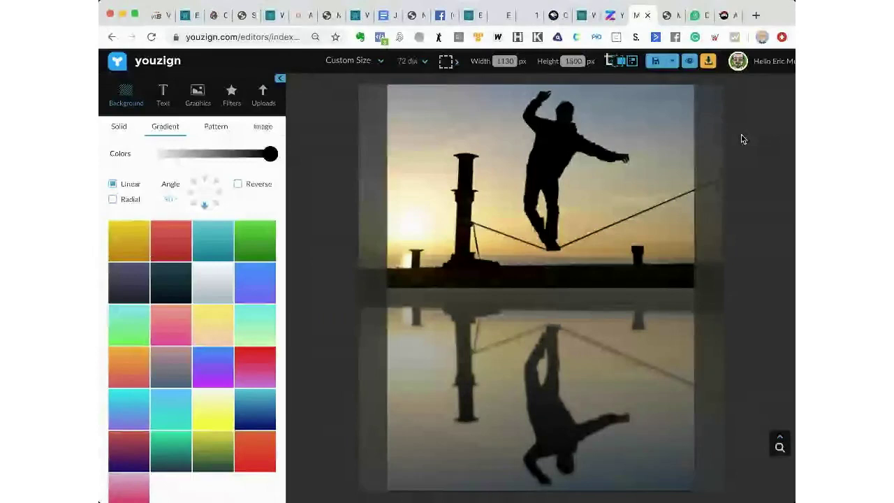
{"action": "left_click", "coordinate": [355, 62]}
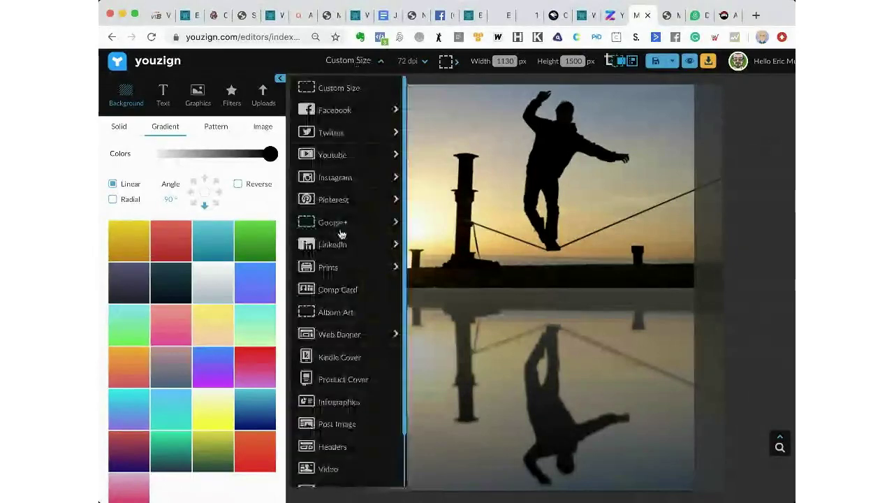
{"action": "left_click", "coordinate": [332, 381]}
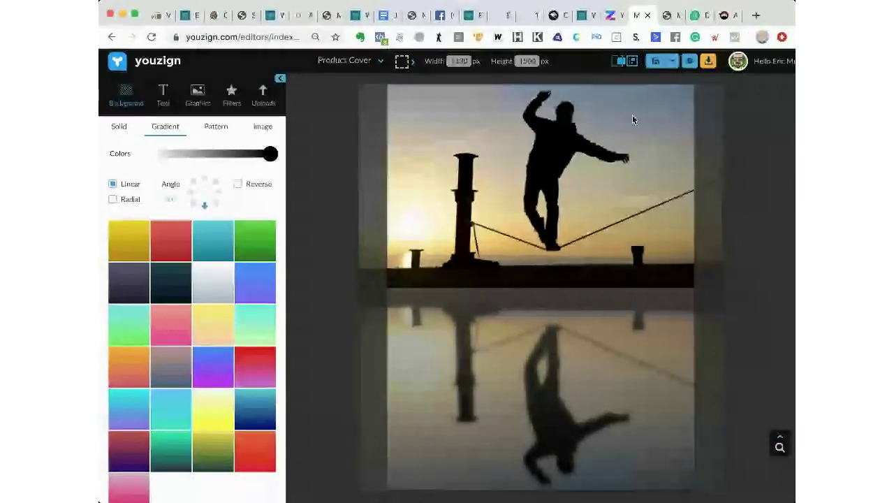
Preview the cover design on each available mockup, from Hard cover and Ring Binder Cover to DVD Case Cover and Kindle, and return to the editor.
{"action": "left_click", "coordinate": [689, 61]}
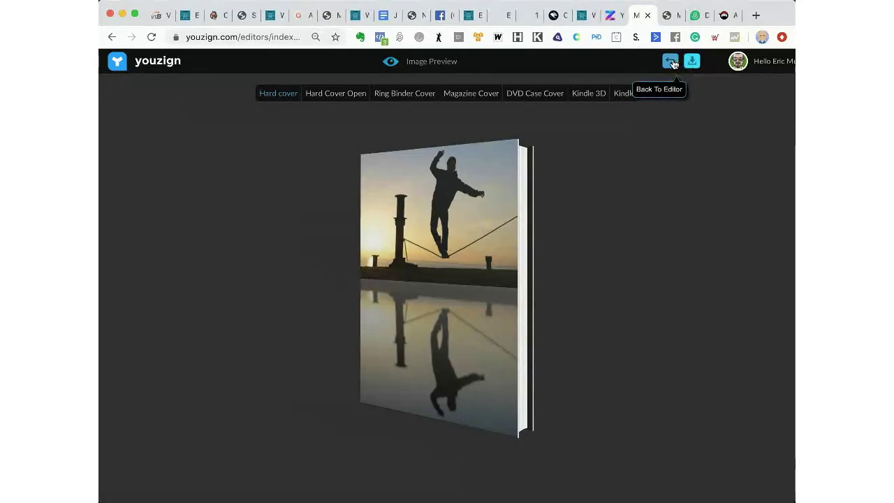
{"action": "left_click", "coordinate": [672, 64]}
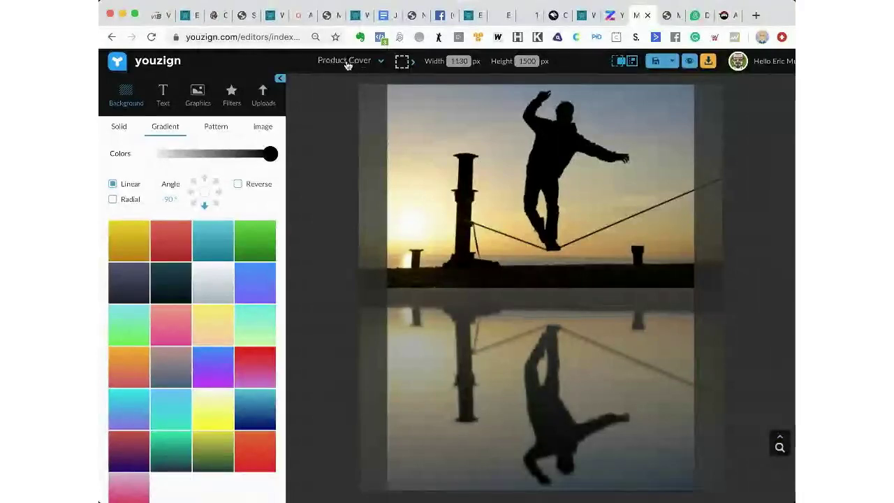
{"action": "left_click", "coordinate": [690, 64]}
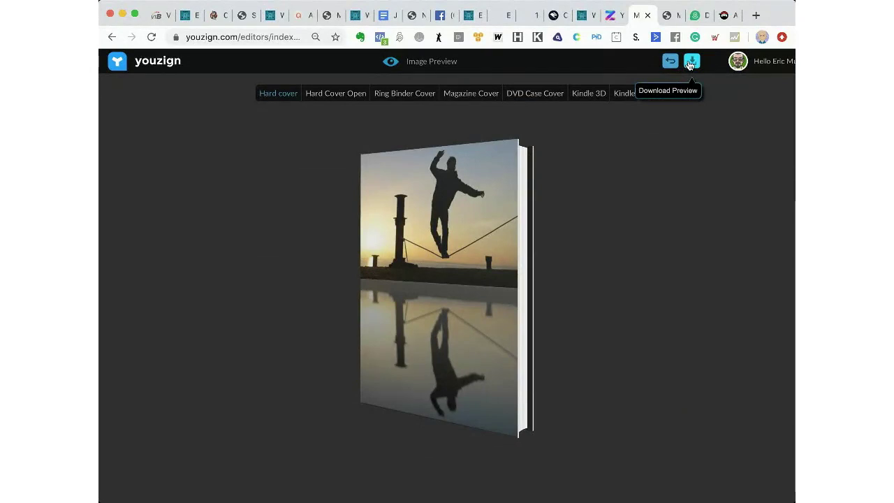
{"action": "left_click", "coordinate": [342, 97]}
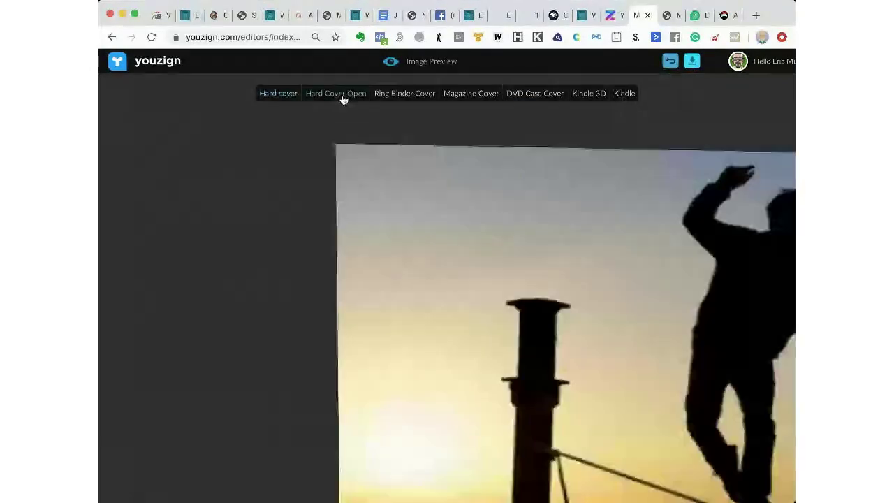
{"action": "left_click", "coordinate": [391, 99]}
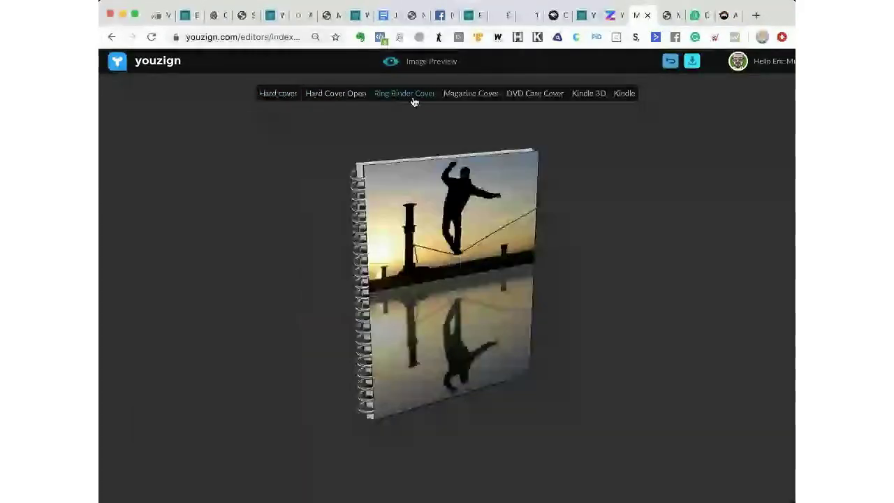
{"action": "left_click", "coordinate": [461, 95]}
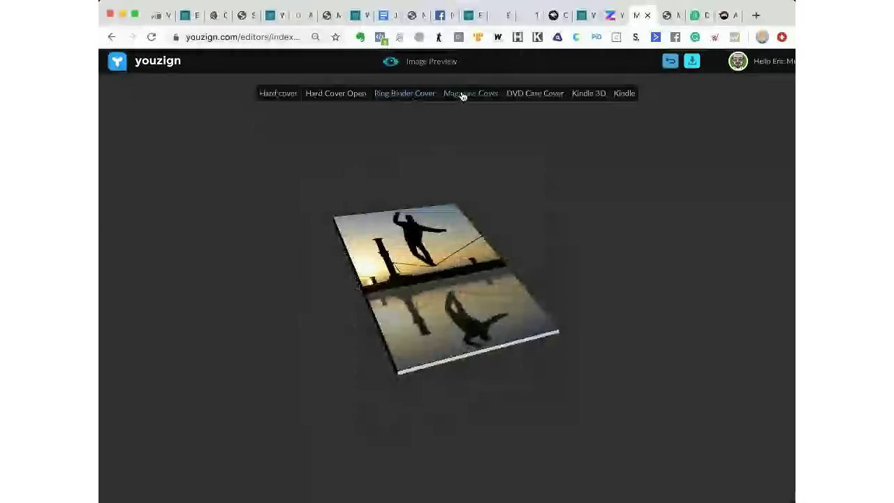
{"action": "left_click", "coordinate": [521, 95]}
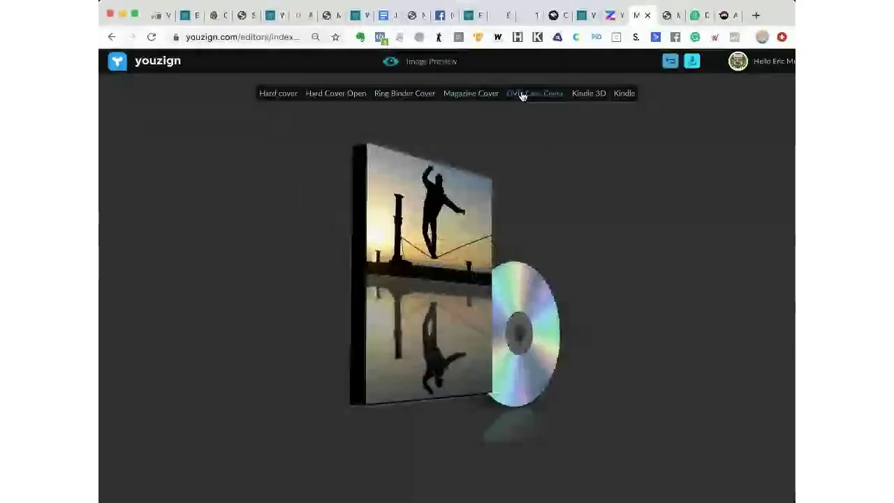
{"action": "left_click", "coordinate": [588, 95]}
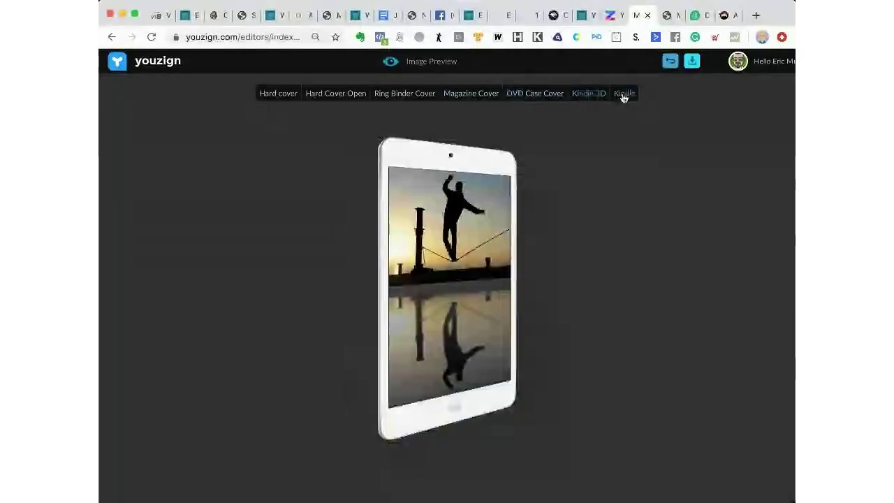
{"action": "left_click", "coordinate": [622, 96]}
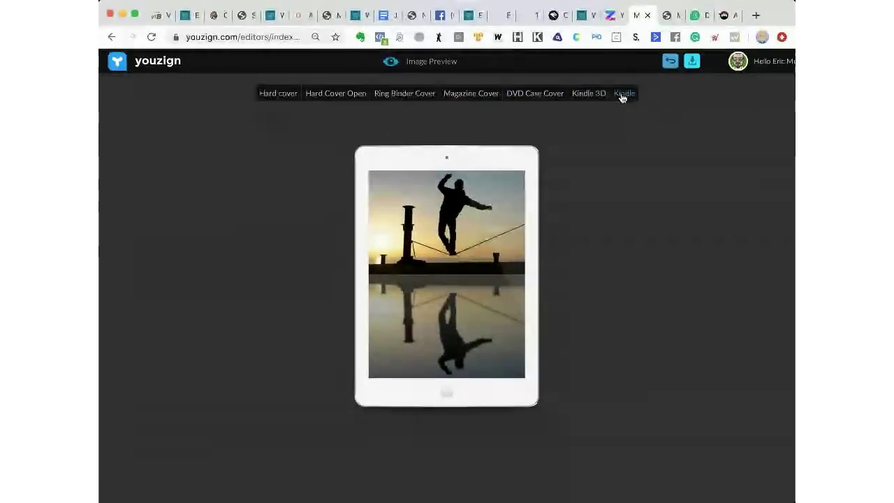
{"action": "left_click", "coordinate": [273, 98]}
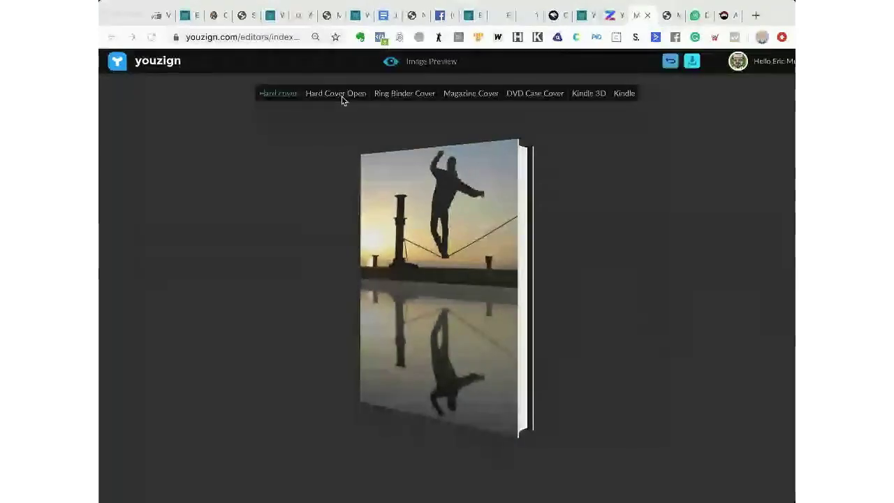
{"action": "left_click", "coordinate": [669, 61]}
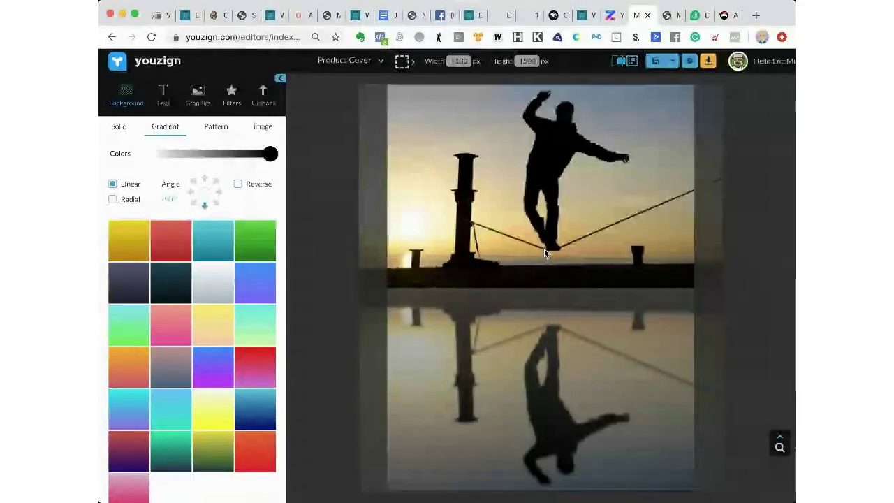
Try the Grayscale filter on the design at 67% and 100% opacity, and restore the Original filter.
{"action": "left_click", "coordinate": [233, 94]}
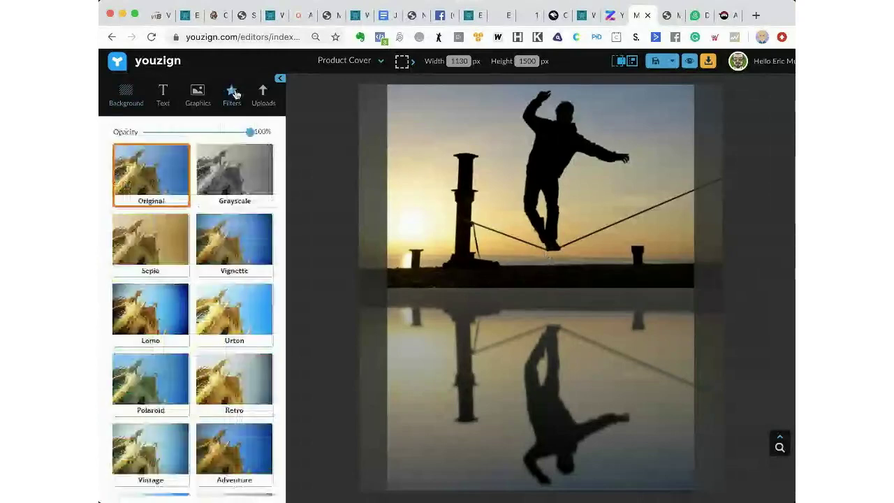
{"action": "left_click", "coordinate": [230, 164]}
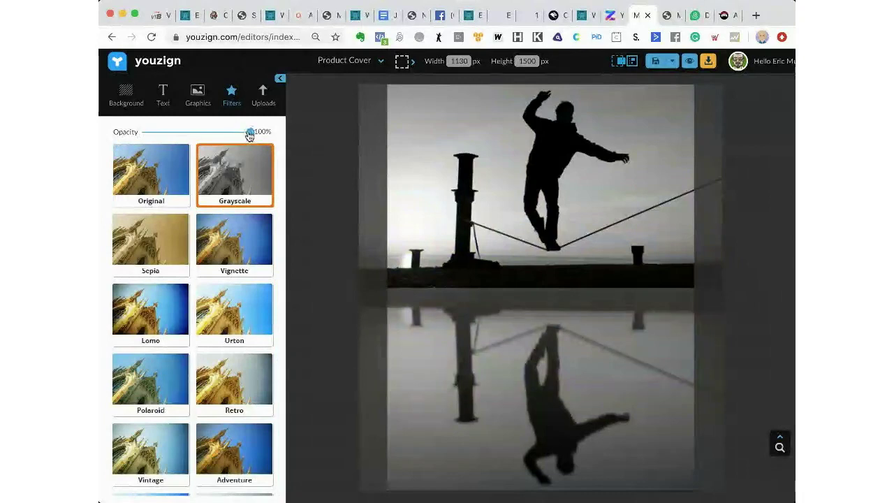
{"action": "left_click_drag", "start_coordinate": [249, 135], "coordinate": [215, 141]}
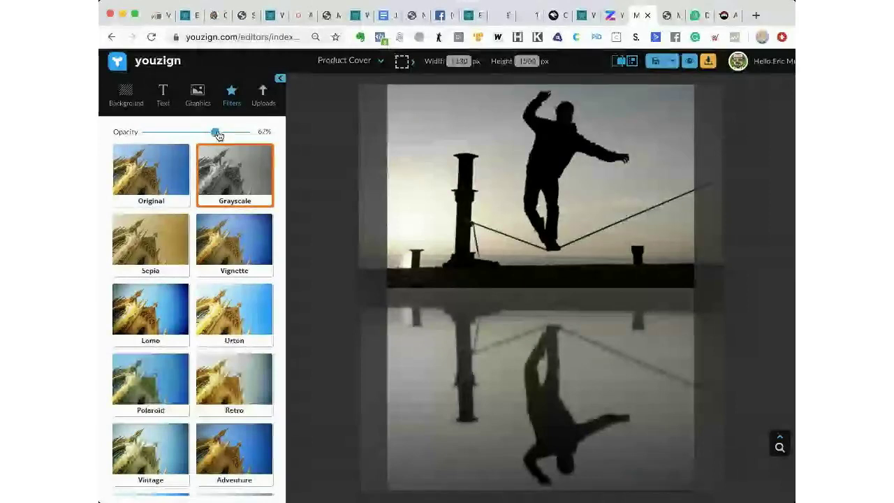
{"action": "left_click_drag", "start_coordinate": [217, 133], "coordinate": [271, 132]}
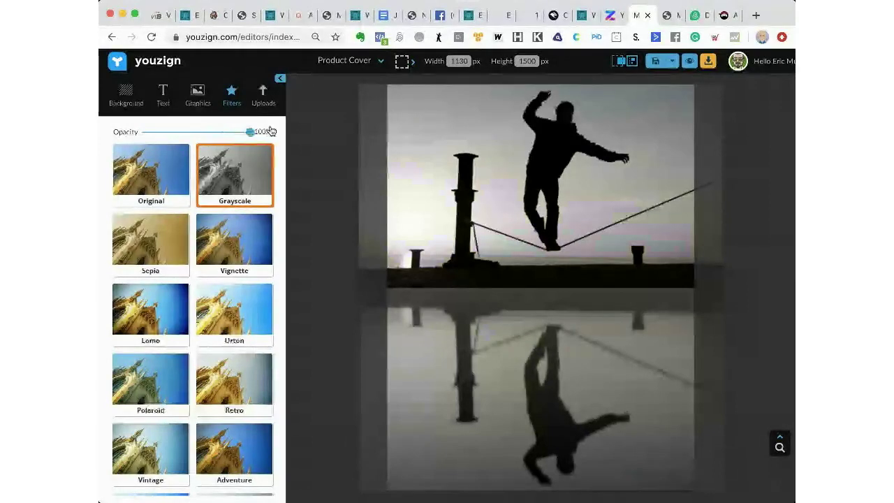
{"action": "left_click", "coordinate": [161, 177]}
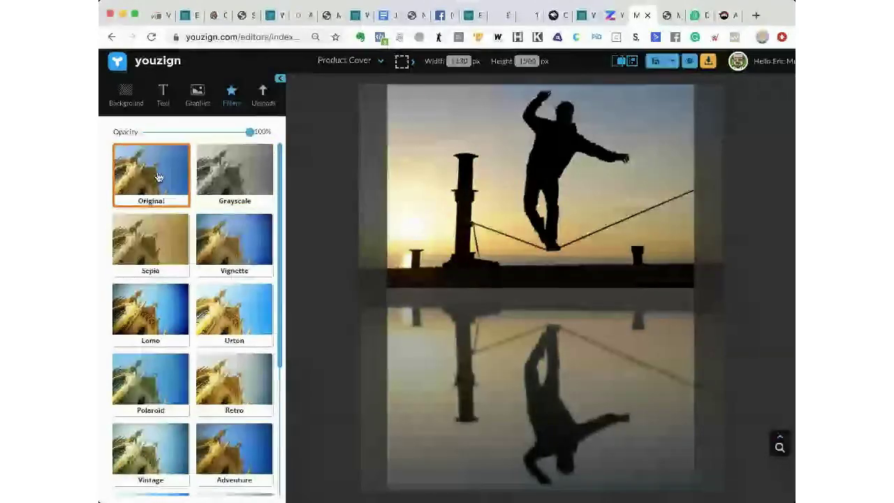
Apply the Sepia filter to the whole design and lower its opacity to 26%.
{"action": "left_click", "coordinate": [161, 267]}
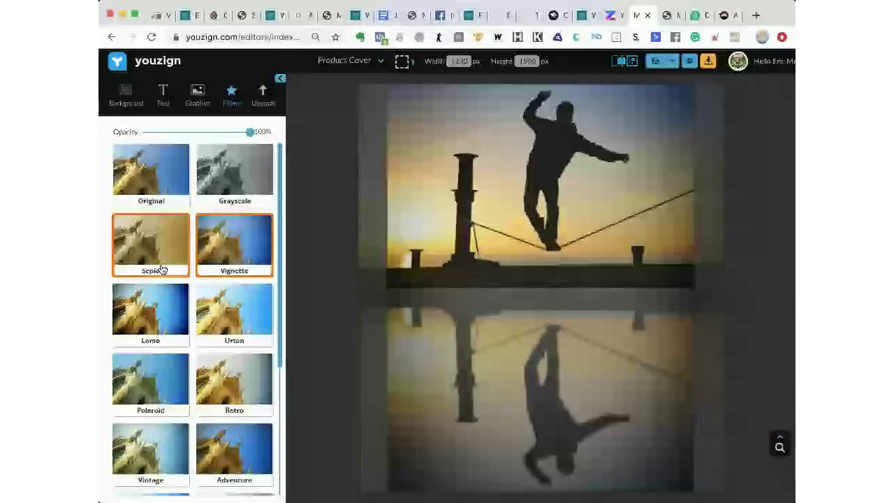
{"action": "left_click", "coordinate": [144, 253]}
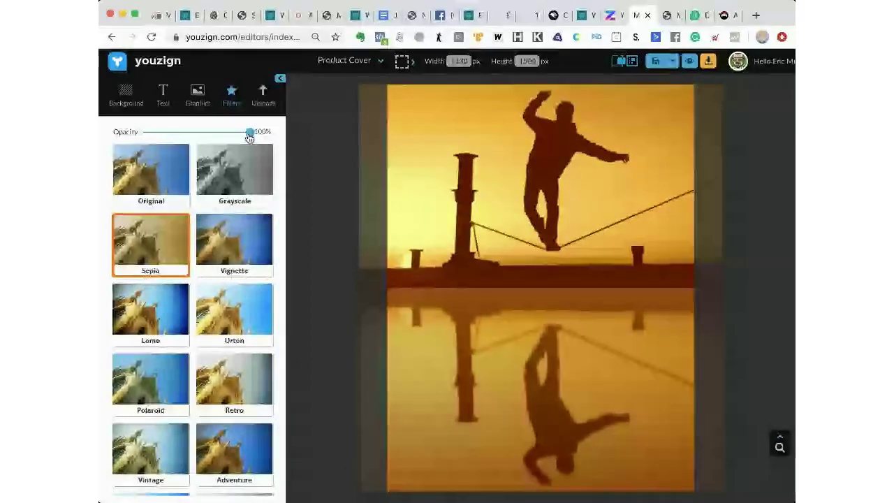
{"action": "left_click_drag", "start_coordinate": [249, 133], "coordinate": [169, 139]}
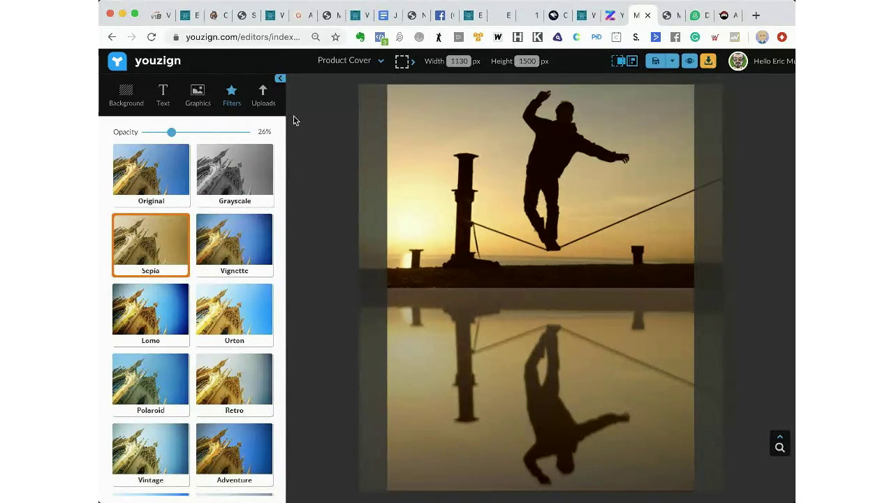
{"action": "left_click", "coordinate": [280, 80]}
{"action": "left_click", "coordinate": [104, 108]}
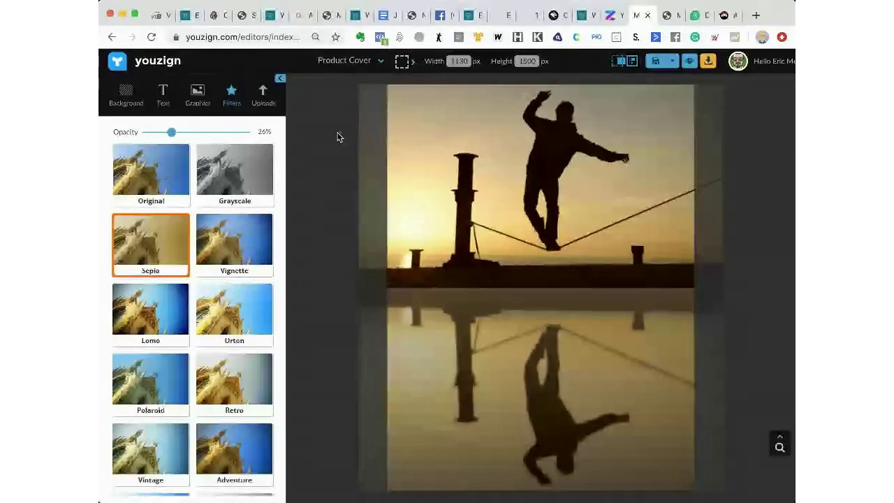
Add a square from the vector Shapes and stretch it to cover the whole reflected lower half of the canvas.
{"action": "left_click", "coordinate": [198, 93]}
{"action": "scroll", "coordinate": [160, 265], "scroll_direction": "down", "scroll_amount": 5}
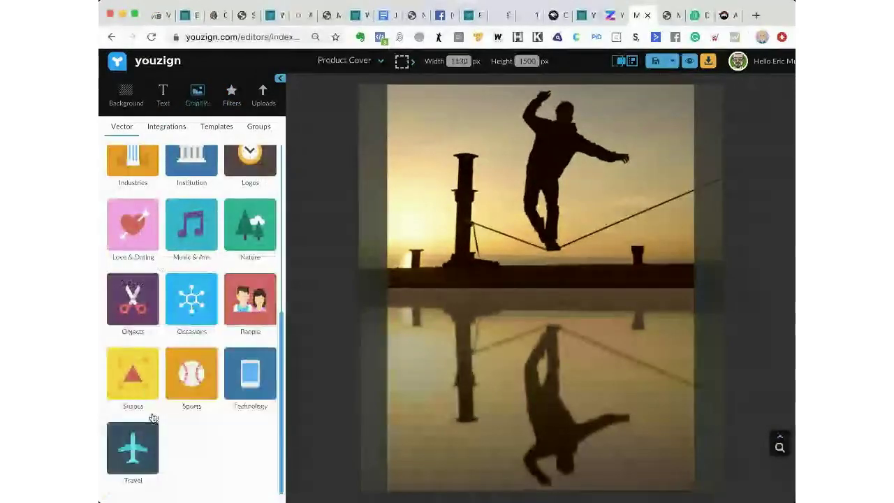
{"action": "left_click", "coordinate": [134, 372]}
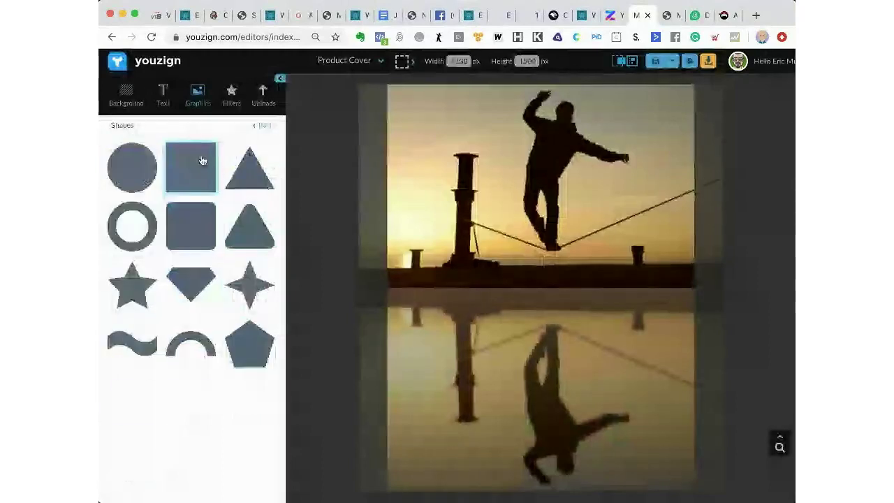
{"action": "left_click", "coordinate": [202, 161]}
{"action": "left_click_drag", "start_coordinate": [558, 294], "coordinate": [427, 330]}
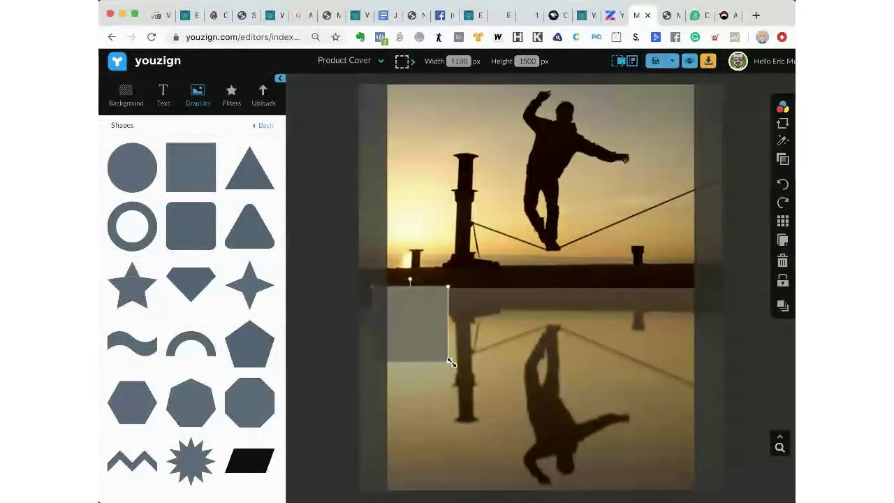
{"action": "left_click_drag", "start_coordinate": [448, 362], "coordinate": [633, 416]}
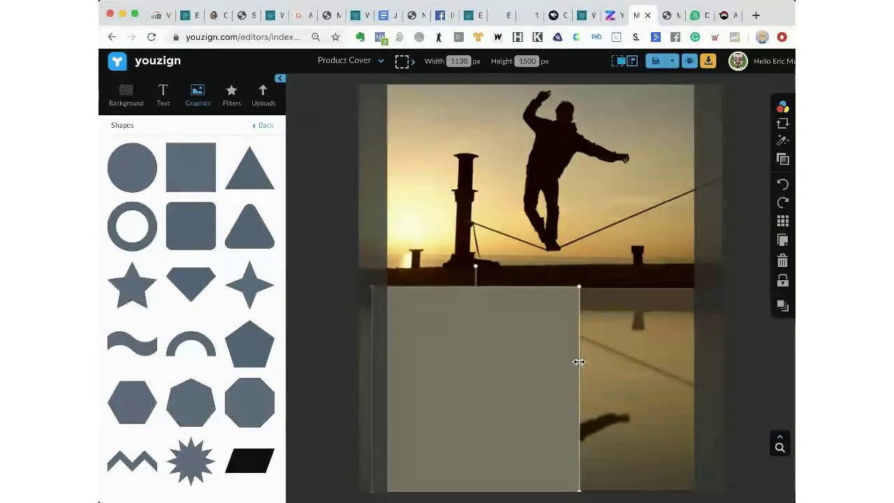
{"action": "left_click_drag", "start_coordinate": [579, 362], "coordinate": [701, 370]}
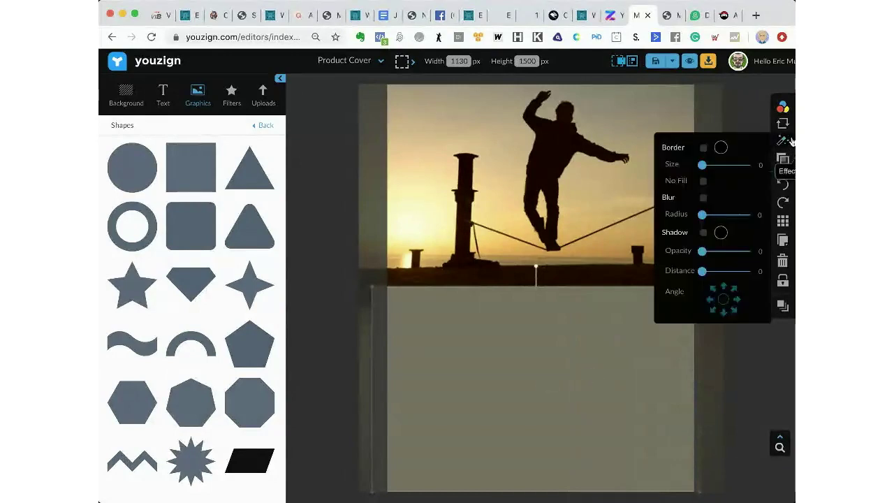
Color the rectangle over the reflection black and lower its opacity to 42.
{"action": "left_click", "coordinate": [758, 107]}
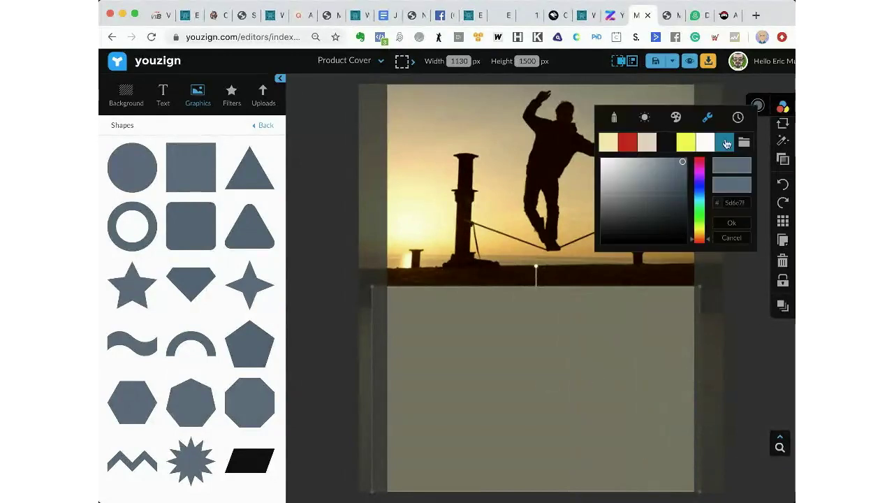
{"action": "left_click", "coordinate": [672, 145]}
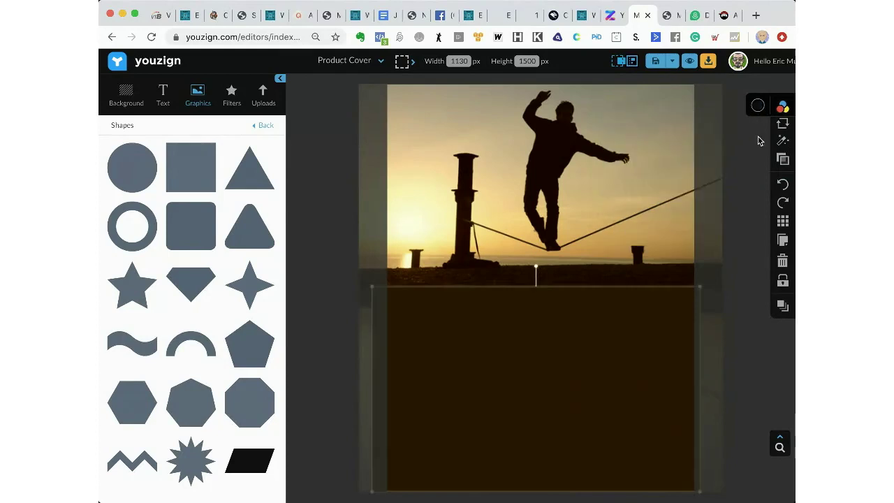
{"action": "left_click", "coordinate": [778, 156]}
{"action": "left_click_drag", "start_coordinate": [748, 161], "coordinate": [702, 156]}
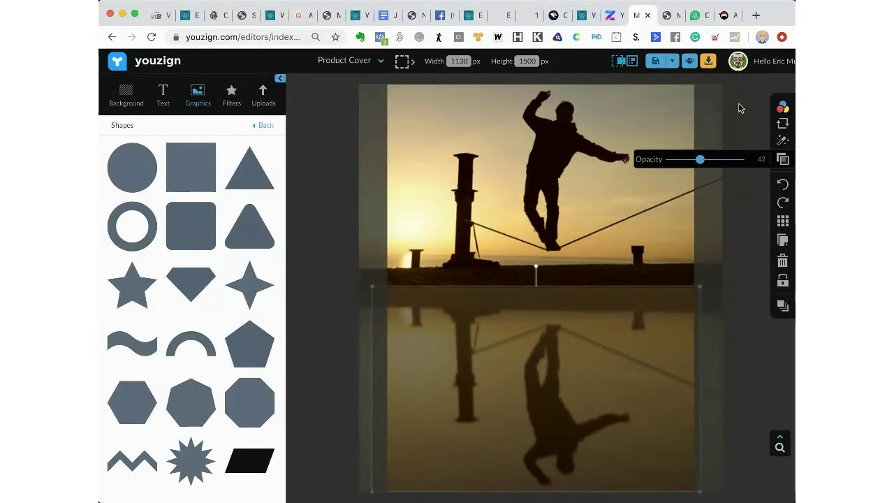
{"action": "left_click", "coordinate": [741, 102]}
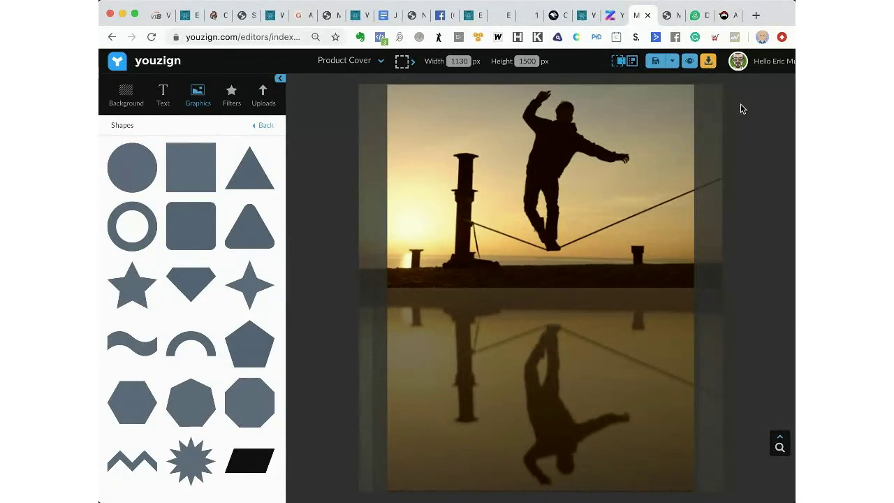
Delete the semi-transparent black rectangle covering the reflection.
{"action": "left_click", "coordinate": [660, 313]}
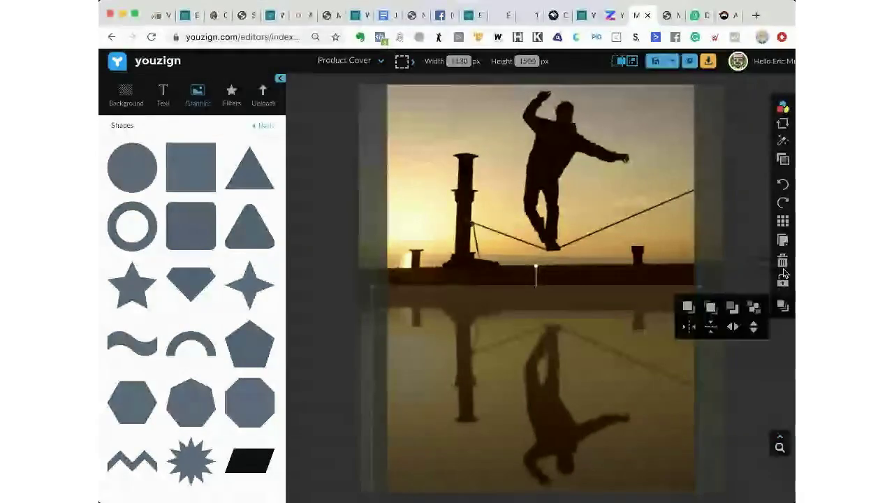
{"action": "left_click", "coordinate": [729, 243]}
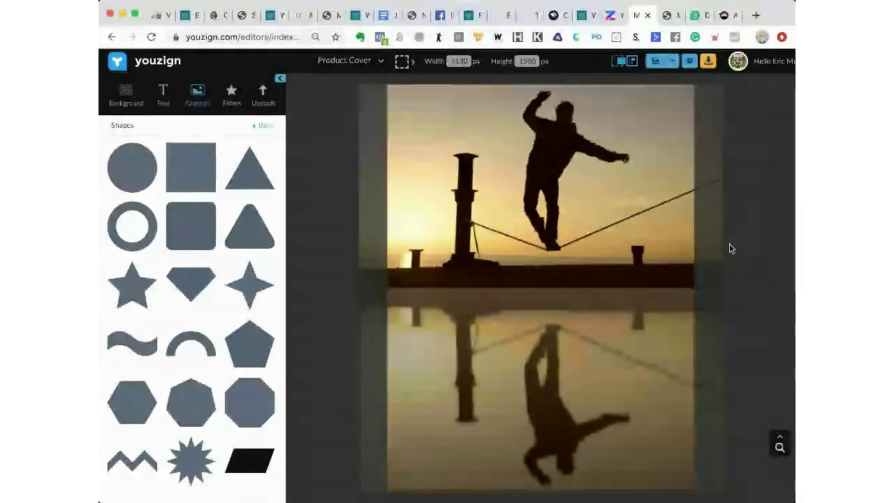
Download the product cover design as a JPG.
{"action": "left_click", "coordinate": [708, 62]}
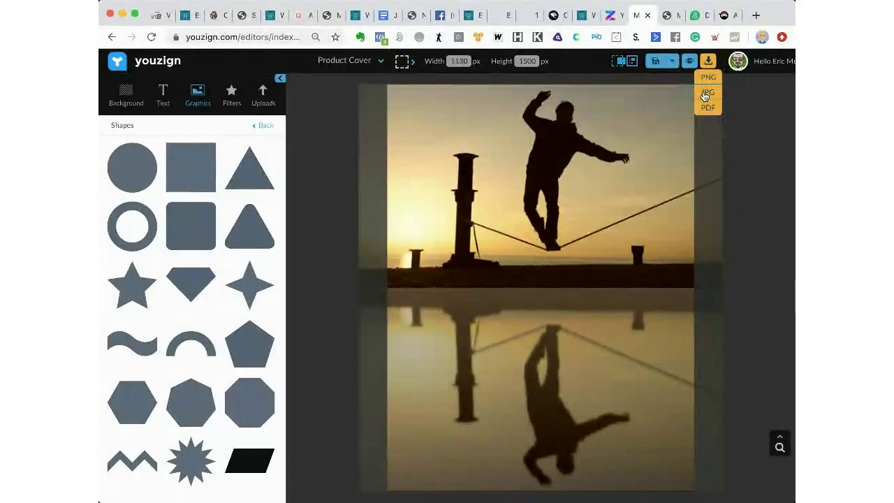
{"action": "left_click", "coordinate": [706, 93]}
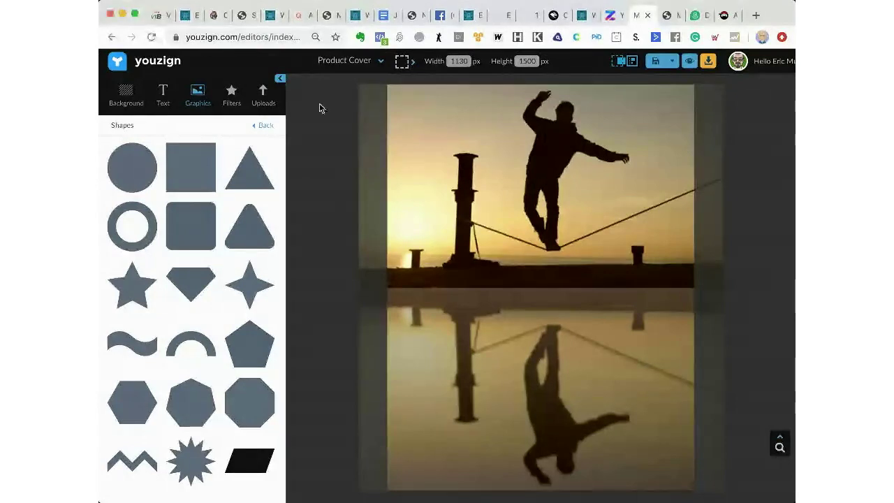
Upload the downloaded tightrope reflection JPG and position it on the canvas so it covers the whole design.
{"action": "left_click", "coordinate": [262, 94]}
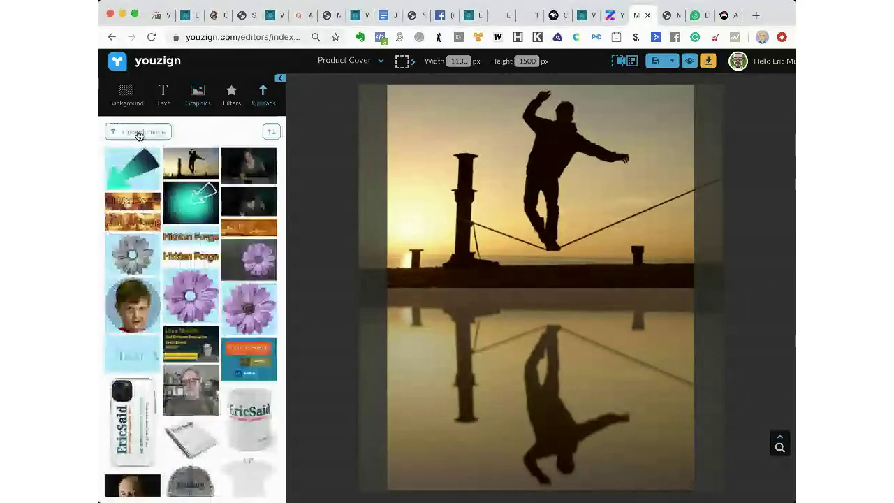
{"action": "left_click", "coordinate": [138, 132]}
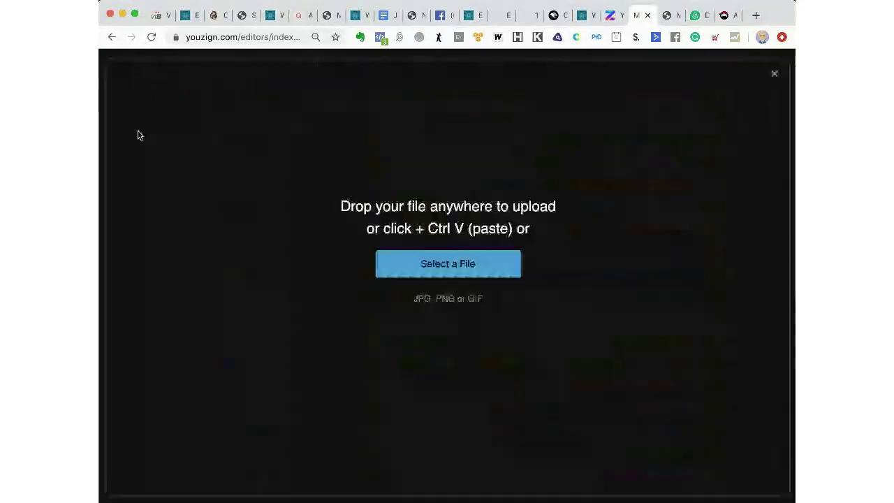
{"action": "left_click", "coordinate": [457, 263]}
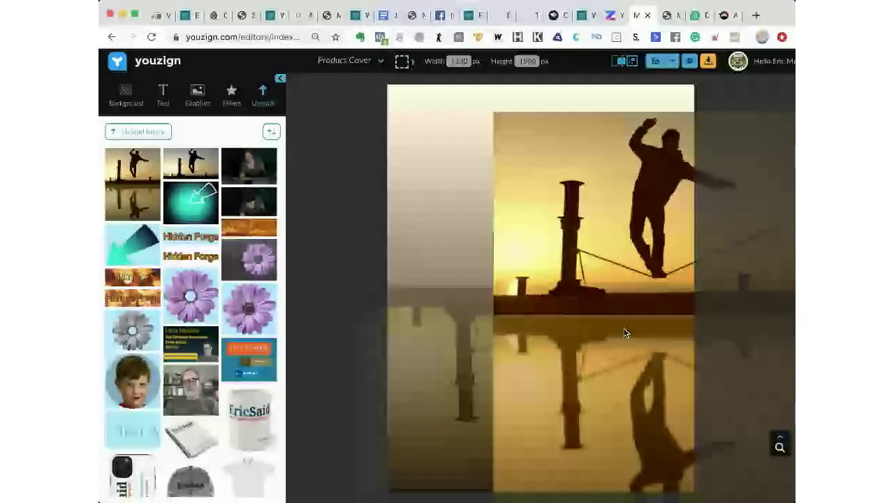
{"action": "left_click", "coordinate": [501, 216]}
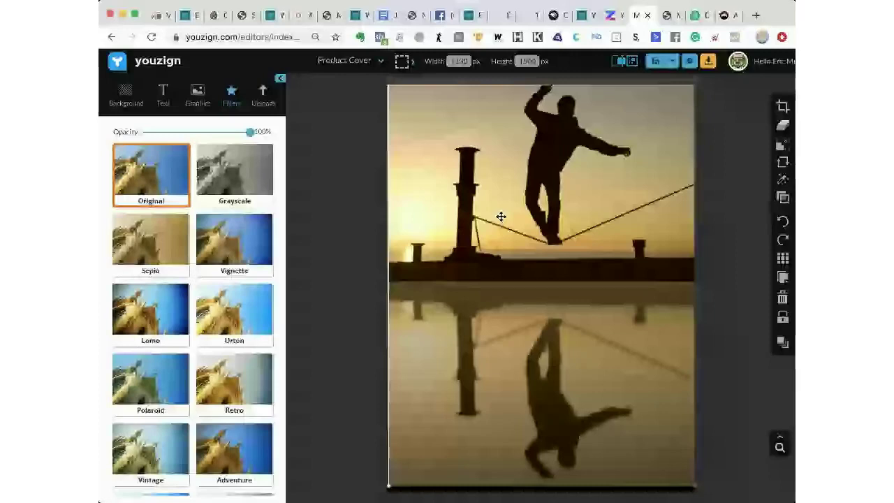
{"action": "left_click_drag", "start_coordinate": [500, 216], "coordinate": [499, 222]}
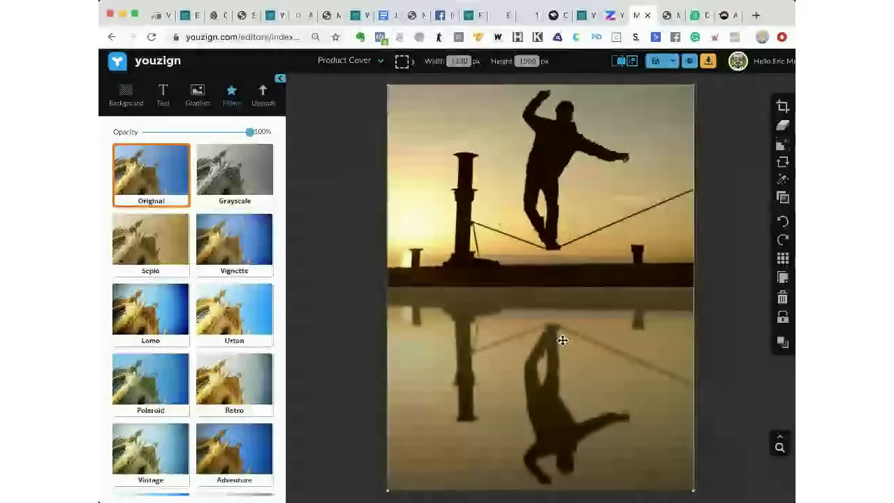
Add a square from the Shapes and stretch it across the full width of the reflected lower half.
{"action": "left_click", "coordinate": [198, 94]}
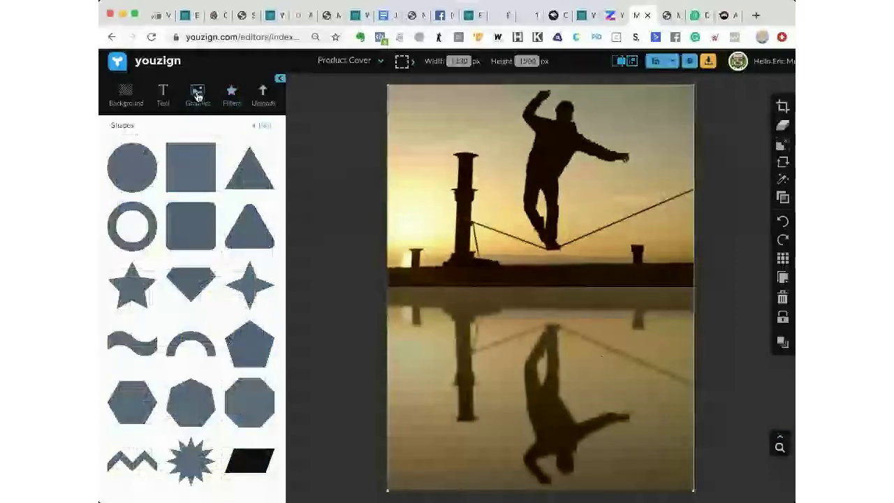
{"action": "left_click", "coordinate": [184, 186]}
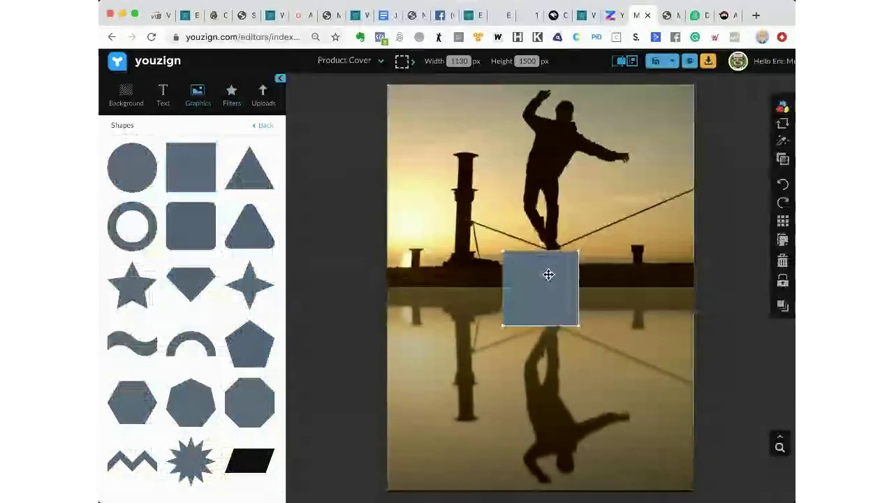
{"action": "left_click_drag", "start_coordinate": [548, 275], "coordinate": [427, 306]}
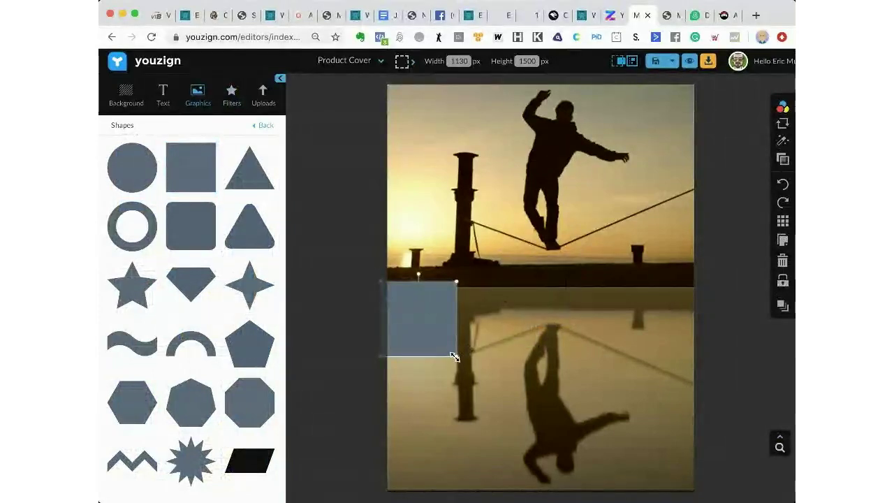
{"action": "left_click_drag", "start_coordinate": [454, 356], "coordinate": [615, 488]}
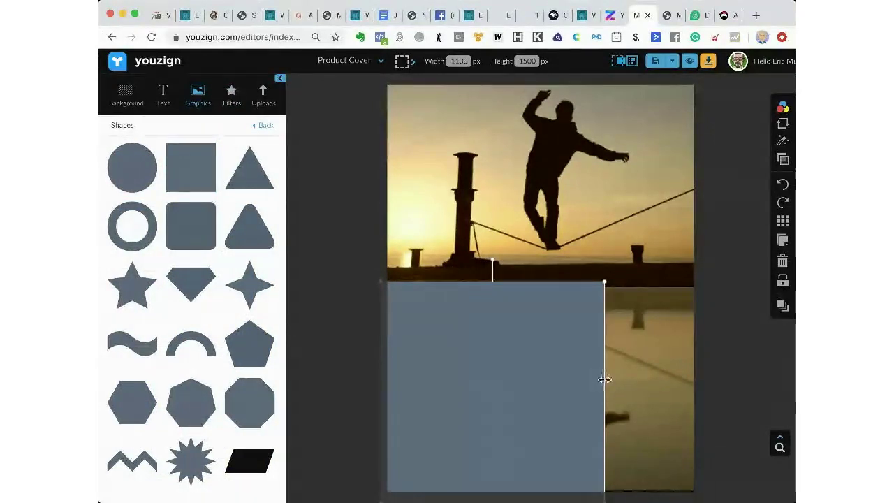
{"action": "left_click_drag", "start_coordinate": [604, 379], "coordinate": [710, 381]}
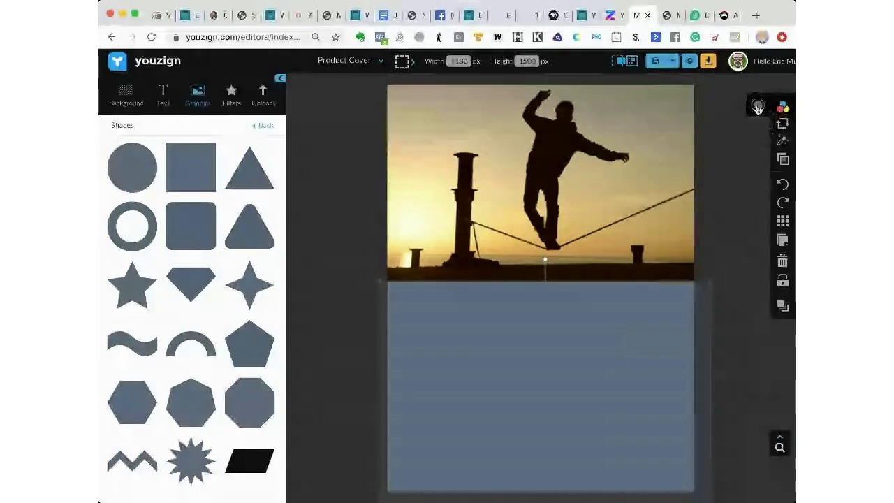
Color the rectangle over the reflection black and lower its opacity to 51.
{"action": "left_click", "coordinate": [757, 106]}
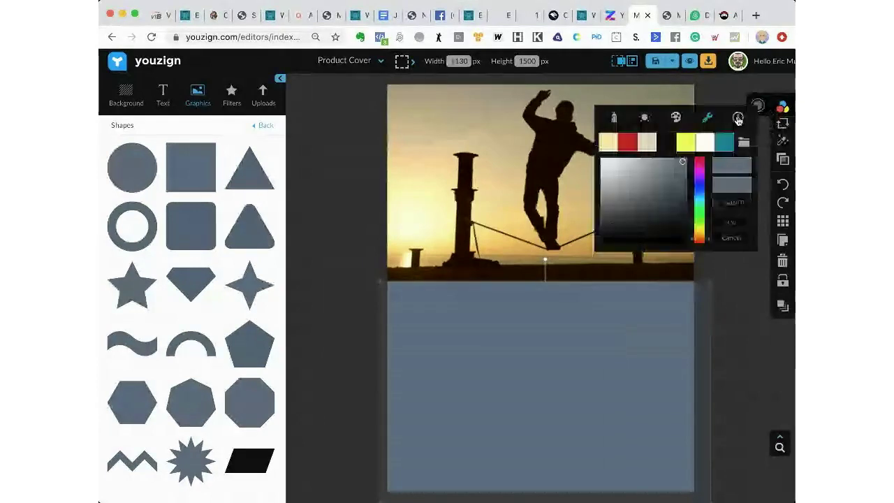
{"action": "left_click", "coordinate": [663, 142]}
{"action": "left_click", "coordinate": [783, 160]}
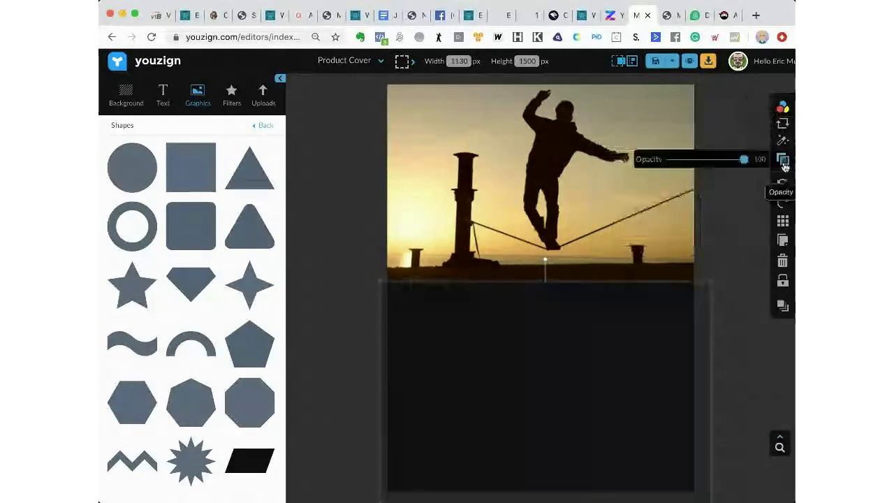
{"action": "left_click_drag", "start_coordinate": [744, 160], "coordinate": [707, 162]}
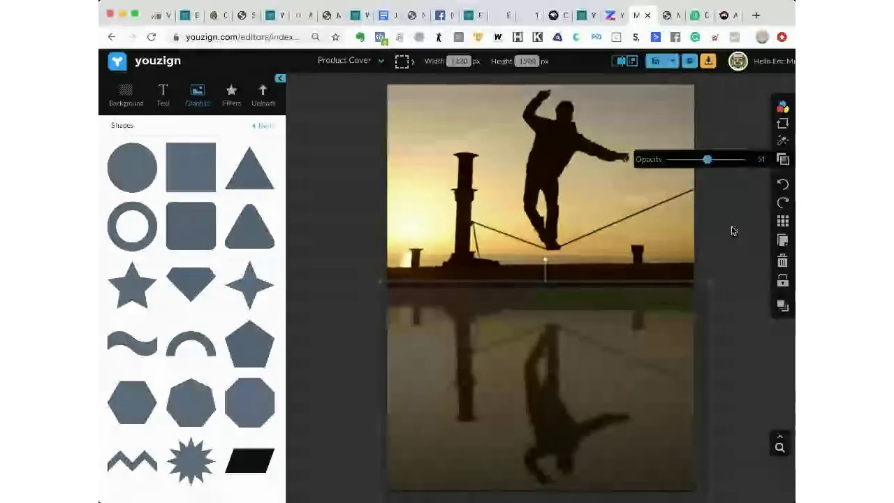
{"action": "left_click", "coordinate": [732, 230]}
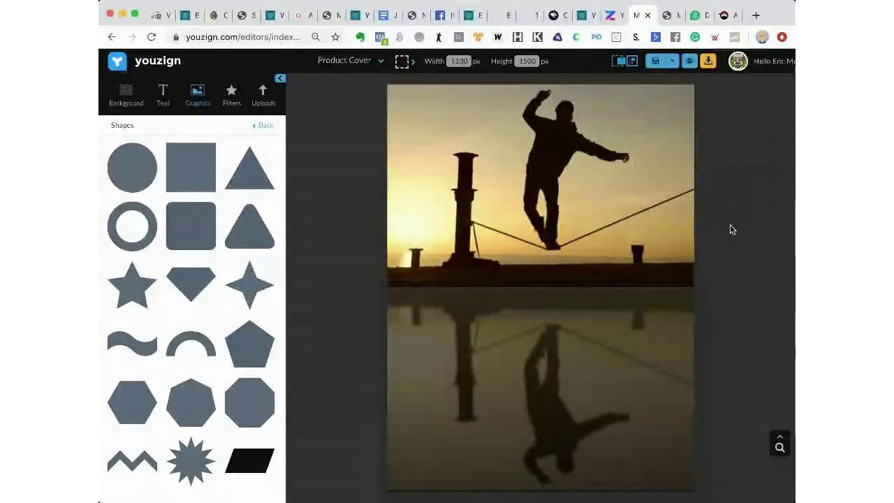
Preview the design on the Hard cover mockup and return to the editor.
{"action": "left_click", "coordinate": [688, 61]}
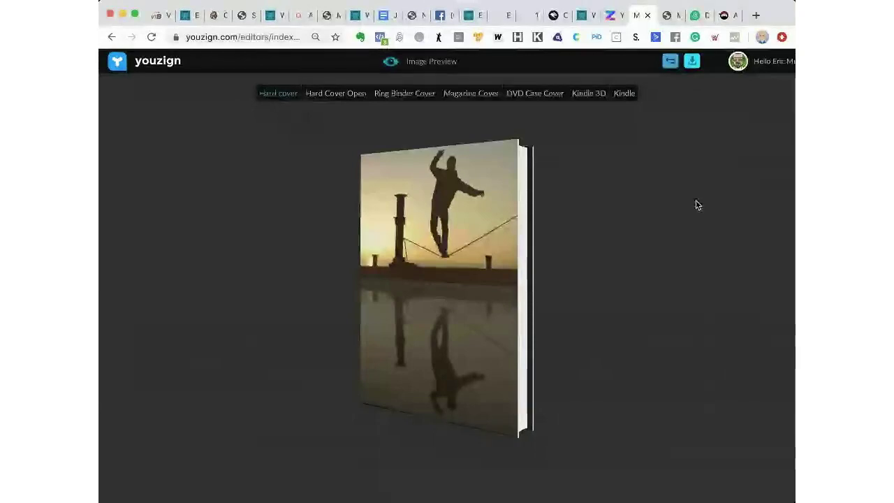
{"action": "left_click", "coordinate": [672, 63]}
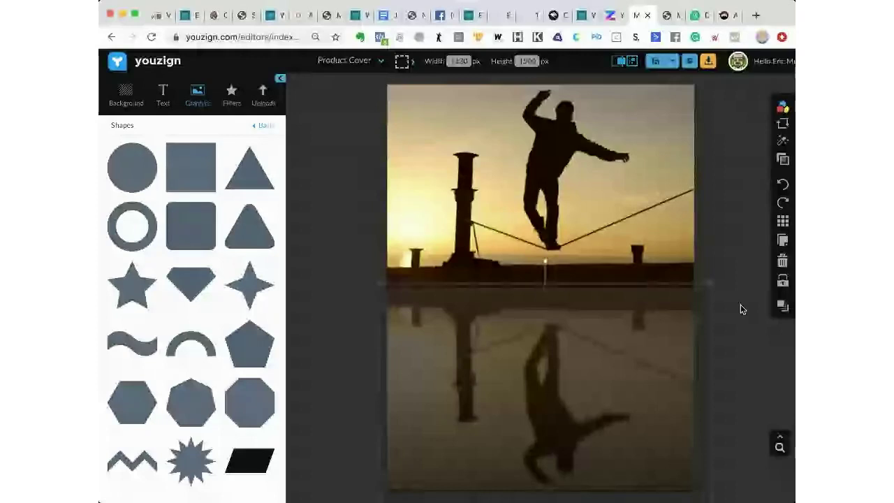
Switch the canvas background to Solid and make it transparent.
{"action": "left_click", "coordinate": [678, 175]}
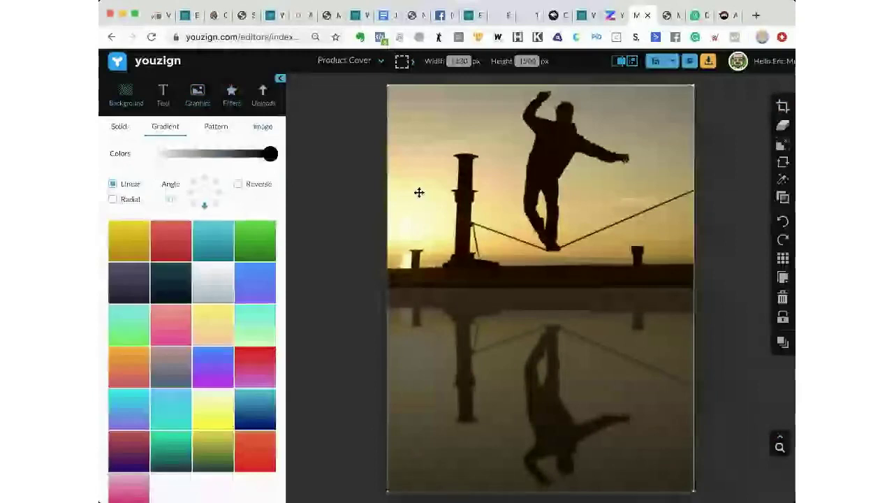
{"action": "left_click", "coordinate": [238, 187]}
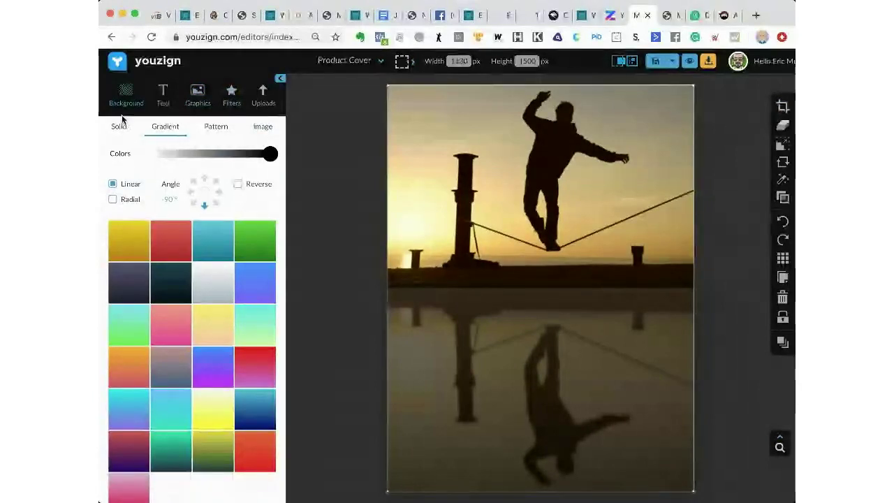
{"action": "left_click", "coordinate": [120, 127]}
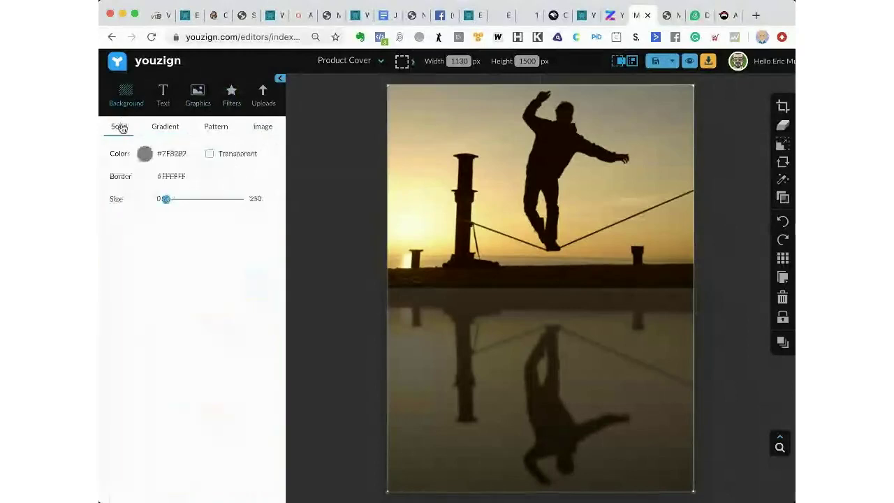
{"action": "left_click", "coordinate": [209, 155]}
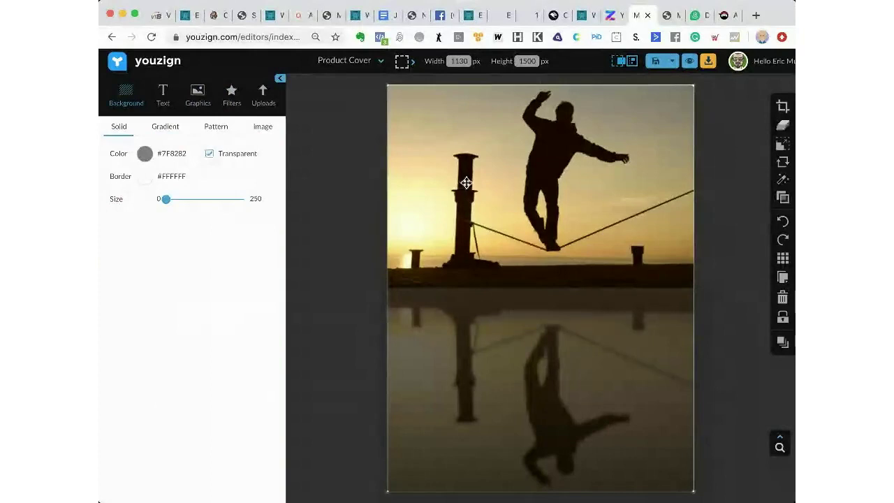
{"action": "left_click", "coordinate": [730, 145]}
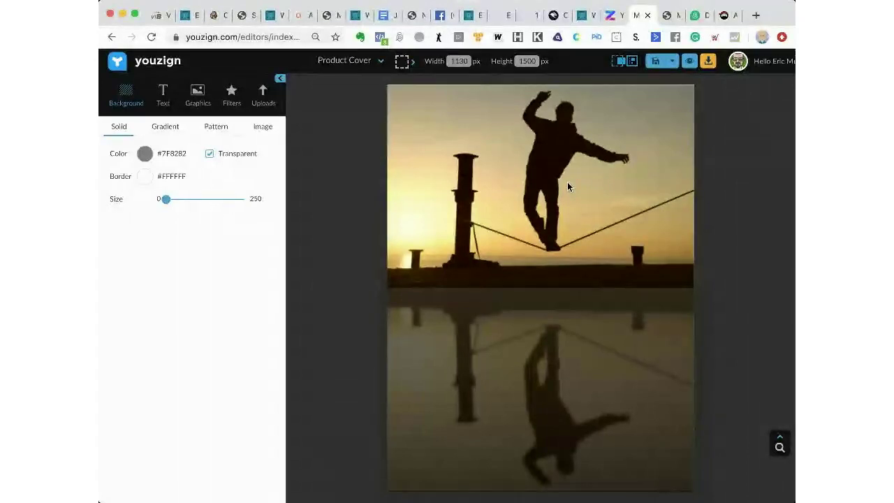
Clear the canvas by deleting the tightrope image and the semi-transparent rectangle.
{"action": "left_click", "coordinate": [478, 179]}
{"action": "key", "text": "Delete"}
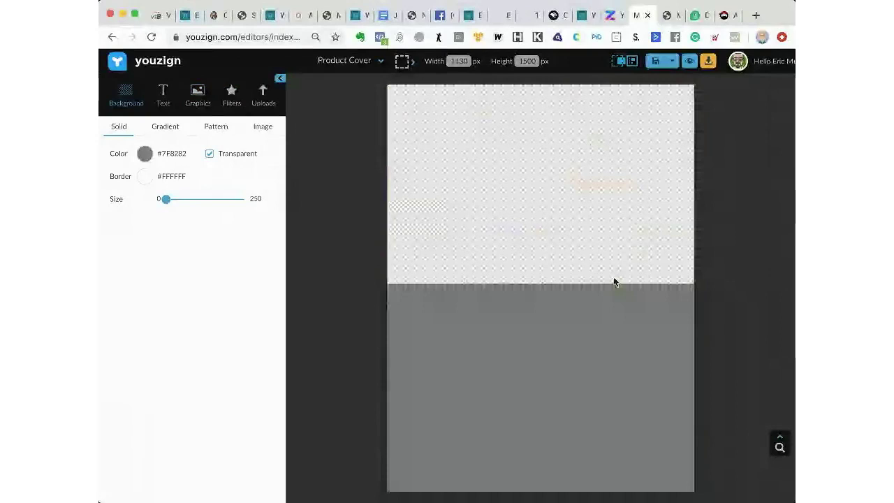
{"action": "left_click", "coordinate": [610, 311]}
{"action": "left_click", "coordinate": [782, 260]}
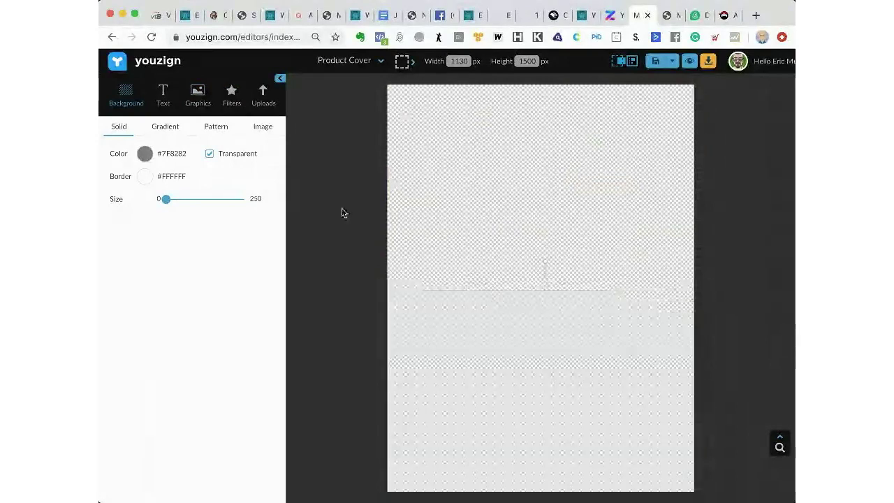
Search the Pixabay integration for barn door images.
{"action": "left_click", "coordinate": [199, 93]}
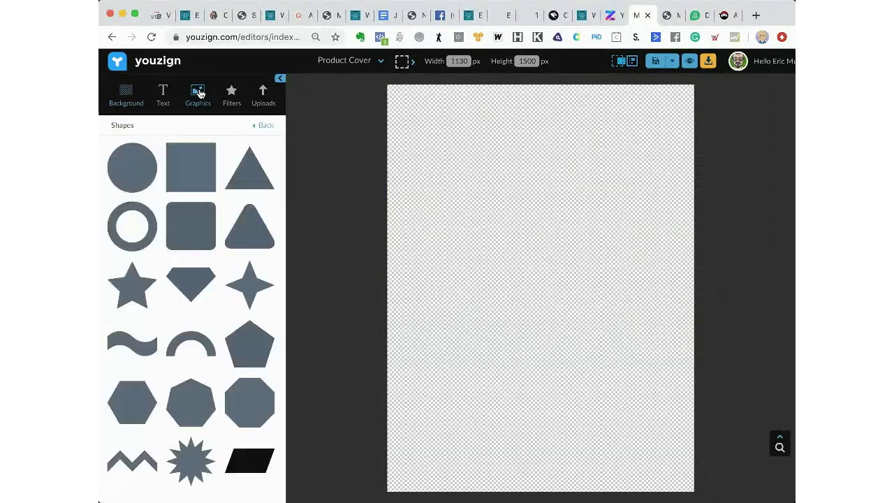
{"action": "left_click", "coordinate": [266, 126]}
{"action": "left_click", "coordinate": [159, 132]}
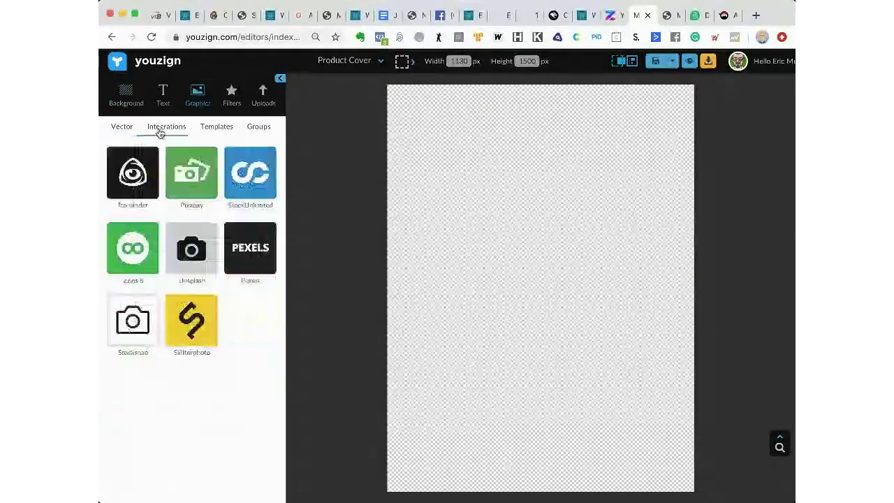
{"action": "left_click", "coordinate": [192, 182]}
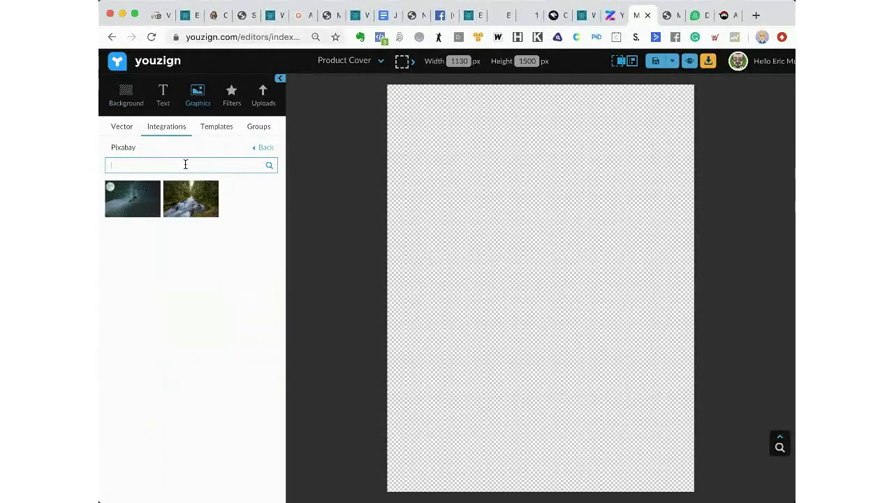
{"action": "type", "text": "ba"}
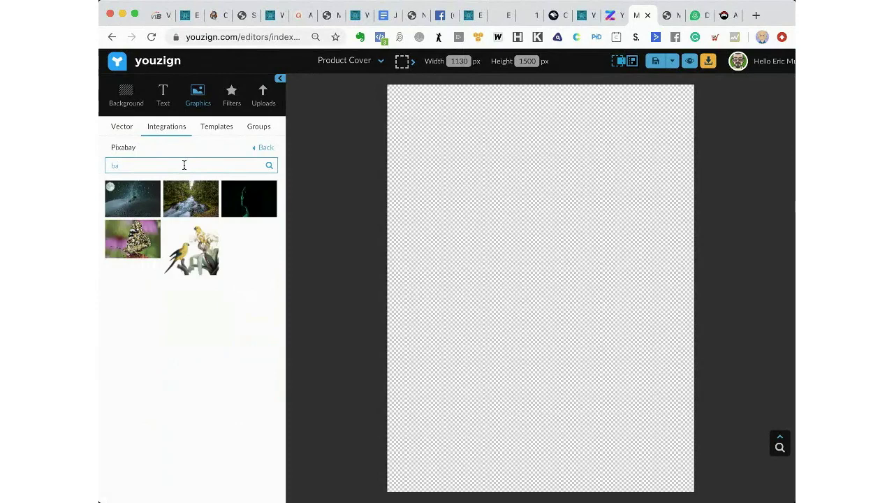
{"action": "type", "text": "rndon"}
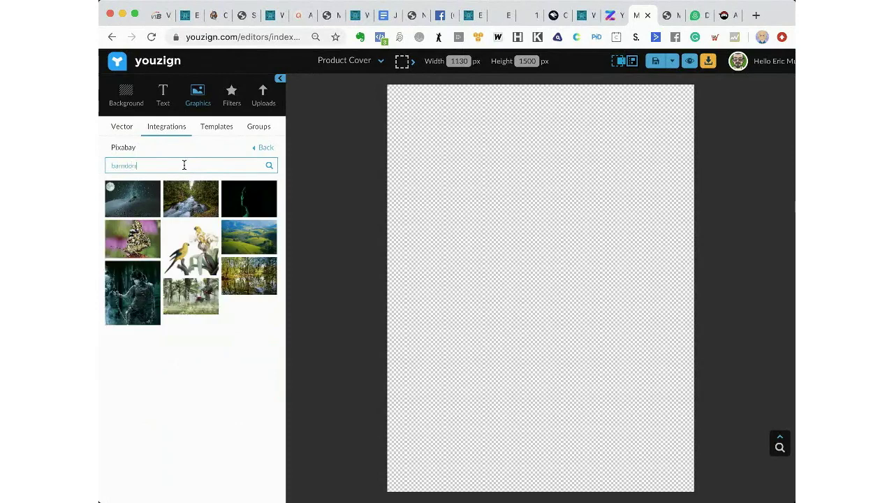
{"action": "key", "text": "BackSpace"}
{"action": "type", "text": "or"}
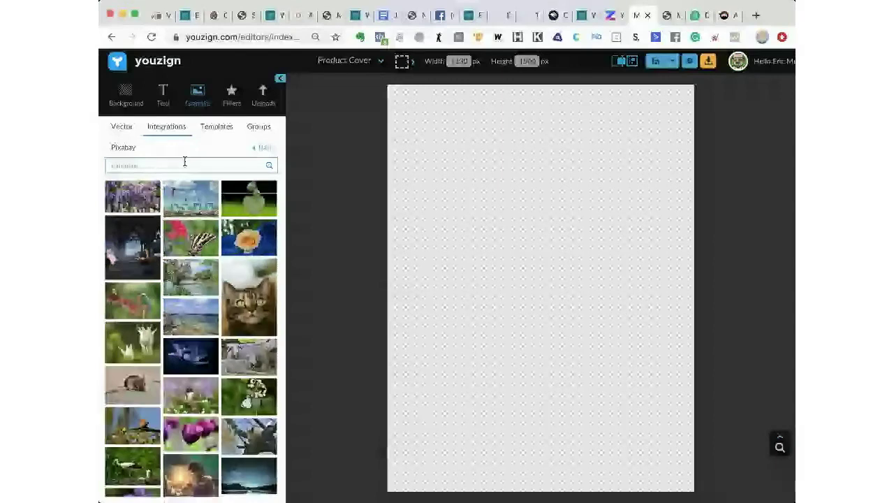
{"action": "key", "text": "Return"}
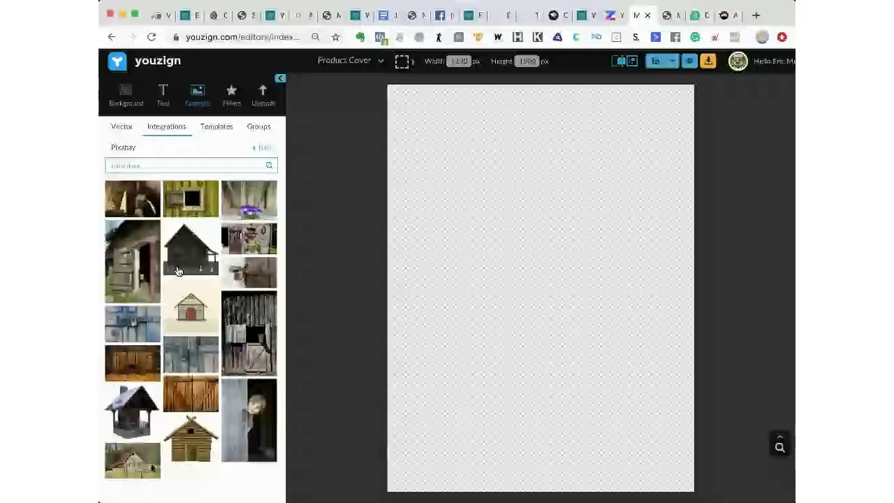
Add the Pixabay photo of a donkey standing outside a dark barn doorway to the canvas.
{"action": "scroll", "coordinate": [177, 271], "scroll_direction": "down", "scroll_amount": 1}
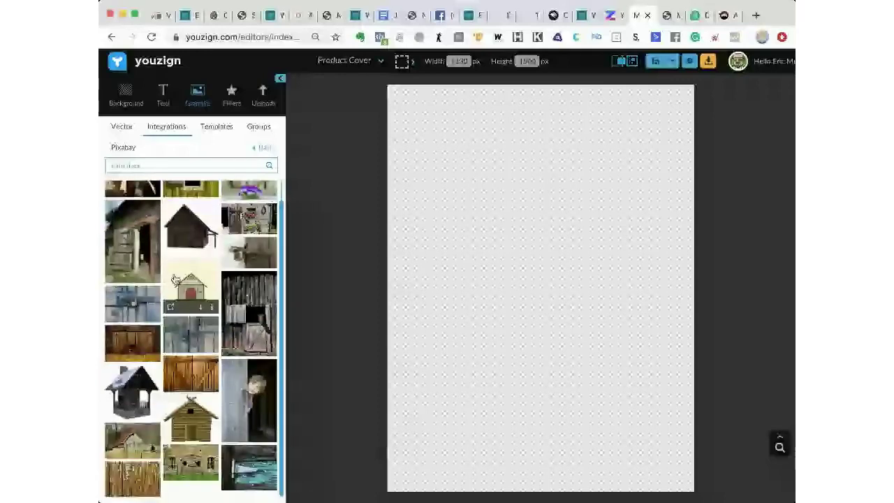
{"action": "scroll", "coordinate": [176, 279], "scroll_direction": "down", "scroll_amount": 1}
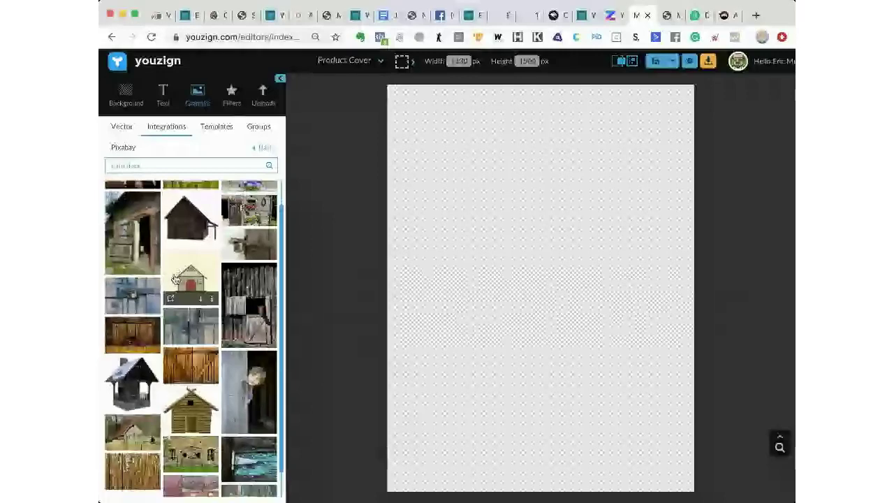
{"action": "scroll", "coordinate": [175, 279], "scroll_direction": "down", "scroll_amount": 1}
{"action": "scroll", "coordinate": [176, 279], "scroll_direction": "down", "scroll_amount": 2}
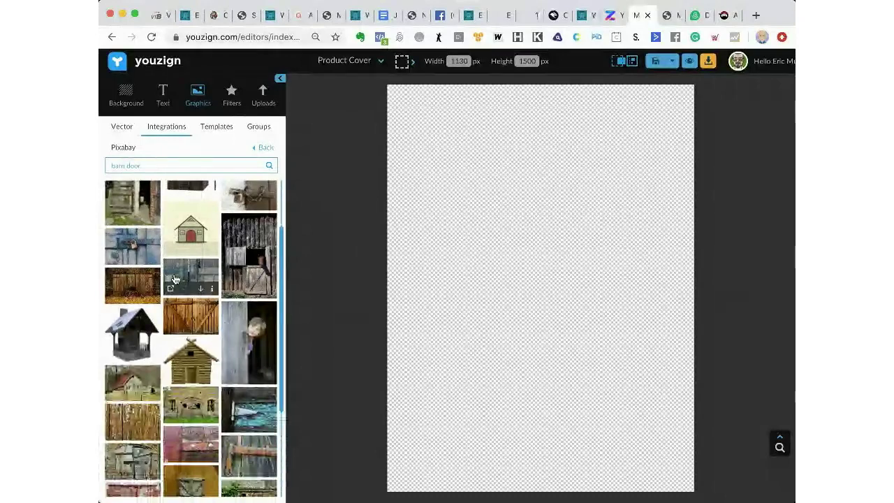
{"action": "scroll", "coordinate": [175, 280], "scroll_direction": "down", "scroll_amount": 1}
{"action": "scroll", "coordinate": [176, 279], "scroll_direction": "down", "scroll_amount": 10}
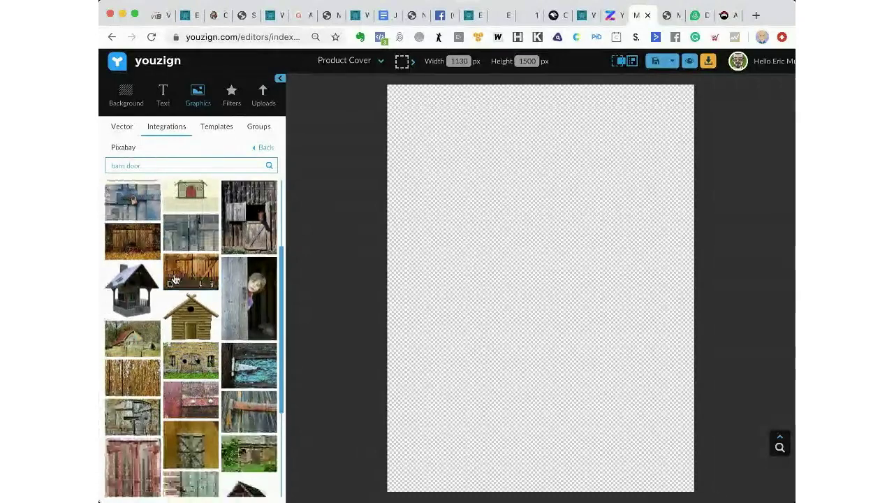
{"action": "scroll", "coordinate": [176, 279], "scroll_direction": "down", "scroll_amount": 5}
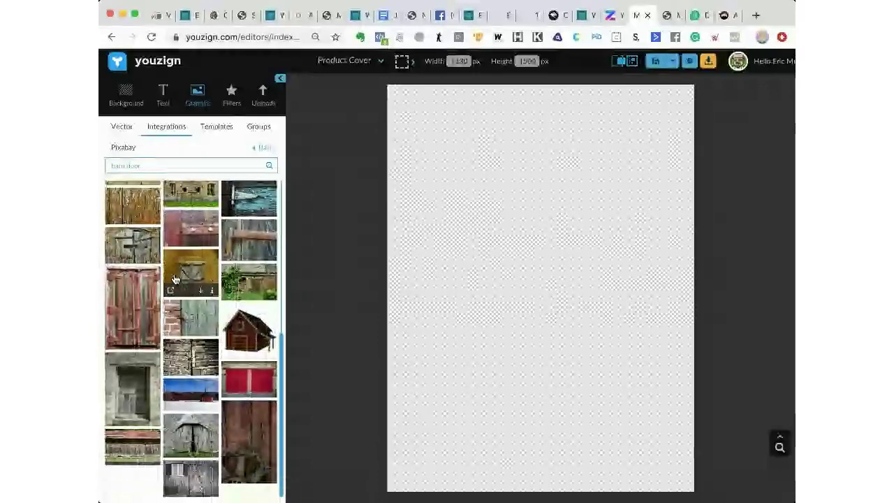
{"action": "scroll", "coordinate": [175, 280], "scroll_direction": "down", "scroll_amount": 5}
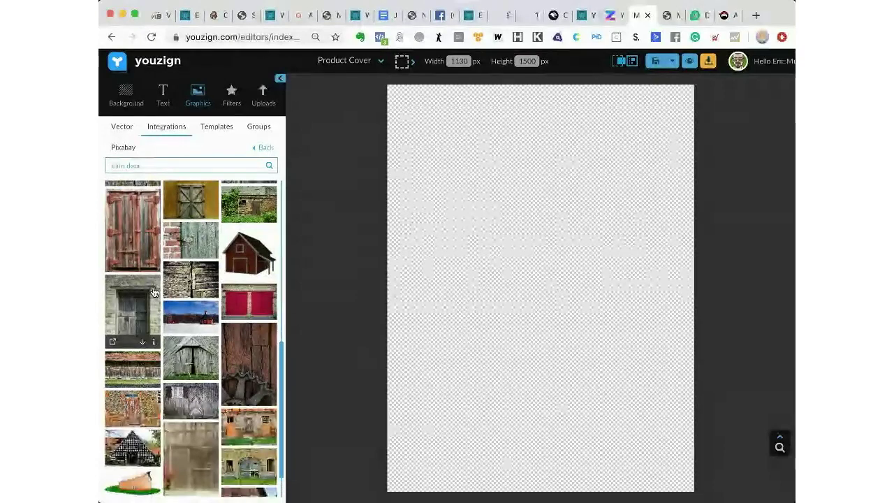
{"action": "scroll", "coordinate": [154, 292], "scroll_direction": "down", "scroll_amount": 5}
{"action": "scroll", "coordinate": [154, 292], "scroll_direction": "down", "scroll_amount": 1}
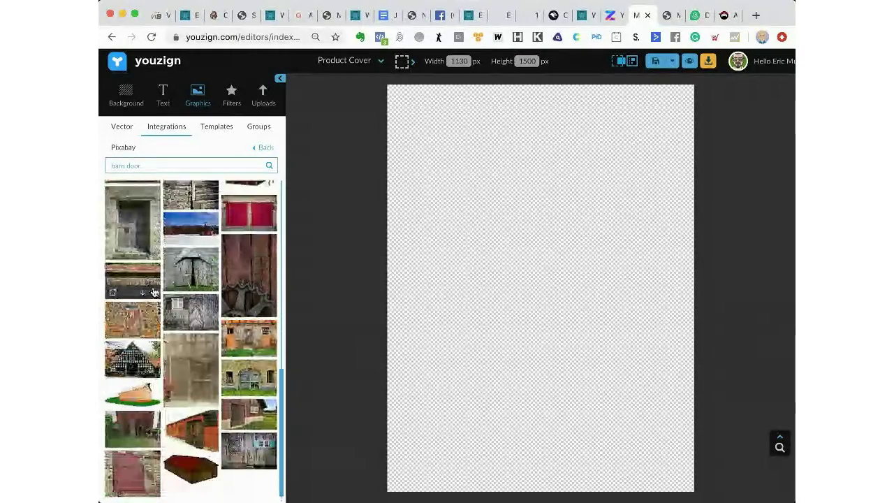
{"action": "scroll", "coordinate": [155, 292], "scroll_direction": "down", "scroll_amount": 4}
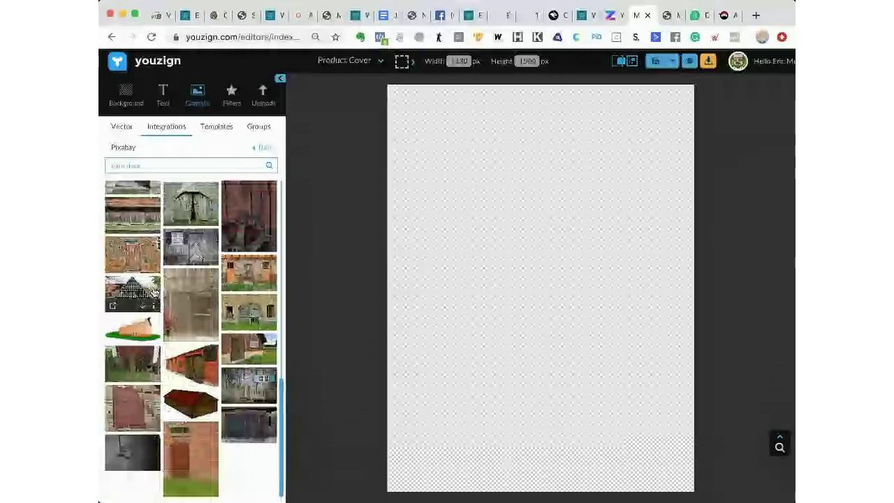
{"action": "scroll", "coordinate": [132, 434], "scroll_direction": "down", "scroll_amount": 6}
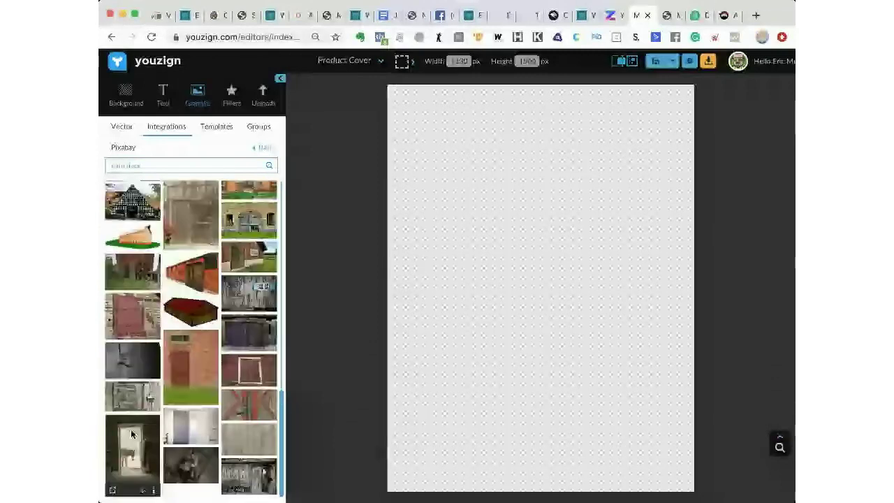
{"action": "left_click", "coordinate": [132, 434]}
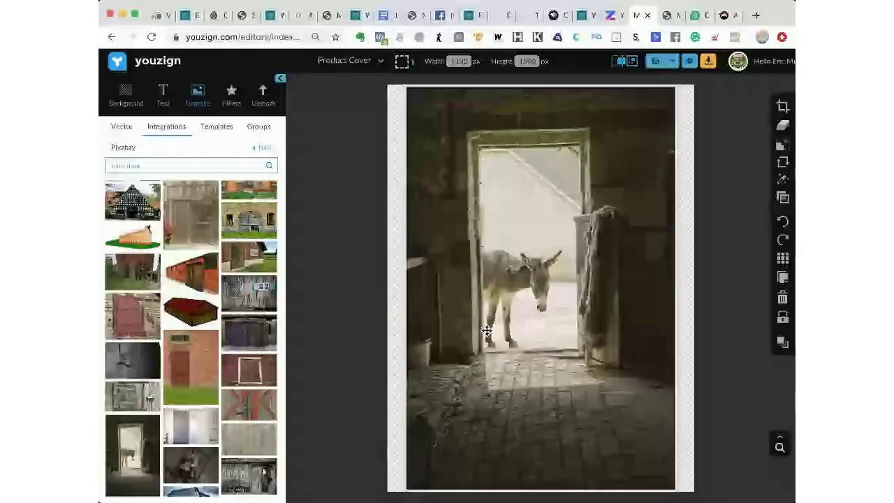
{"action": "left_click", "coordinate": [783, 179]}
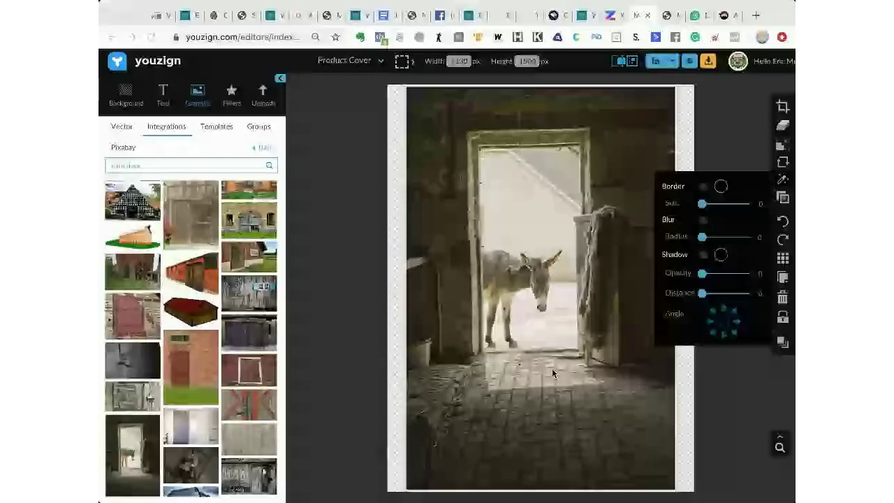
{"action": "left_click", "coordinate": [525, 340]}
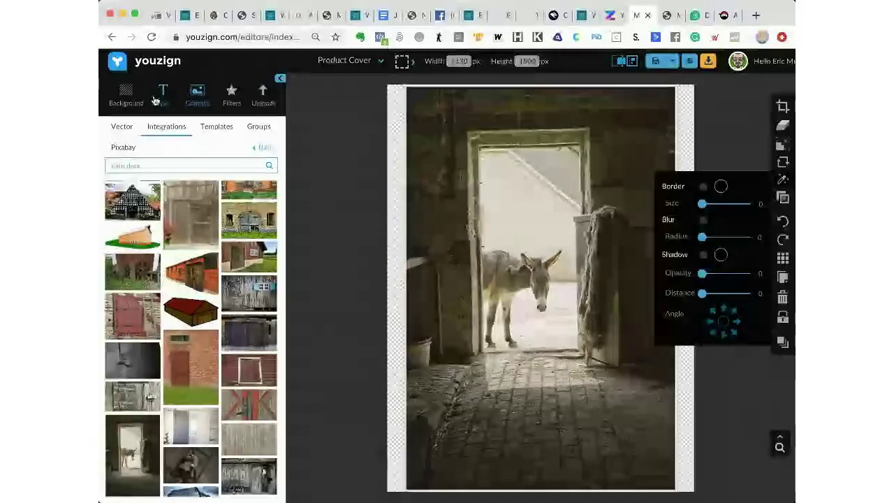
Add a plain square shape and place it on the brick floor just below the donkey's feet.
{"action": "left_click", "coordinate": [123, 127]}
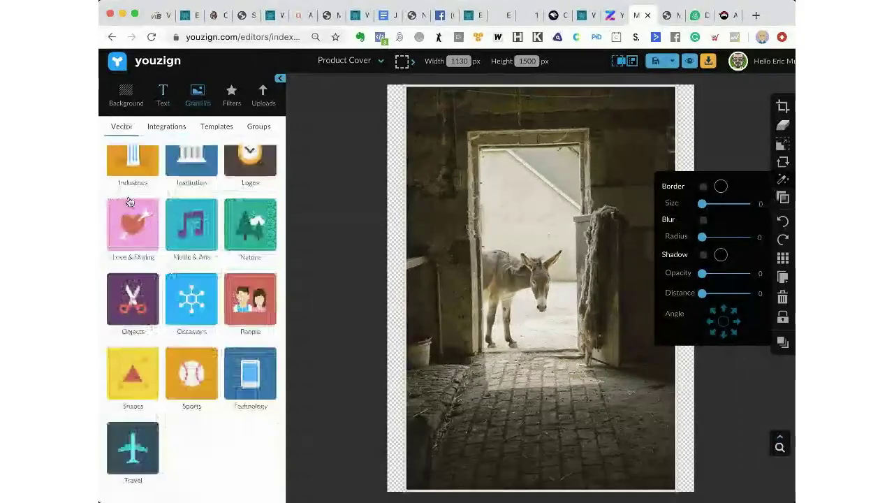
{"action": "left_click", "coordinate": [143, 370]}
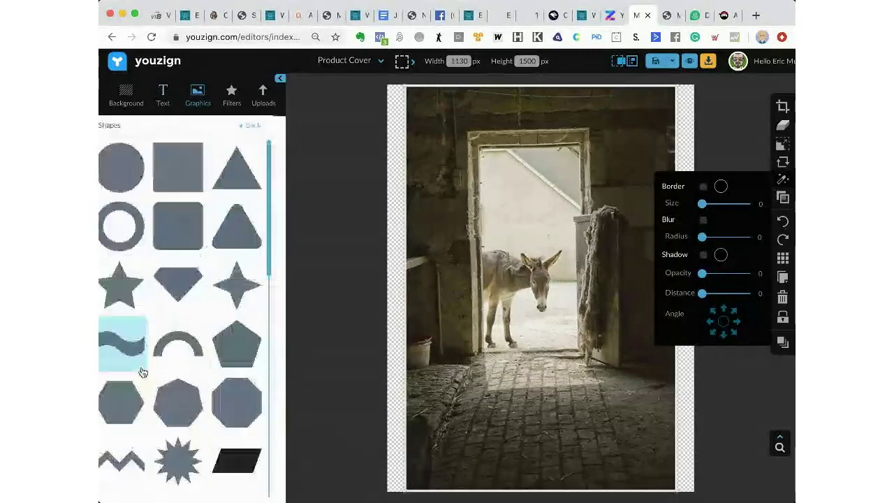
{"action": "left_click", "coordinate": [195, 184]}
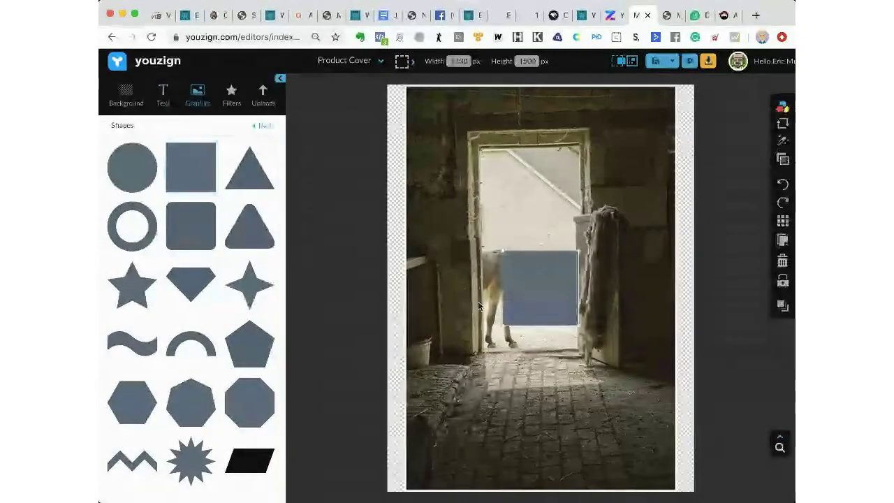
{"action": "left_click_drag", "start_coordinate": [542, 279], "coordinate": [524, 380]}
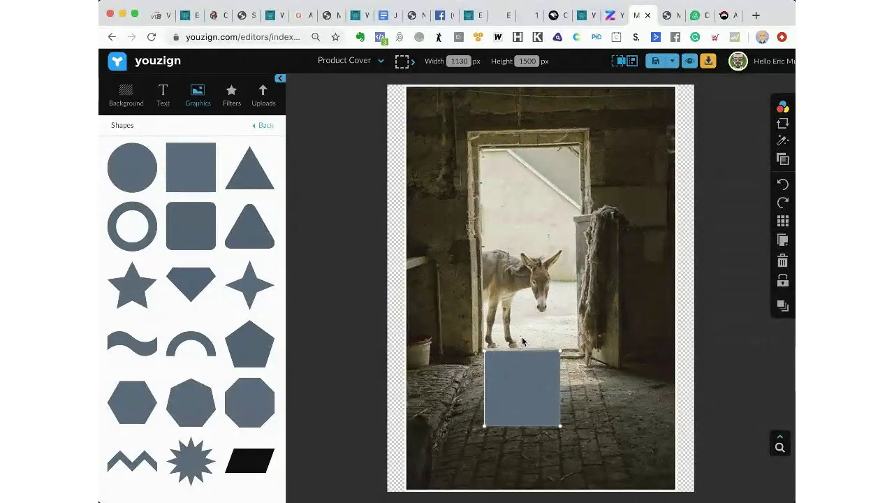
Tilt the square slightly counterclockwise and shrink it into a small rectangle on the floor beneath the donkey.
{"action": "left_click_drag", "start_coordinate": [521, 340], "coordinate": [515, 370]}
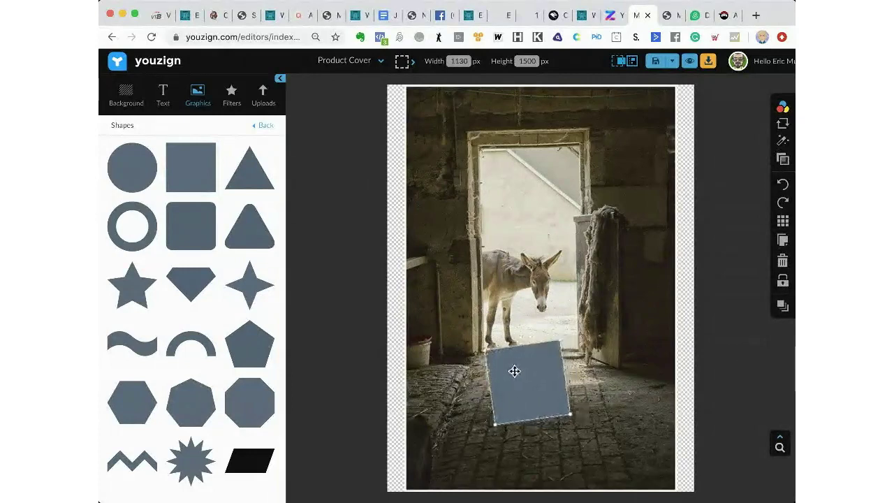
{"action": "left_click_drag", "start_coordinate": [571, 380], "coordinate": [569, 356]}
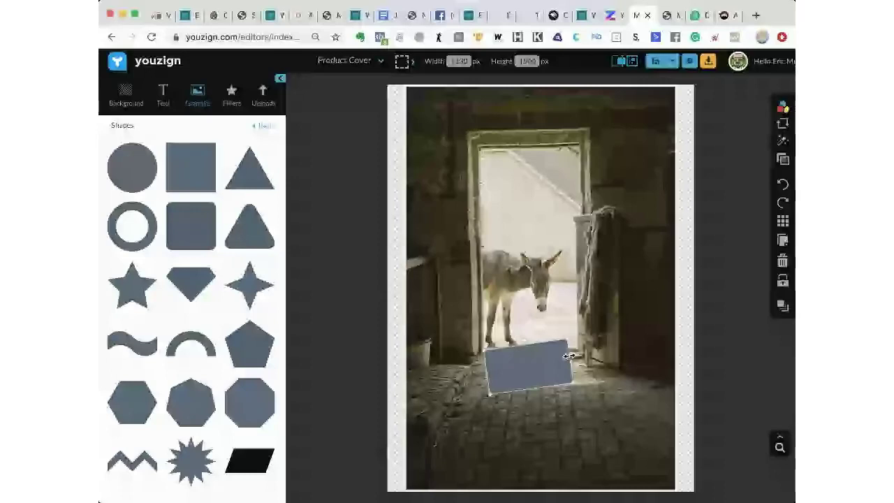
{"action": "mouse_move", "coordinate": [569, 356]}
{"action": "left_mouse_down"}
{"action": "mouse_move", "coordinate": [584, 354]}
{"action": "mouse_move", "coordinate": [559, 358]}
{"action": "left_mouse_up"}
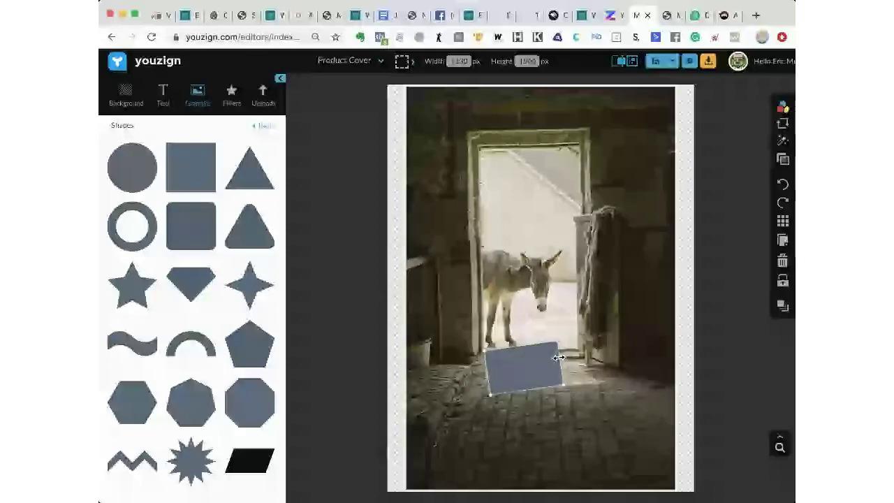
{"action": "left_click_drag", "start_coordinate": [558, 358], "coordinate": [548, 359]}
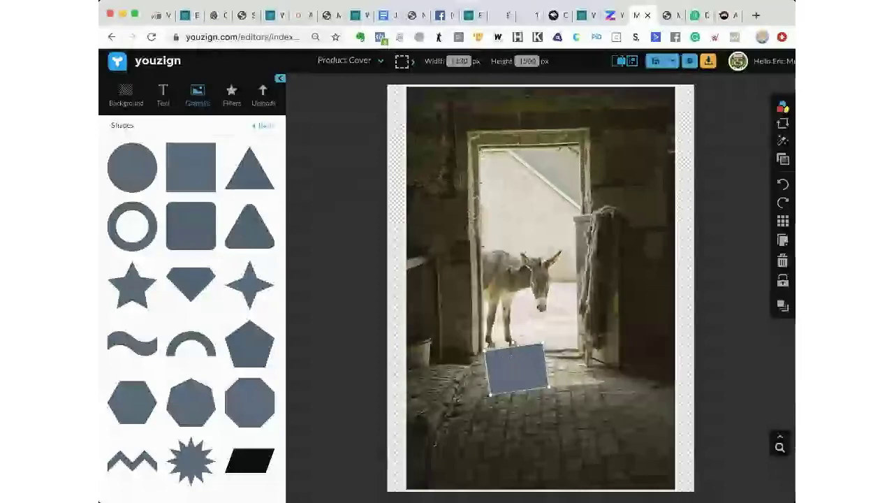
Recolor the tilted rectangle with a dark brownish tone sampled from the barn photo's brick floor.
{"action": "left_click", "coordinate": [758, 108]}
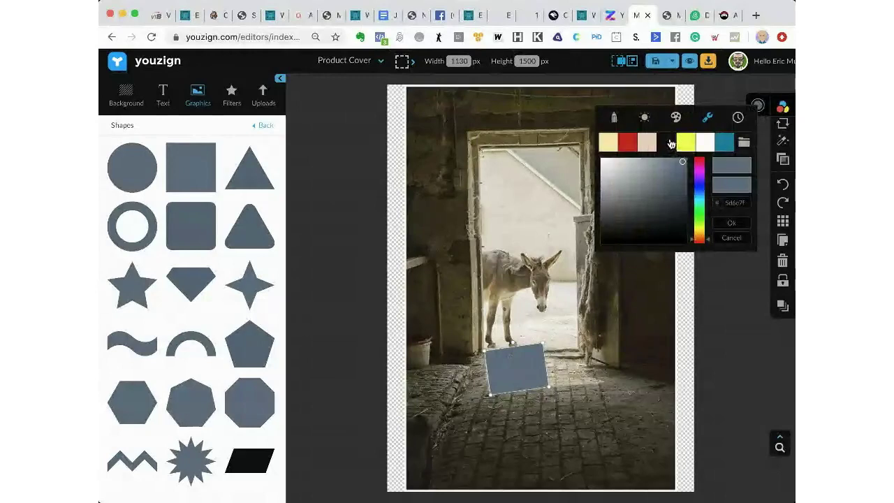
{"action": "left_click", "coordinate": [707, 117]}
{"action": "left_click", "coordinate": [630, 349]}
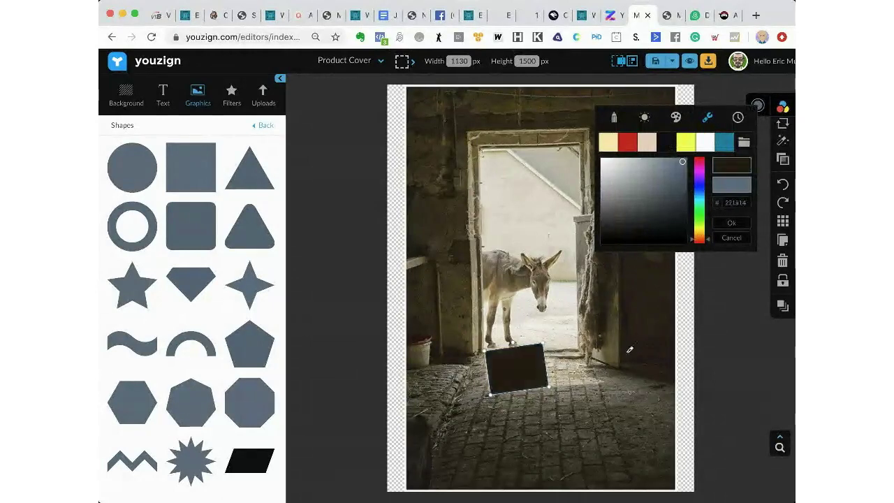
{"action": "left_click", "coordinate": [595, 392]}
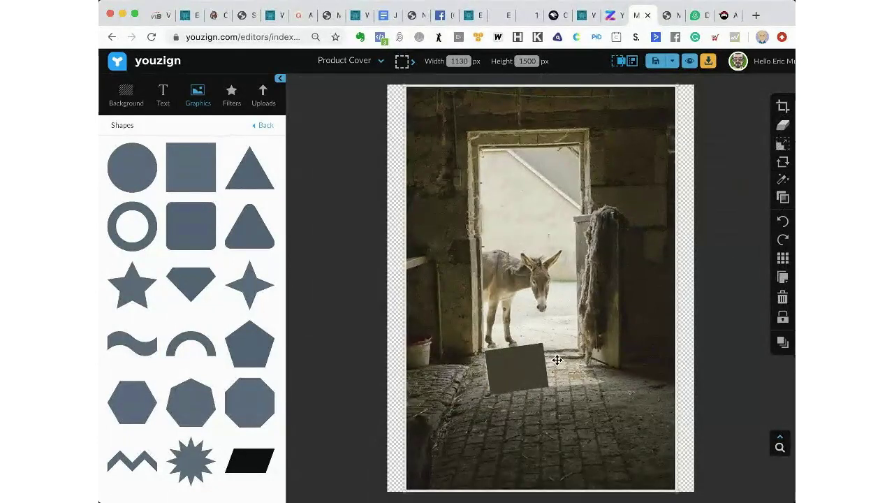
Make the floor rectangle partly transparent and apply a blur with a radius of 37.
{"action": "left_click", "coordinate": [520, 362]}
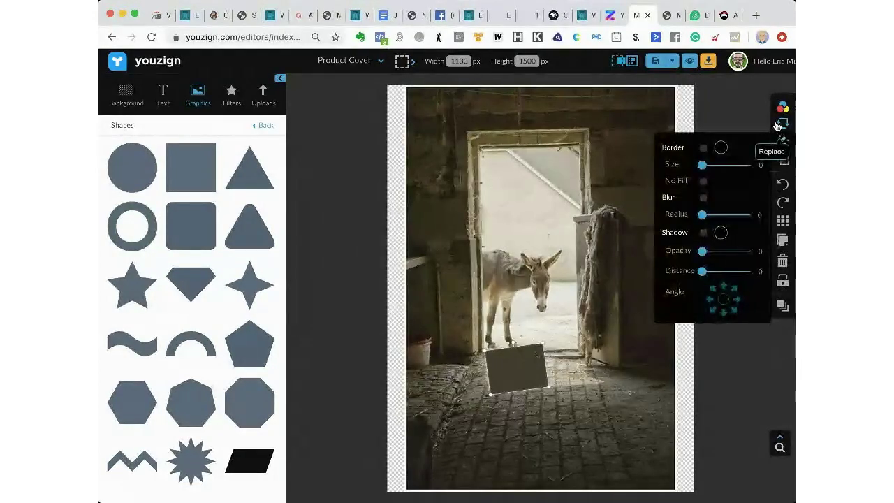
{"action": "mouse_move", "coordinate": [775, 180]}
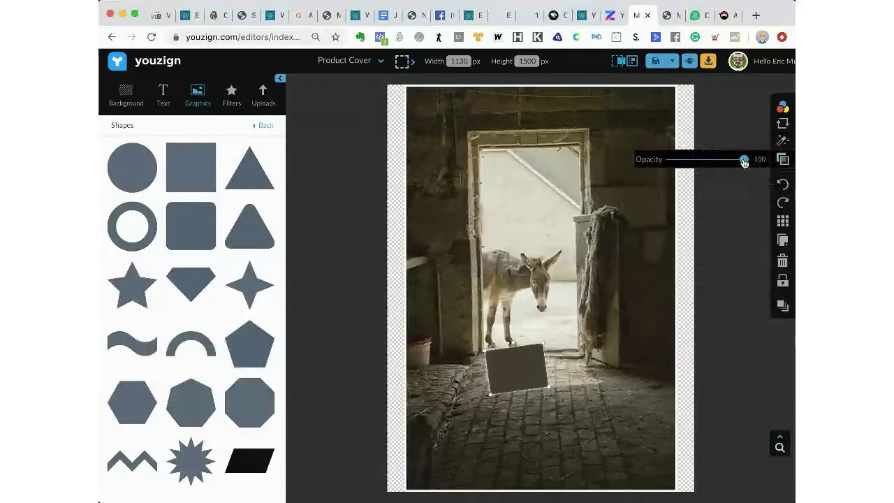
{"action": "left_click_drag", "start_coordinate": [744, 160], "coordinate": [719, 160]}
{"action": "left_click", "coordinate": [783, 140]}
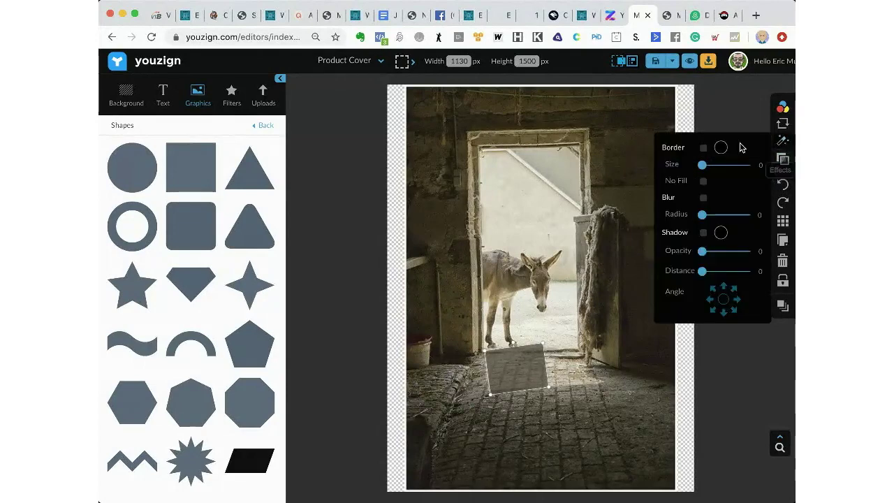
{"action": "left_click", "coordinate": [703, 197]}
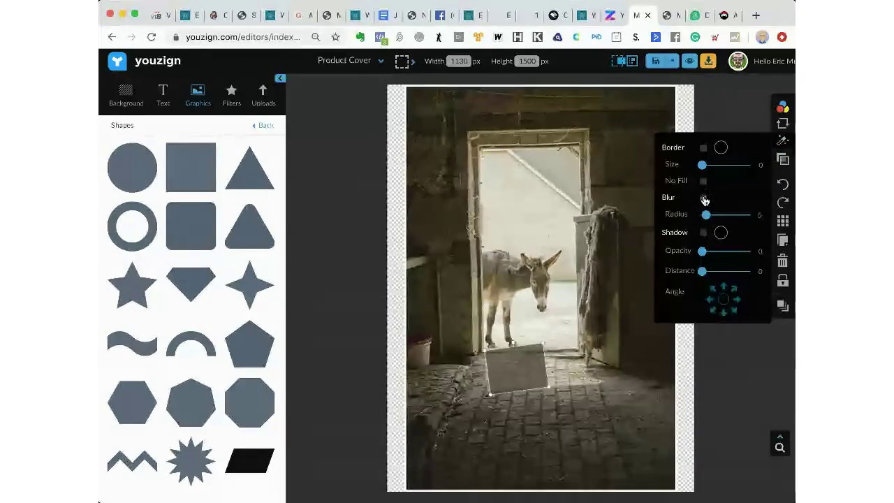
{"action": "left_click_drag", "start_coordinate": [703, 214], "coordinate": [731, 218]}
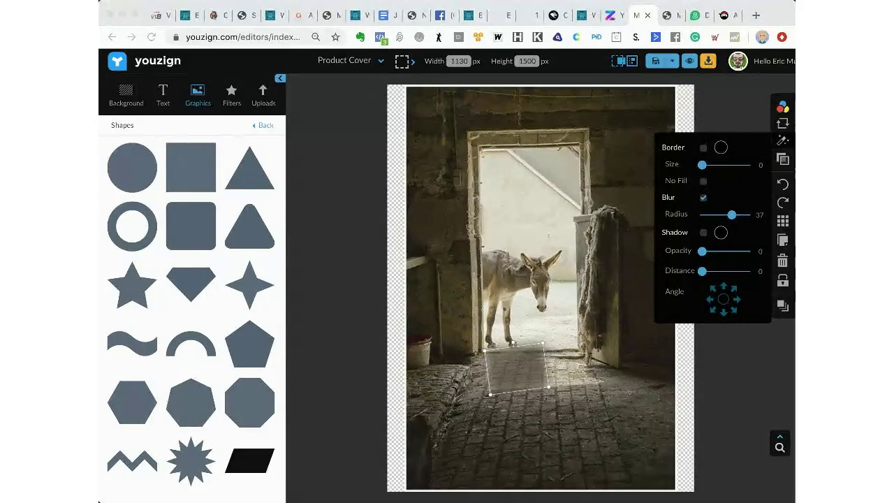
Move the blurred rectangle slightly down the floor below the donkey's feet and reduce its height.
{"action": "left_click", "coordinate": [612, 449]}
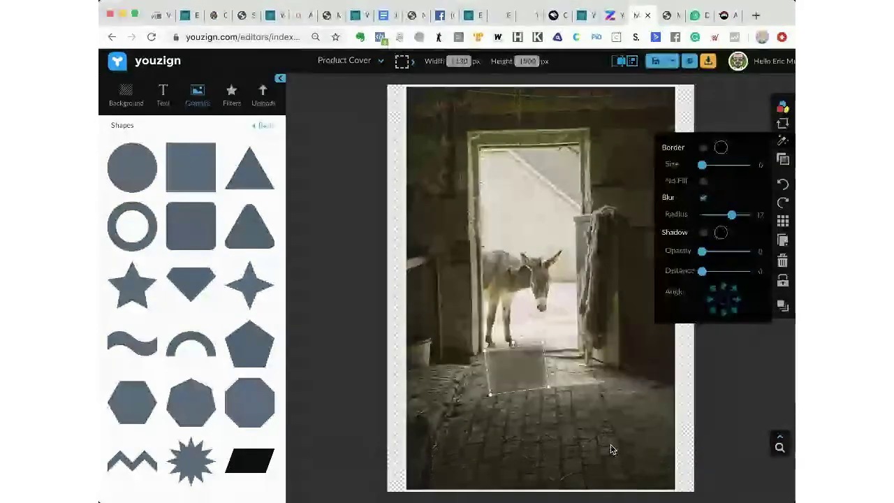
{"action": "left_click", "coordinate": [610, 447]}
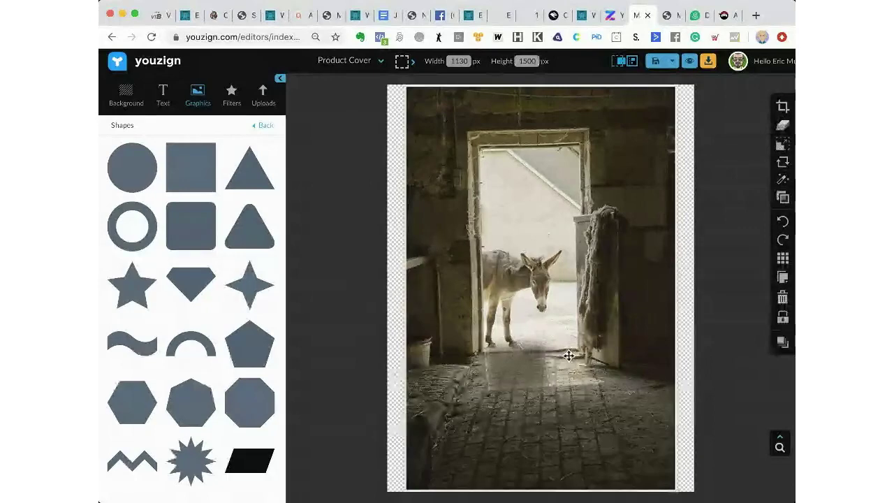
{"action": "left_click", "coordinate": [522, 352]}
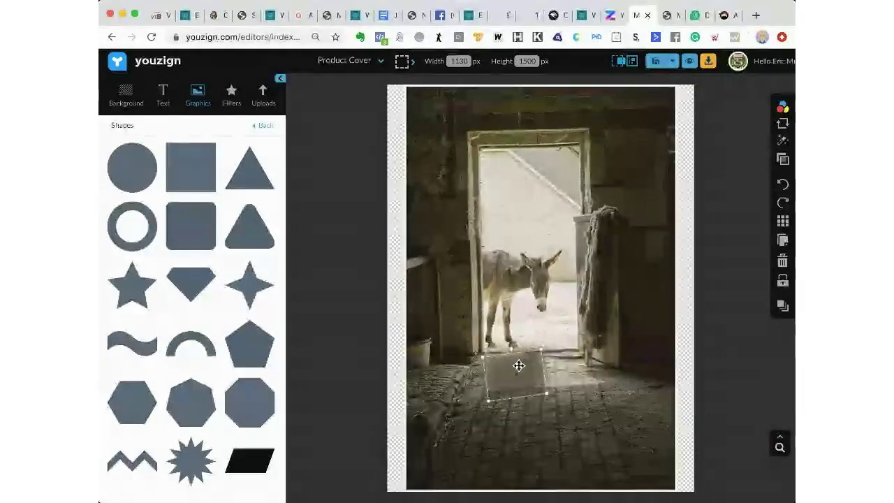
{"action": "left_click_drag", "start_coordinate": [521, 397], "coordinate": [519, 389]}
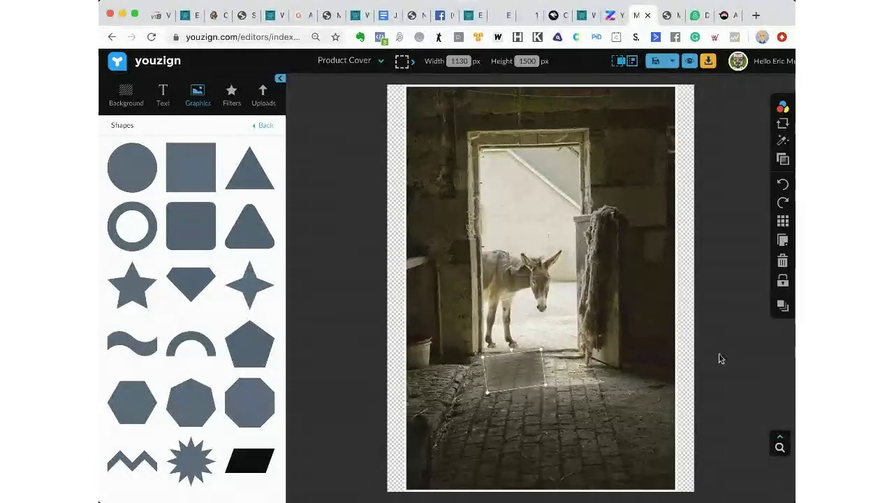
Duplicate the blurred rectangle, place the copy beside it near the open door with less tilt, and shrink the original slightly.
{"action": "left_click", "coordinate": [782, 247]}
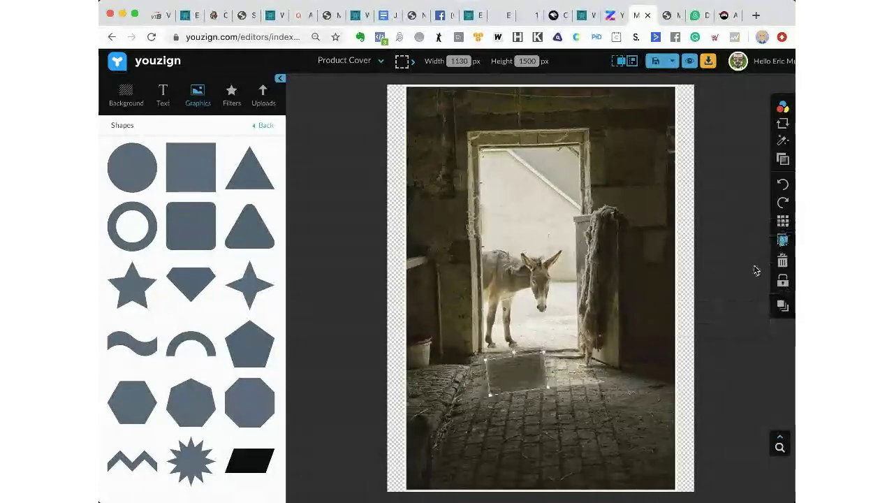
{"action": "left_click_drag", "start_coordinate": [542, 379], "coordinate": [583, 358]}
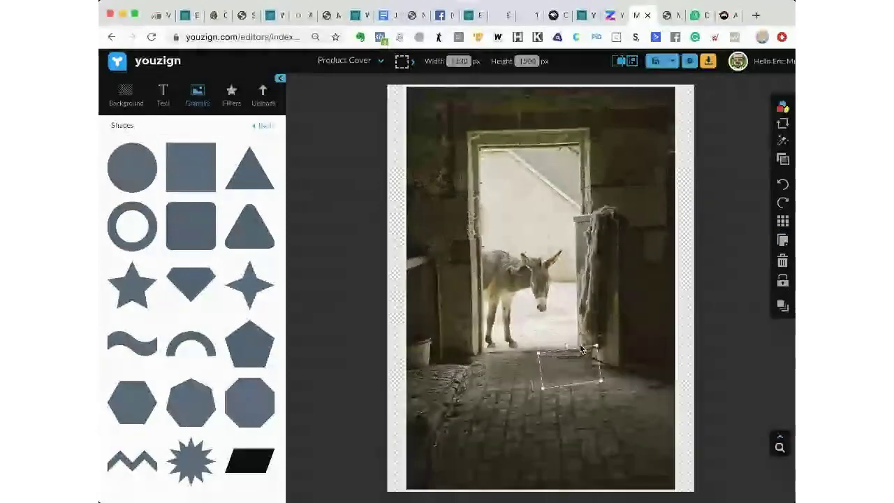
{"action": "left_click_drag", "start_coordinate": [569, 342], "coordinate": [571, 344]}
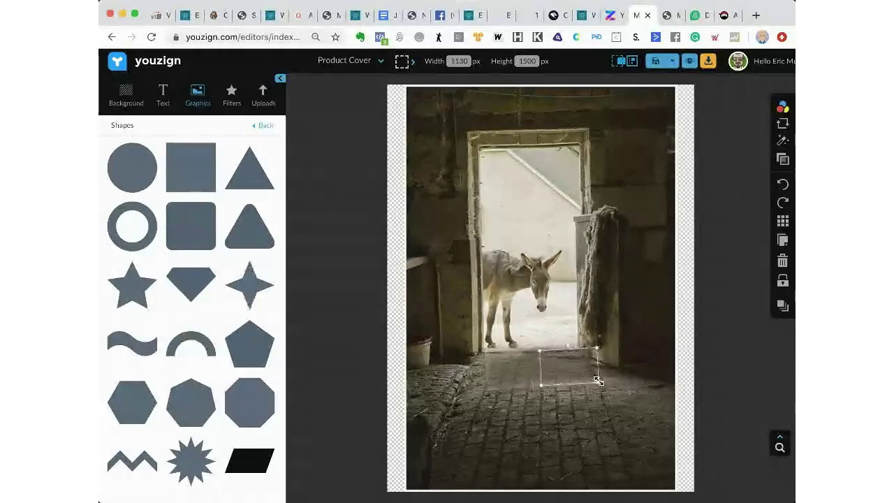
{"action": "left_click_drag", "start_coordinate": [598, 383], "coordinate": [547, 382]}
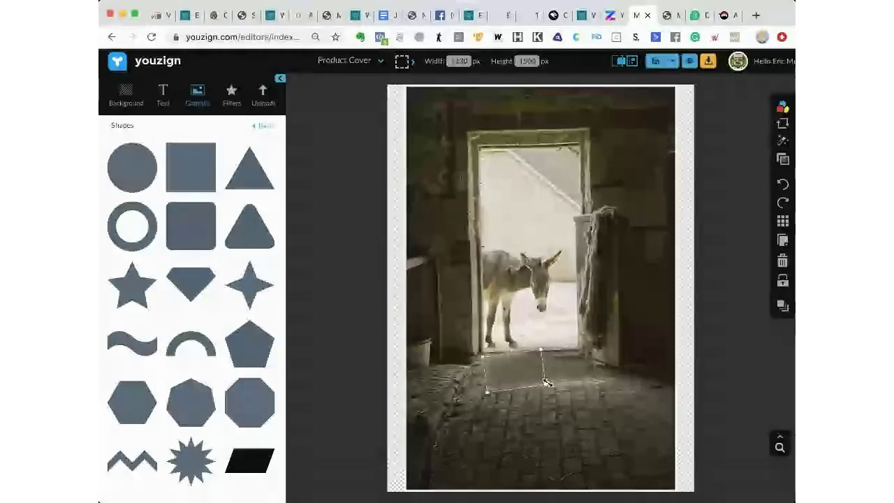
{"action": "left_click_drag", "start_coordinate": [547, 382], "coordinate": [543, 383]}
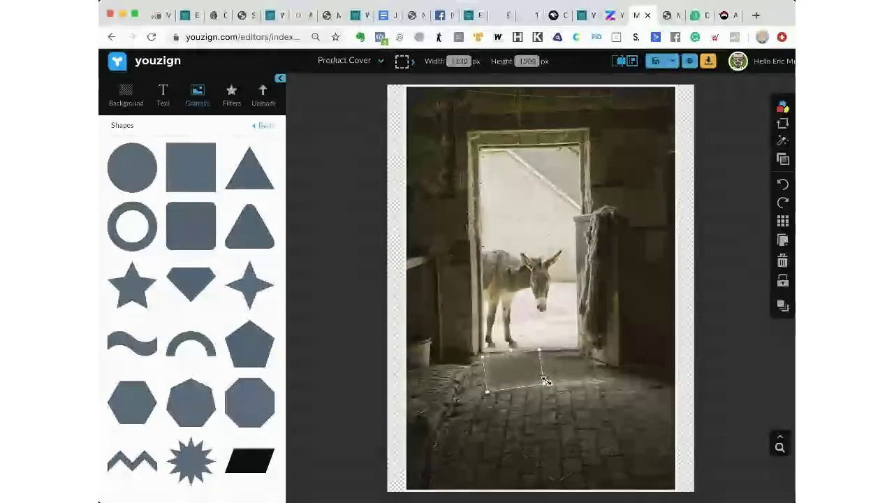
{"action": "left_click", "coordinate": [632, 405]}
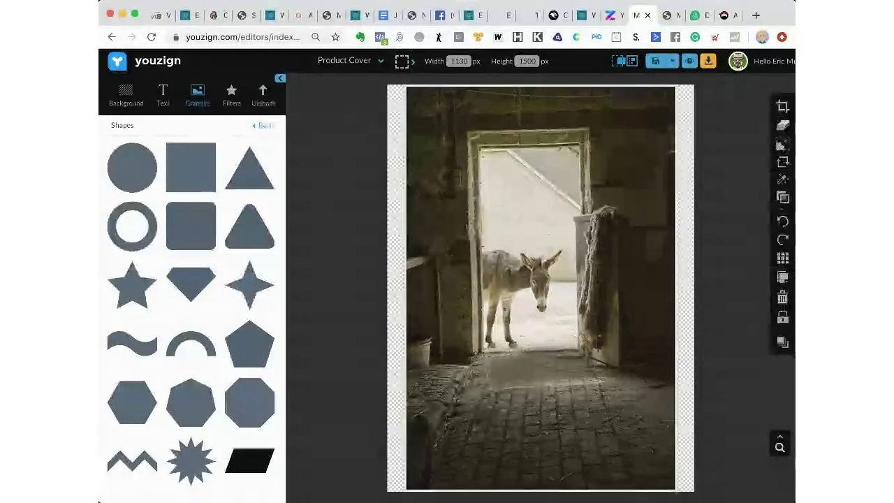
Delete the blurred shadow rectangles from the brick floor.
{"action": "left_click", "coordinate": [564, 371]}
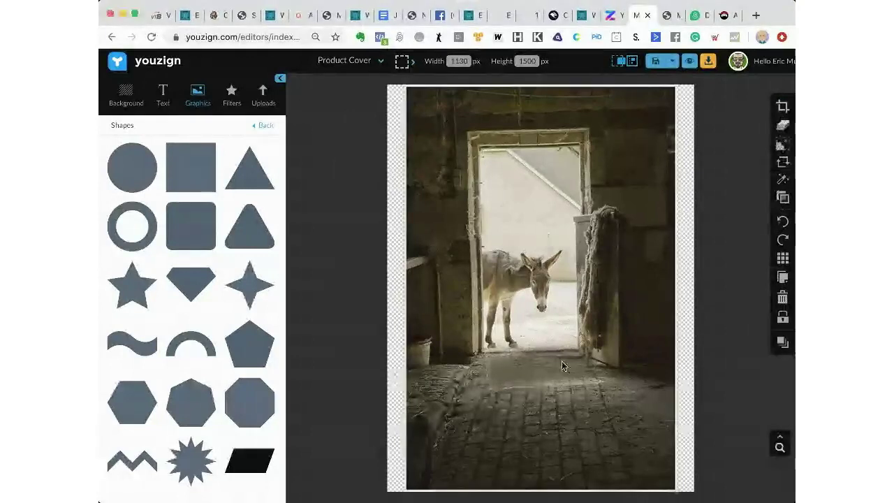
{"action": "left_click", "coordinate": [562, 366]}
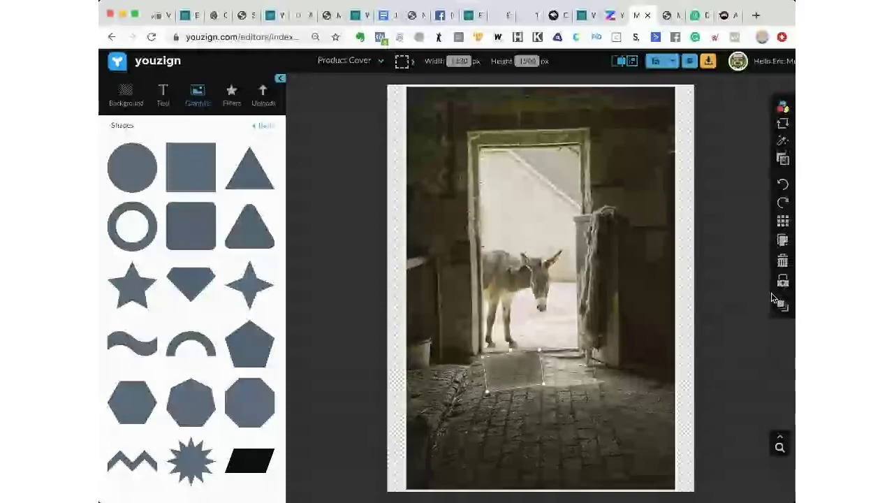
{"action": "left_click", "coordinate": [782, 262]}
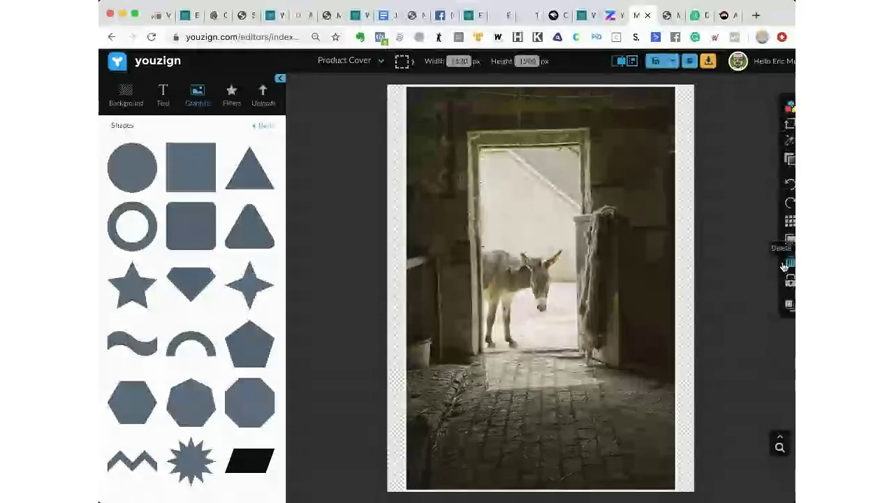
Open the barn photo in the background removal editor and turn off Auto-Clip.
{"action": "left_click", "coordinate": [527, 292]}
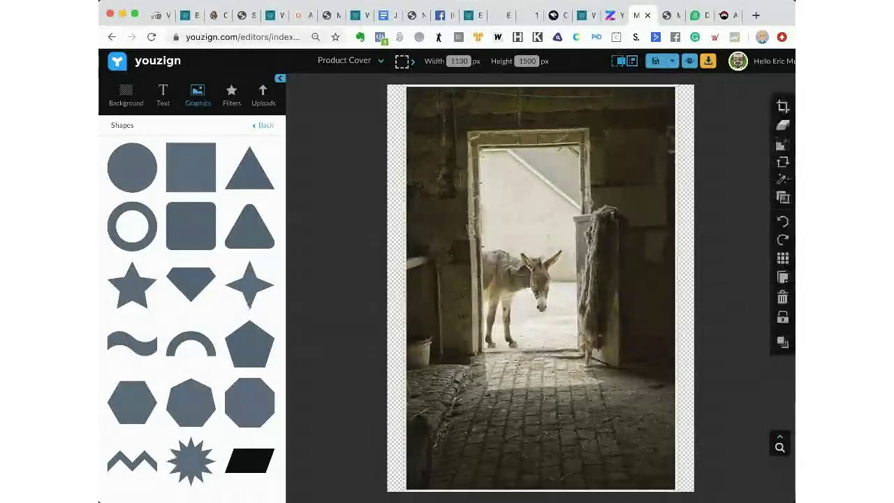
{"action": "left_click", "coordinate": [780, 128]}
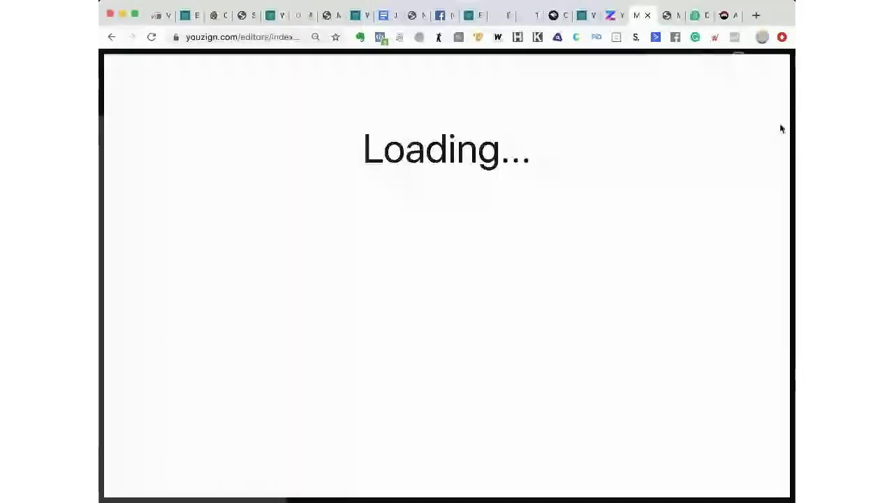
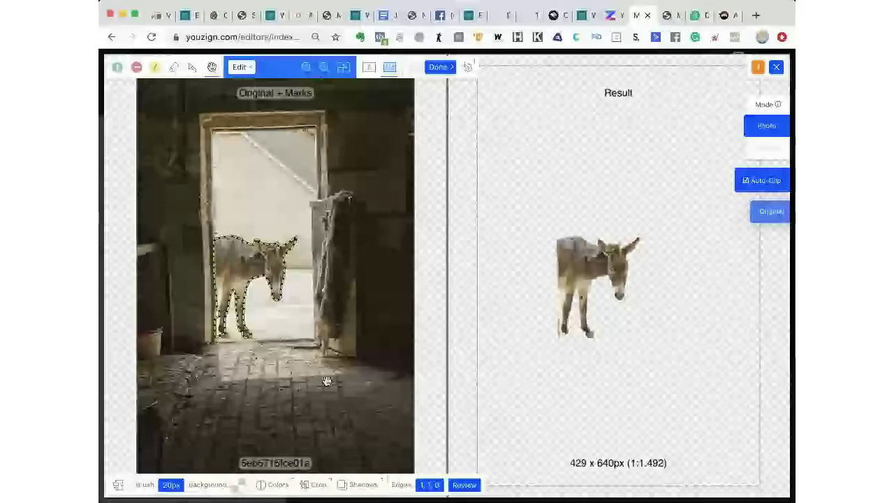
{"action": "left_click", "coordinate": [761, 181]}
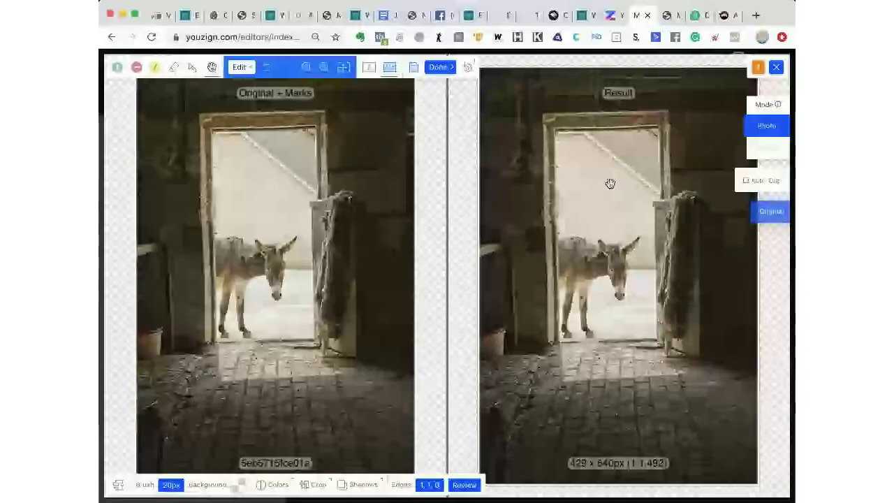
Draw a closed keep mark around the doorway, the open door and the floor just in front.
{"action": "left_click", "coordinate": [117, 67]}
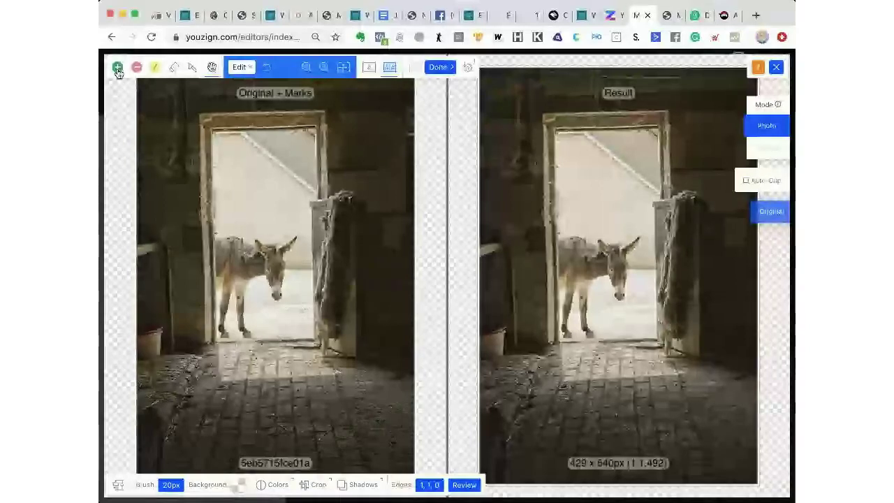
{"action": "left_click", "coordinate": [119, 68]}
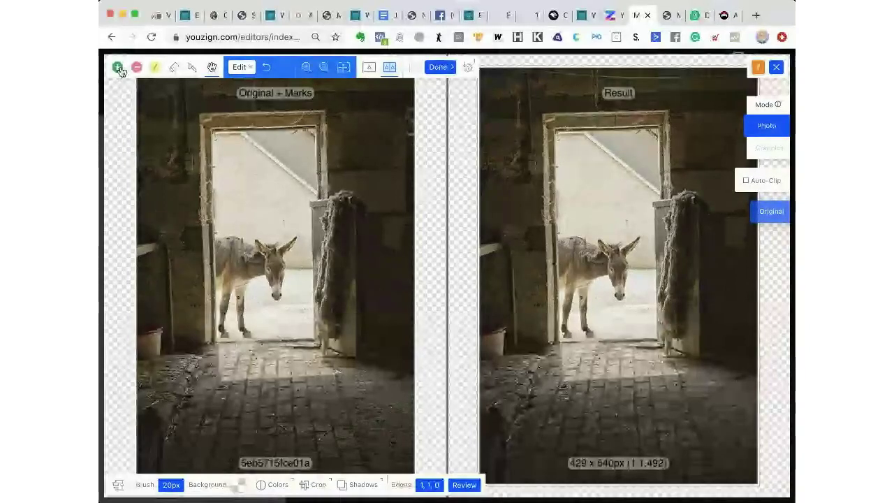
{"action": "mouse_move", "coordinate": [167, 108]}
{"action": "left_mouse_down"}
{"action": "mouse_move", "coordinate": [245, 117]}
{"action": "mouse_move", "coordinate": [377, 183]}
{"action": "mouse_move", "coordinate": [360, 353]}
{"action": "mouse_move", "coordinate": [350, 363]}
{"action": "mouse_move", "coordinate": [318, 375]}
{"action": "mouse_move", "coordinate": [208, 374]}
{"action": "mouse_move", "coordinate": [181, 337]}
{"action": "mouse_move", "coordinate": [187, 249]}
{"action": "mouse_move", "coordinate": [167, 108]}
{"action": "left_mouse_up"}
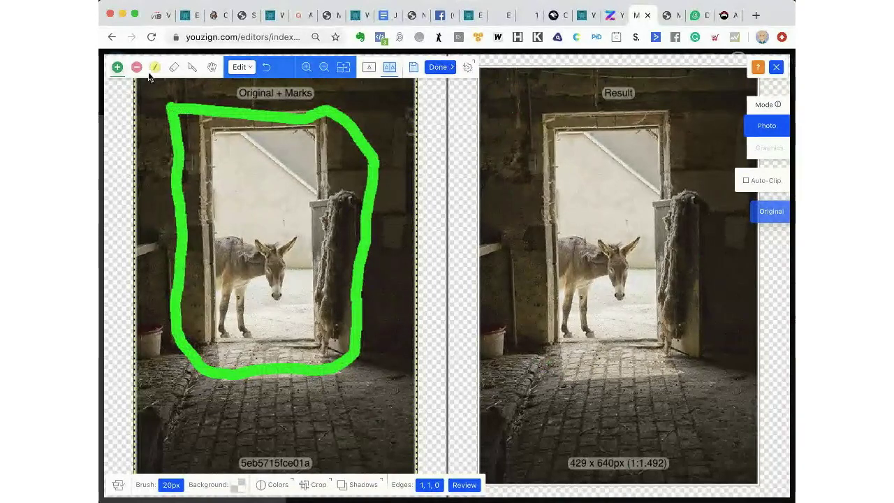
Mark the donkey's head and several spots on its body for removal.
{"action": "left_click", "coordinate": [137, 67]}
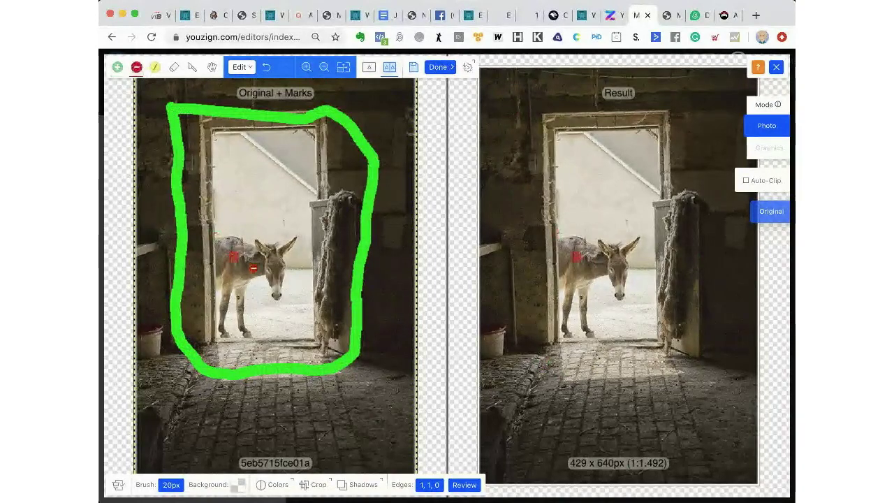
{"action": "left_click", "coordinate": [249, 264]}
{"action": "left_click", "coordinate": [232, 244]}
{"action": "left_click", "coordinate": [271, 259]}
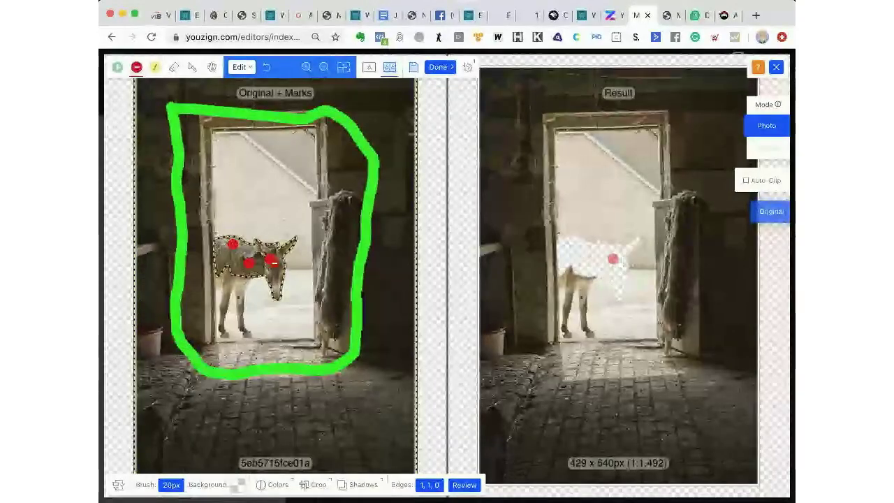
{"action": "left_click", "coordinate": [227, 268]}
{"action": "left_click", "coordinate": [240, 278]}
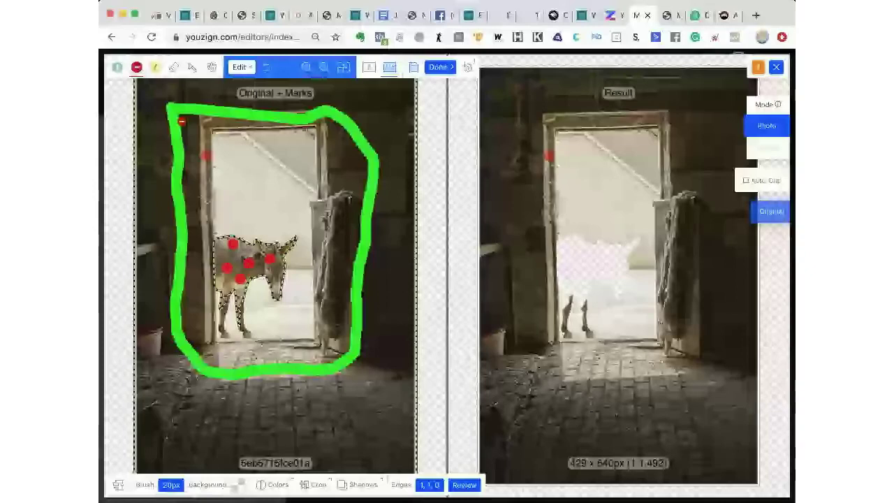
Set the brush size to 10px, mark both of the donkey's hooves for removal and apply the cutout to the design.
{"action": "key", "text": "bracketleft"}
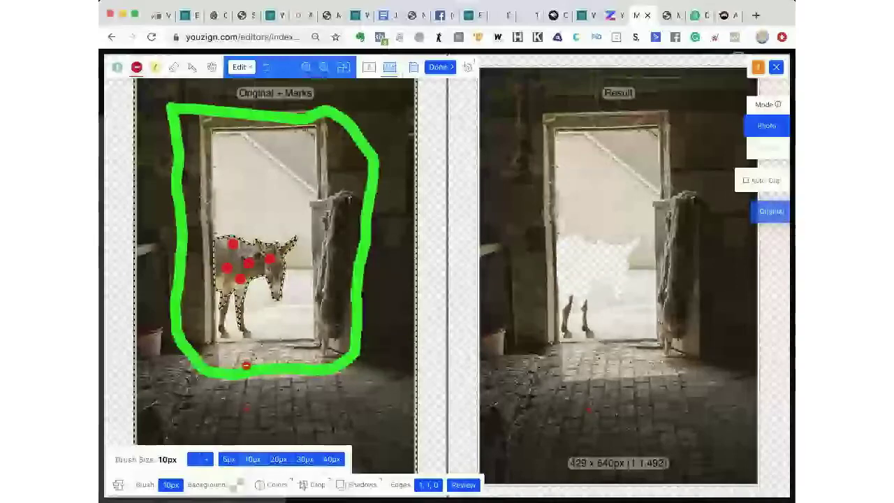
{"action": "left_click", "coordinate": [250, 336]}
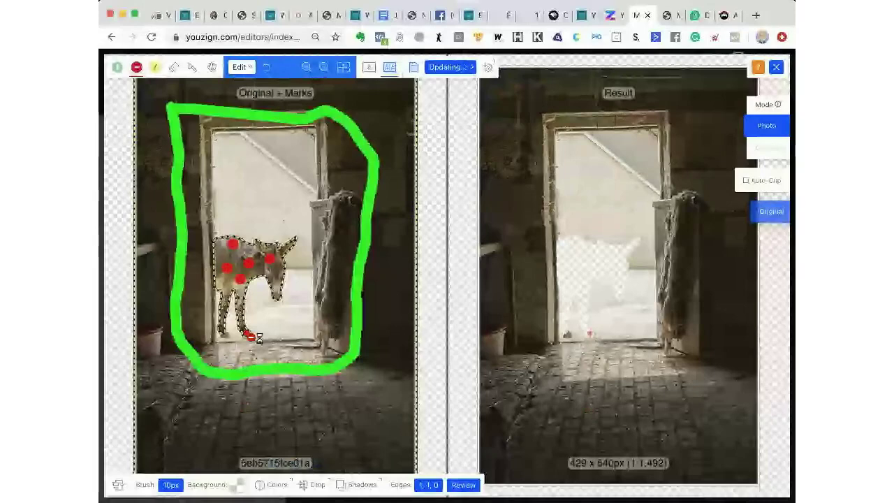
{"action": "left_click", "coordinate": [224, 333]}
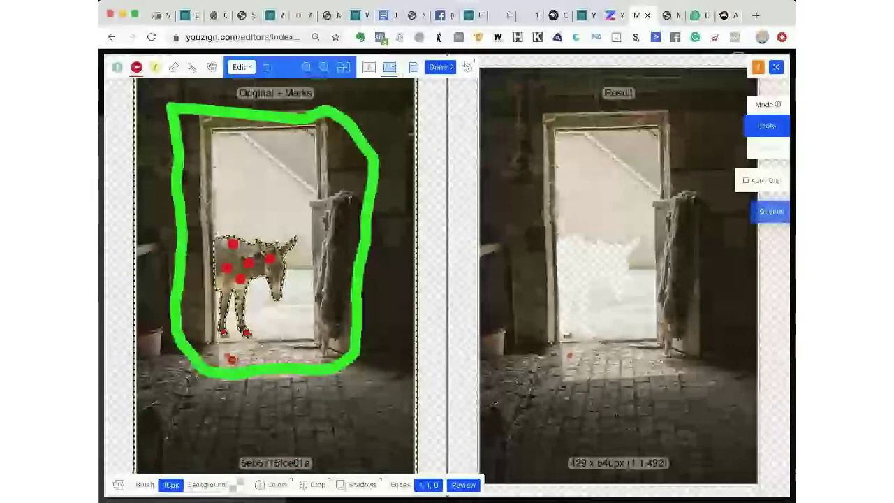
{"action": "left_click", "coordinate": [438, 67]}
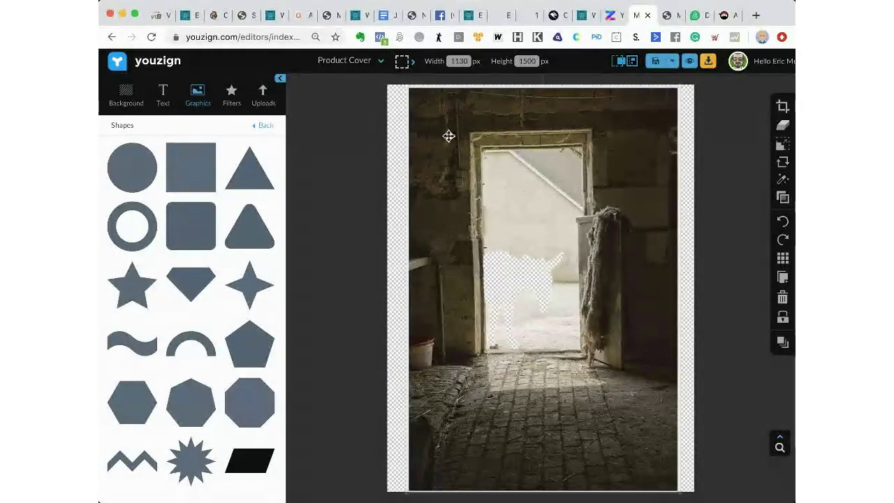
Enlarge the cut-out barn photo to fit the canvas and turn off background transparency to use the solid colour #121116.
{"action": "left_click", "coordinate": [780, 145]}
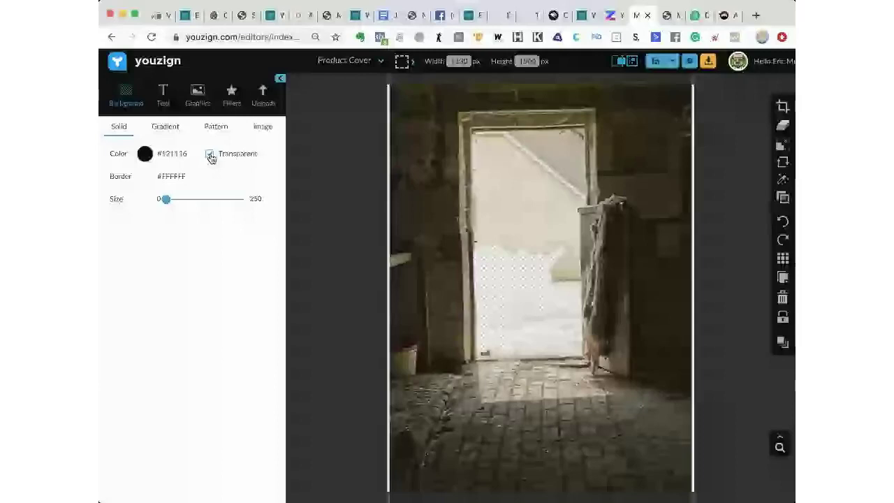
{"action": "left_click", "coordinate": [211, 155]}
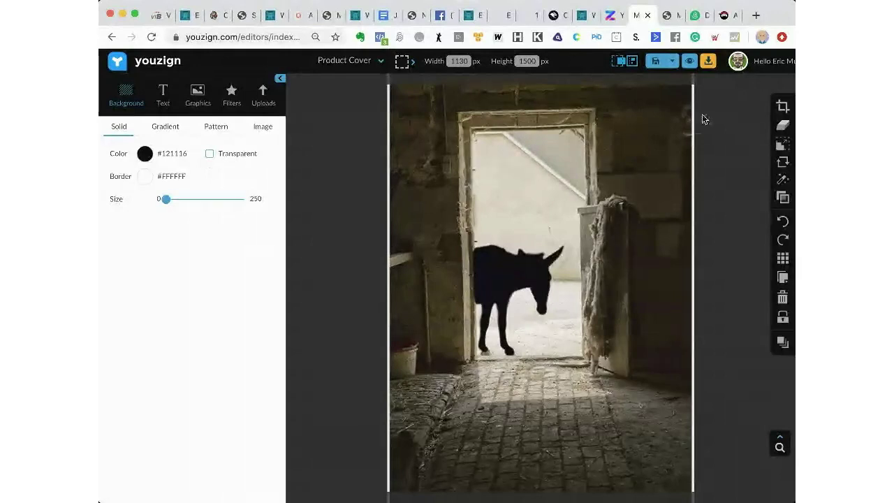
Download the donkey silhouette design as a JPG.
{"action": "left_click", "coordinate": [707, 61]}
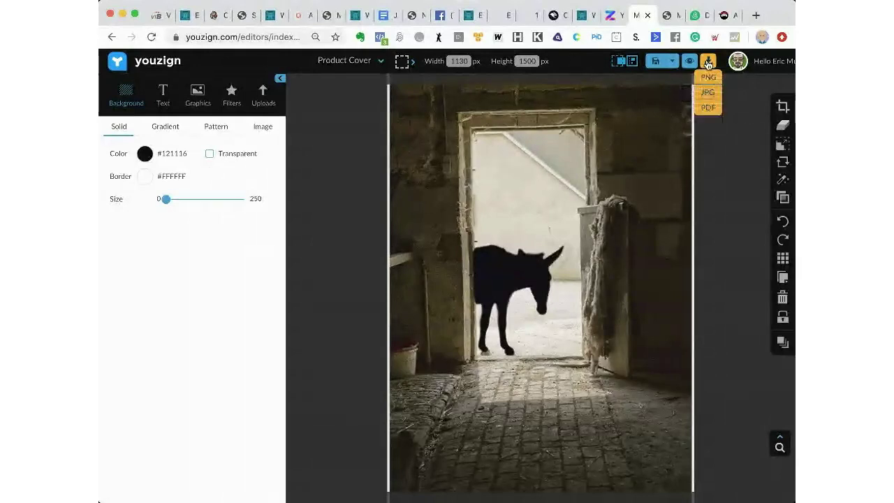
{"action": "left_click", "coordinate": [708, 95]}
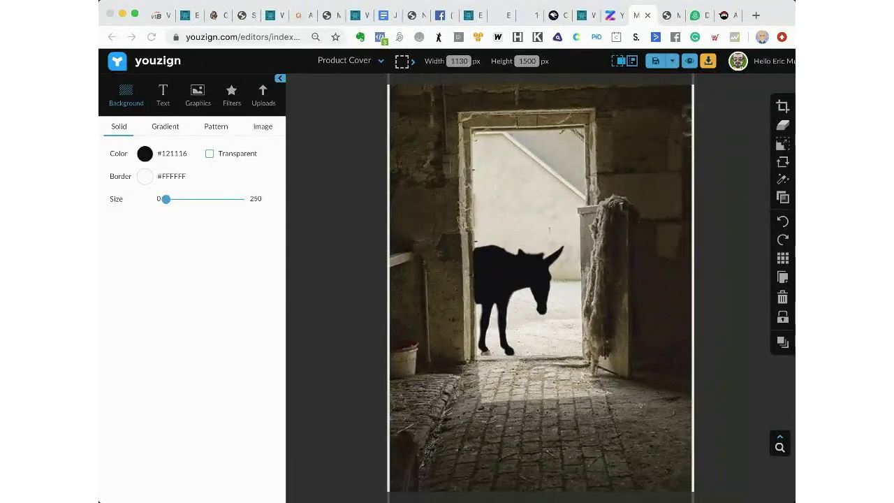
{"action": "left_click", "coordinate": [256, 105]}
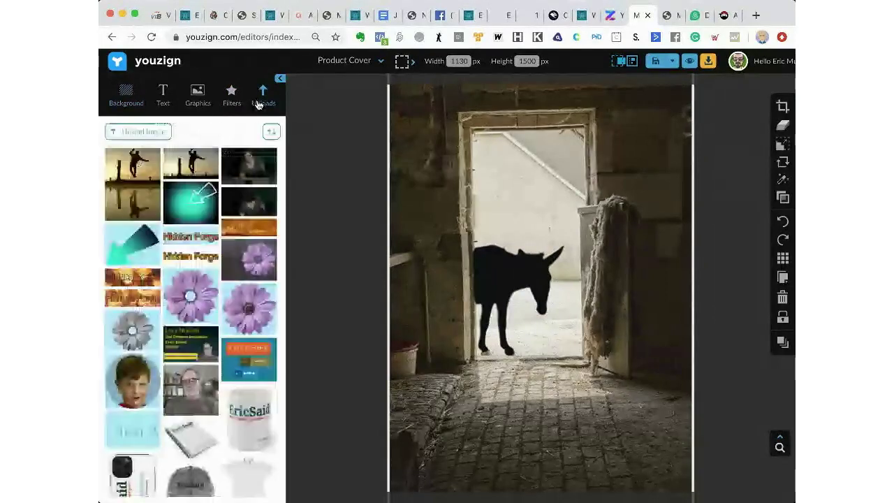
{"action": "left_click", "coordinate": [137, 133]}
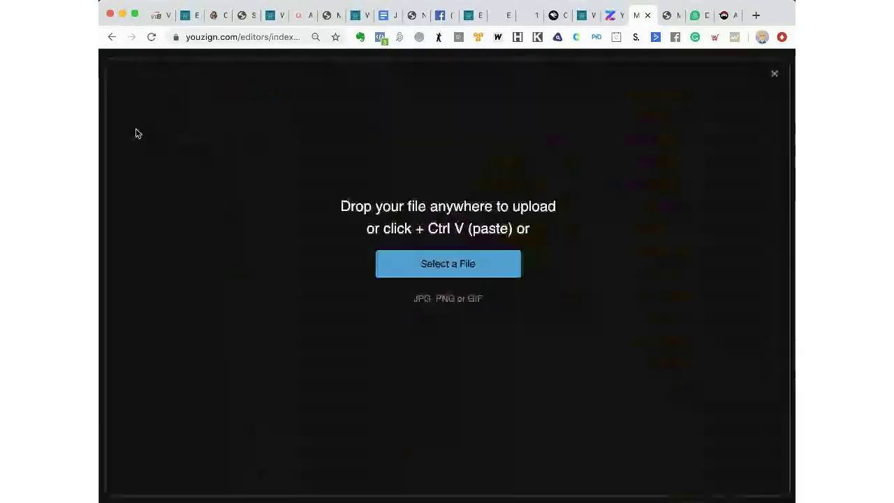
{"action": "left_click", "coordinate": [428, 271]}
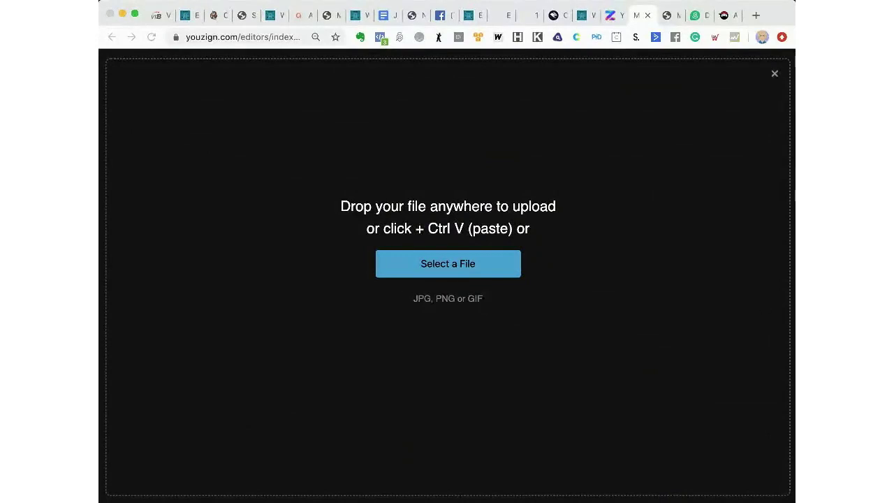
{"action": "key", "text": "Escape"}
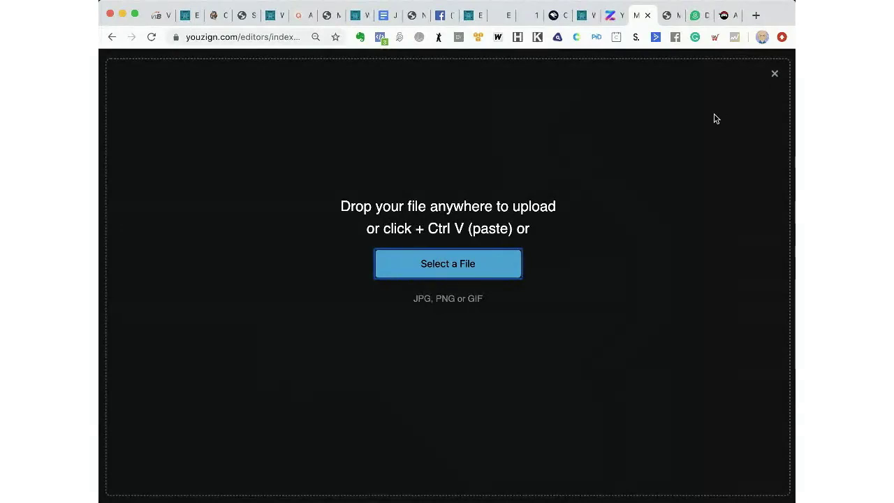
Close the upload prompt and reposition the cut-out barn photo over the canvas.
{"action": "left_click", "coordinate": [775, 76]}
{"action": "left_click_drag", "start_coordinate": [635, 212], "coordinate": [592, 236]}
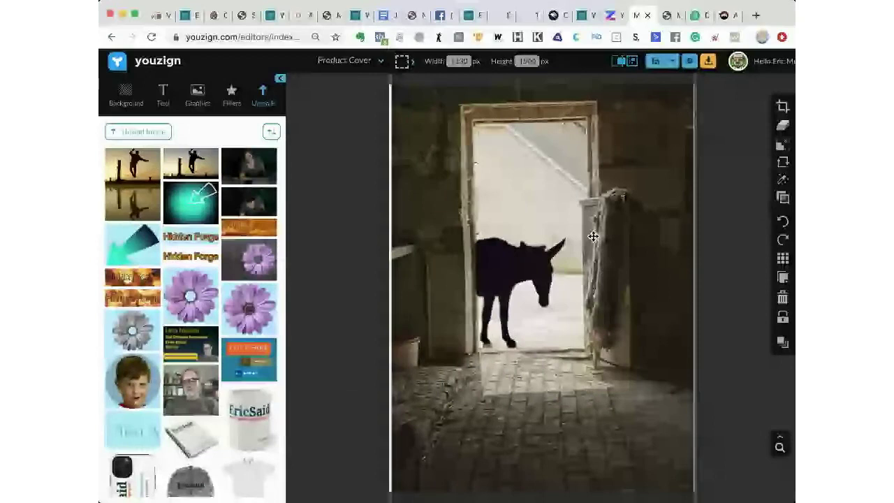
{"action": "left_click", "coordinate": [782, 125]}
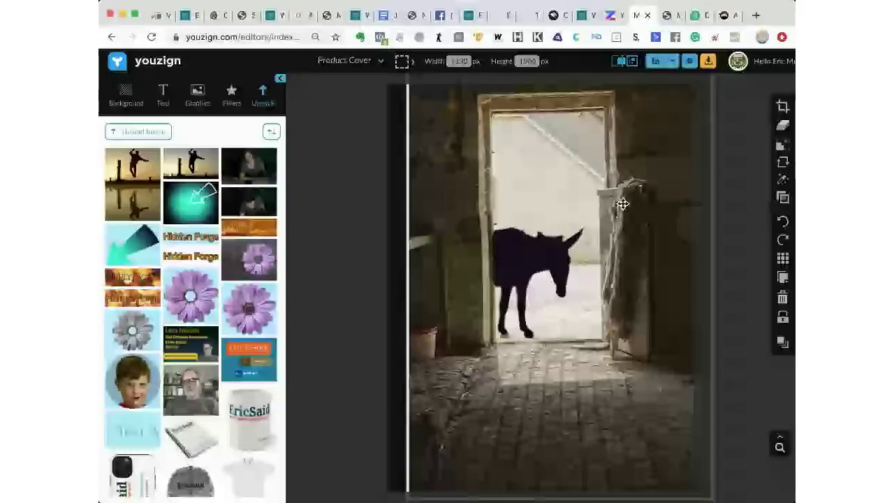
{"action": "left_click_drag", "start_coordinate": [620, 202], "coordinate": [594, 200]}
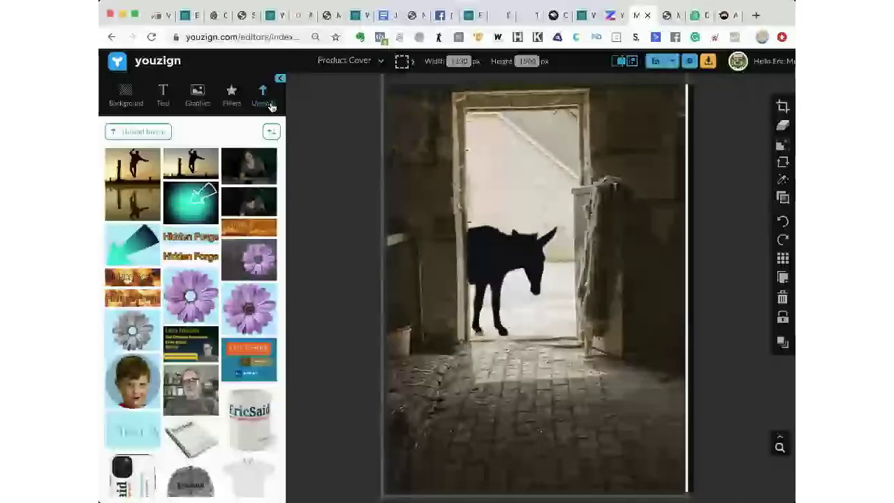
{"action": "left_click", "coordinate": [160, 136]}
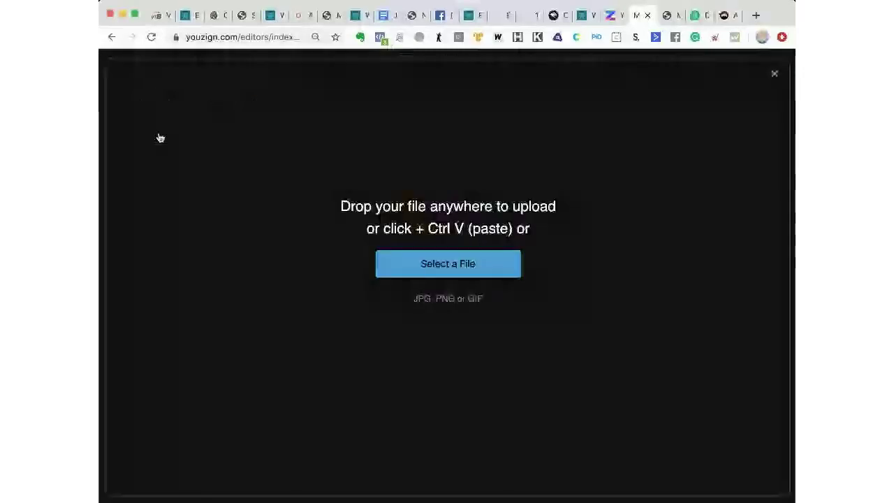
{"action": "left_click", "coordinate": [442, 265]}
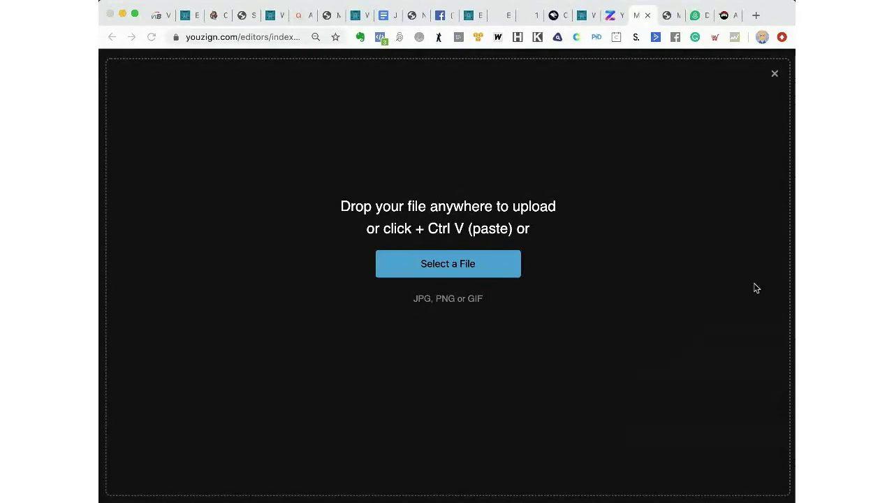
{"action": "key", "text": "Escape"}
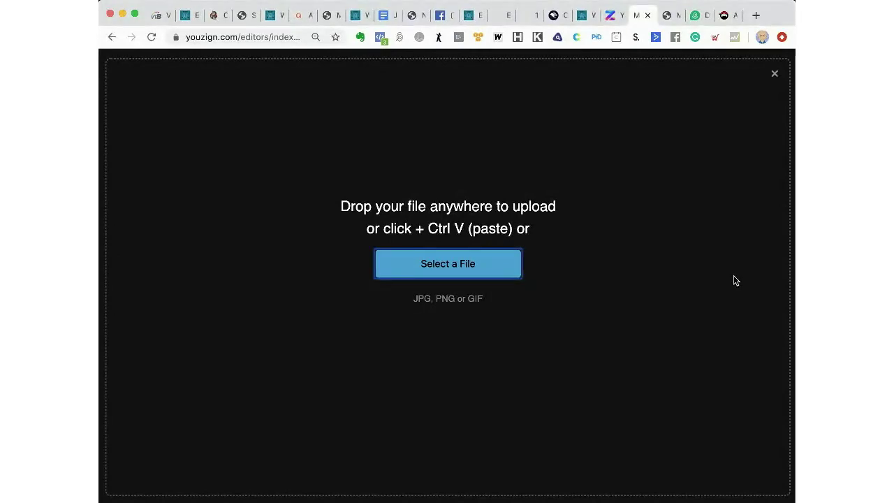
{"action": "left_click", "coordinate": [775, 74]}
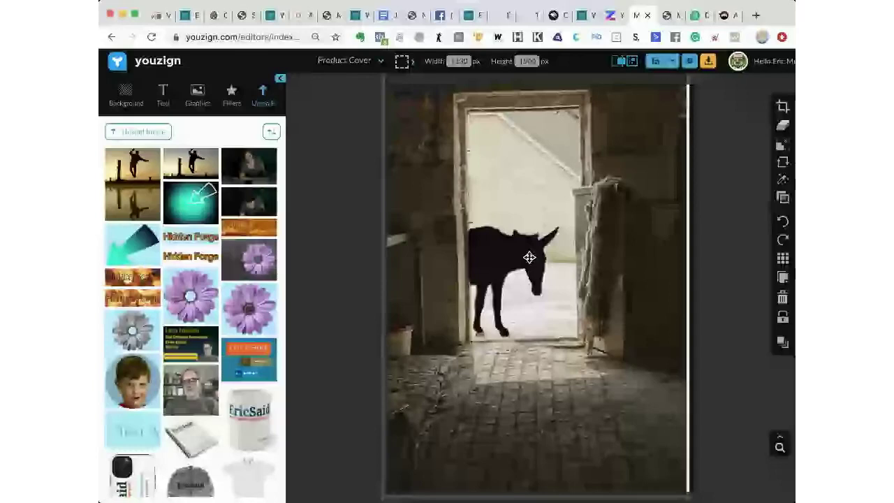
Nudge the cut-out barn photo into place and add the original donkey-in-doorway photo again from the Pixabay barn door results.
{"action": "left_click_drag", "start_coordinate": [530, 258], "coordinate": [531, 259]}
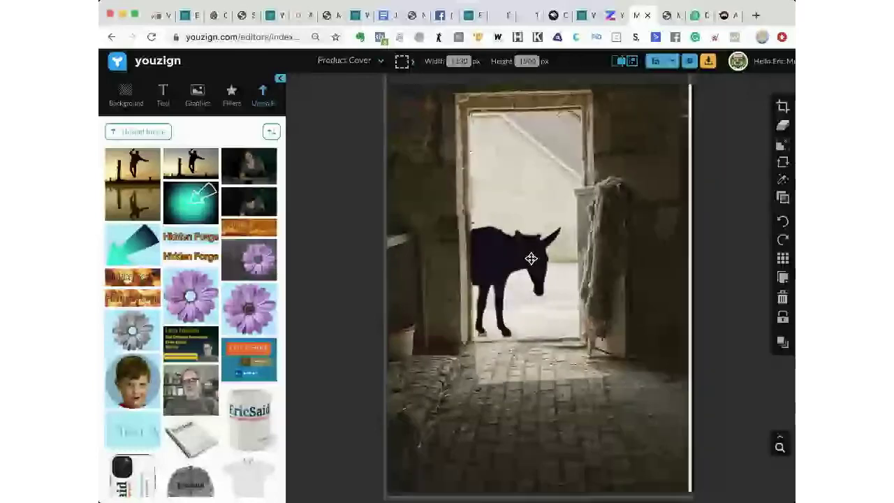
{"action": "left_click", "coordinate": [197, 96]}
{"action": "left_click", "coordinate": [143, 124]}
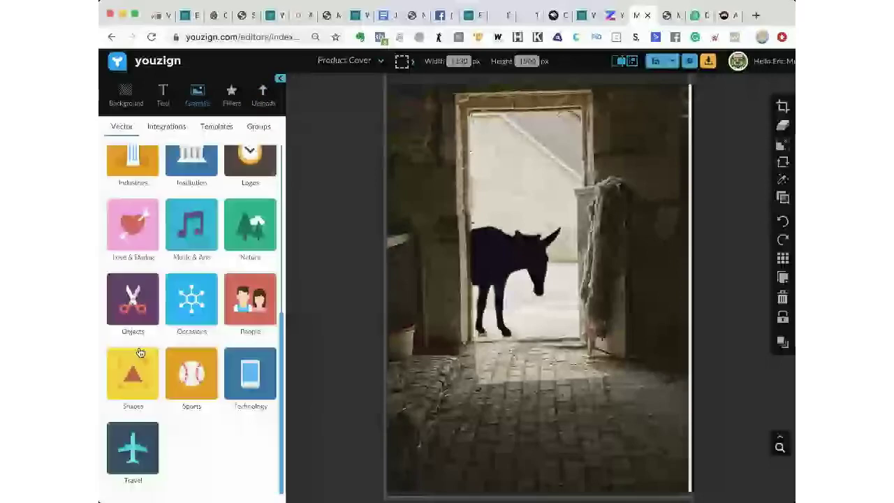
{"action": "left_click", "coordinate": [166, 126]}
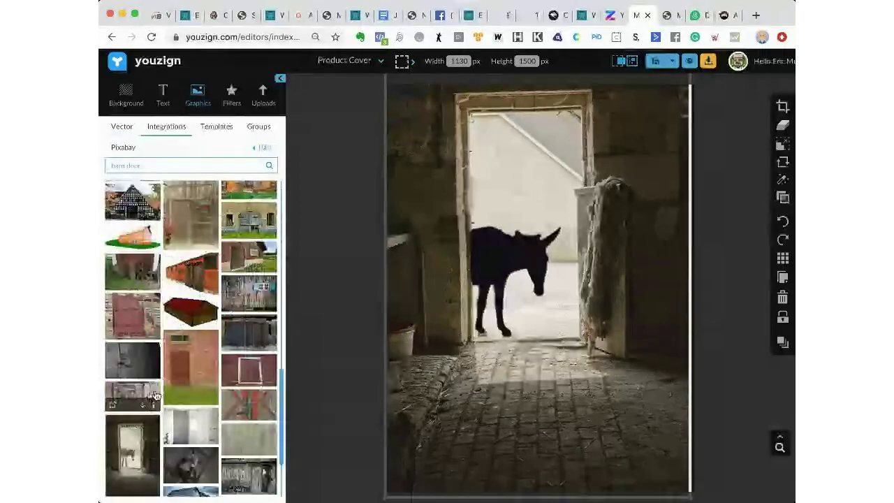
{"action": "scroll", "coordinate": [153, 393], "scroll_direction": "down", "scroll_amount": 1}
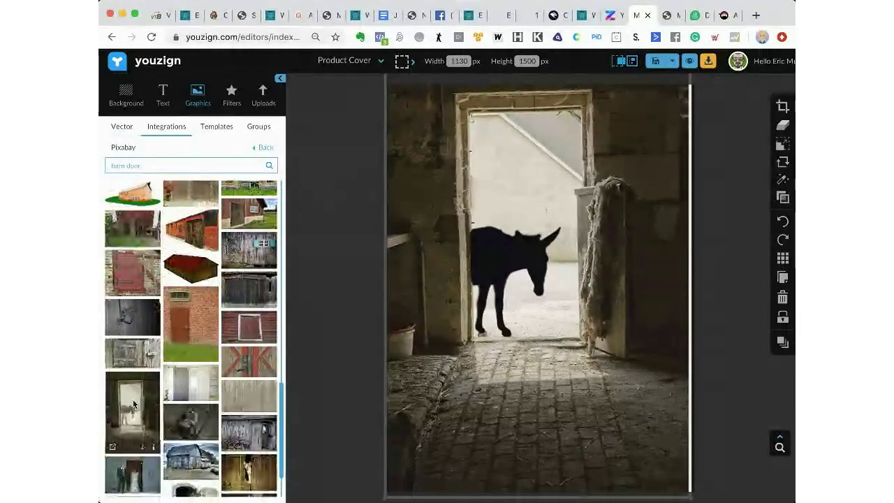
{"action": "left_click", "coordinate": [134, 405]}
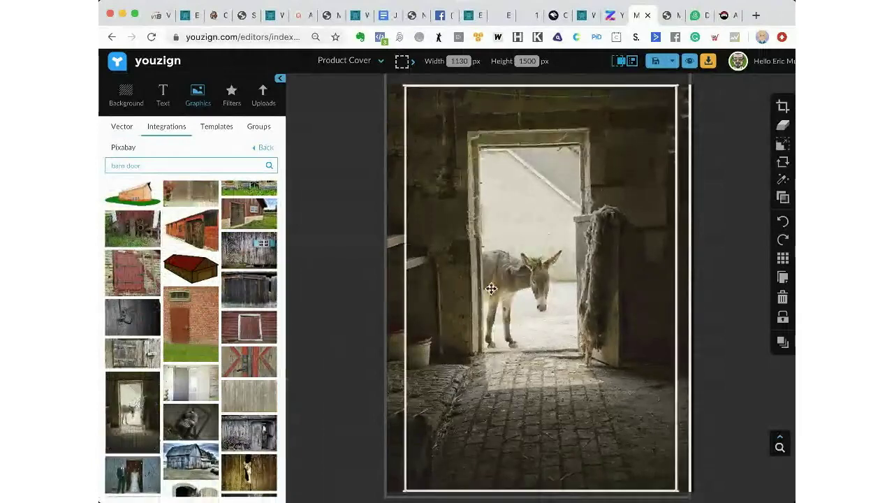
Isolate the donkey from the newly added photo, then enlarge and align it over the dark silhouette.
{"action": "left_click_drag", "start_coordinate": [491, 286], "coordinate": [546, 287]}
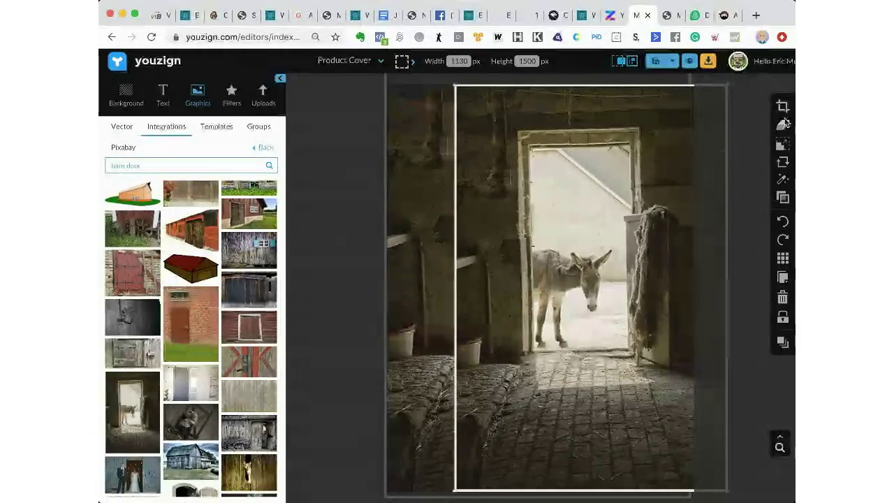
{"action": "left_click", "coordinate": [783, 127]}
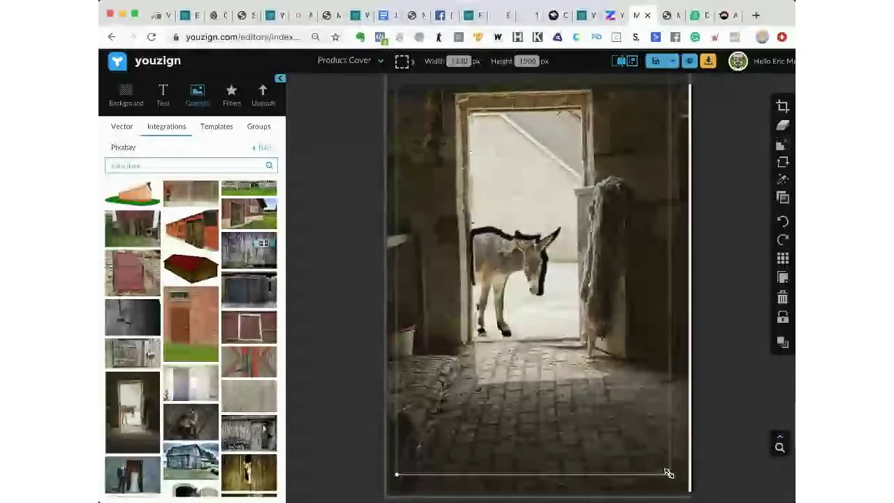
{"action": "left_click_drag", "start_coordinate": [668, 473], "coordinate": [687, 490]}
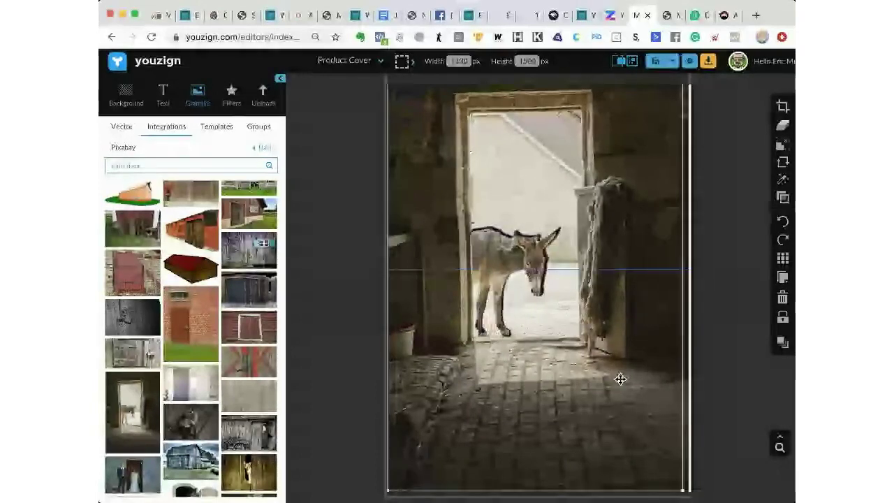
{"action": "left_click_drag", "start_coordinate": [620, 379], "coordinate": [621, 379]}
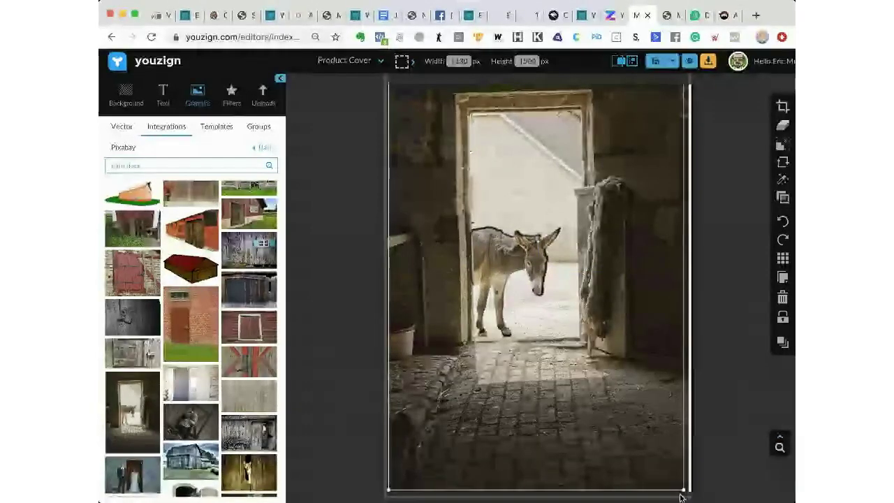
{"action": "left_click_drag", "start_coordinate": [681, 489], "coordinate": [691, 497]}
{"action": "left_click_drag", "start_coordinate": [666, 468], "coordinate": [664, 461]}
Set the isolated donkey's opacity to 52 and enable its blur effect.
{"action": "left_click", "coordinate": [782, 198]}
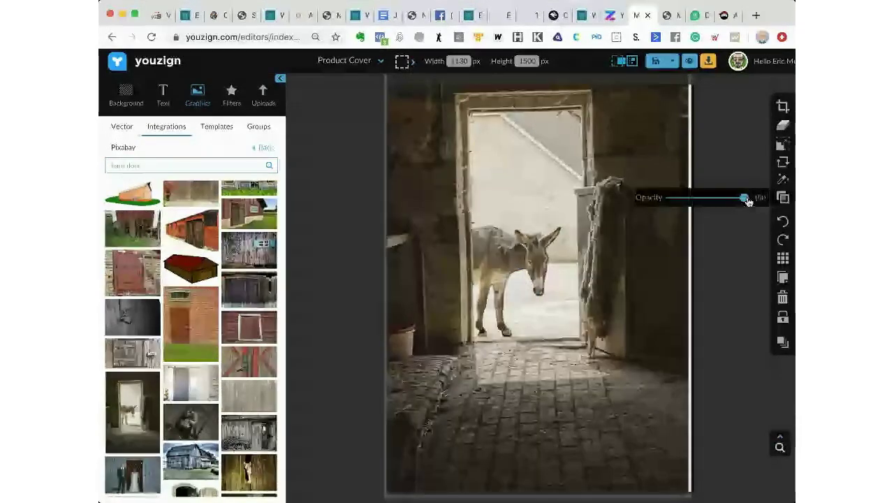
{"action": "left_click_drag", "start_coordinate": [747, 201], "coordinate": [721, 203]}
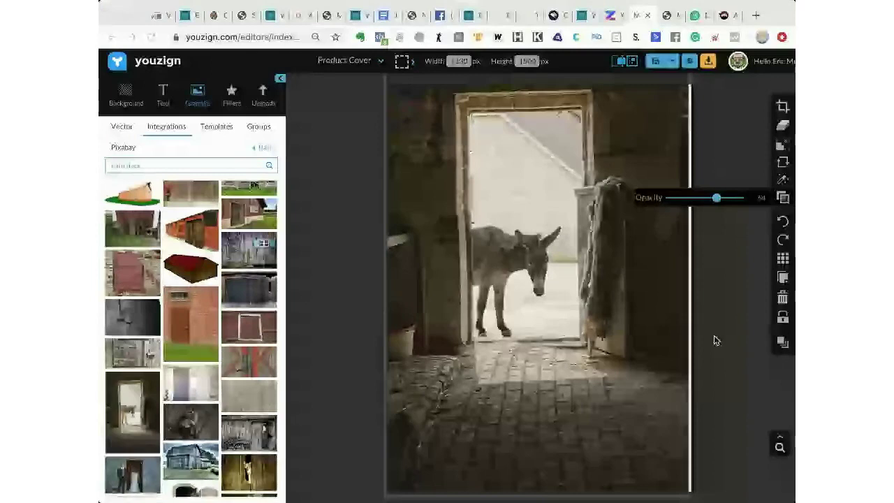
{"action": "left_click_drag", "start_coordinate": [716, 197], "coordinate": [709, 198]}
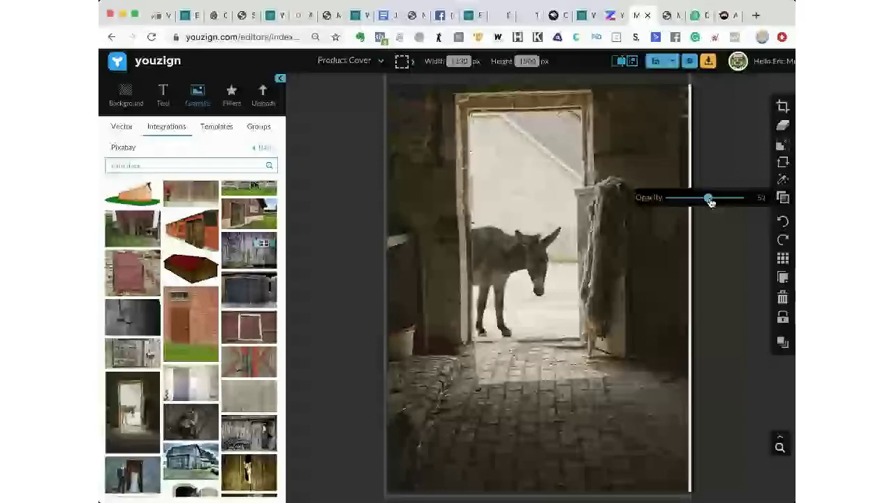
{"action": "left_click", "coordinate": [783, 179]}
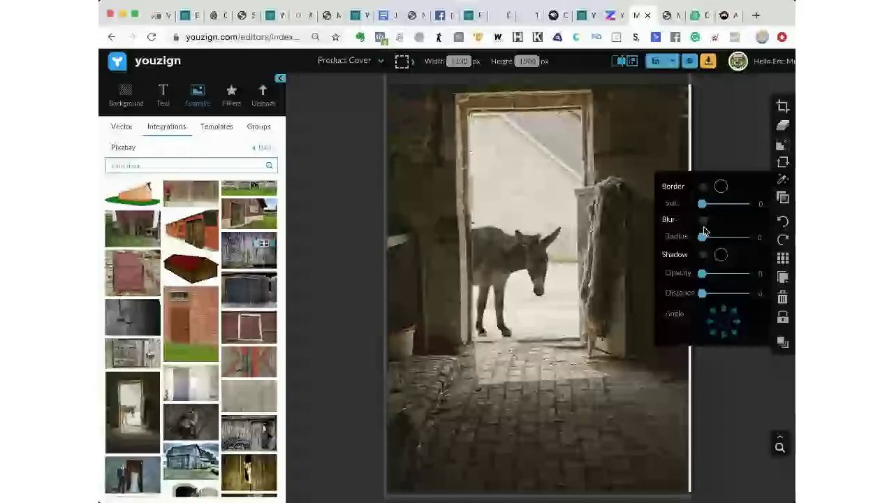
{"action": "left_click", "coordinate": [702, 220]}
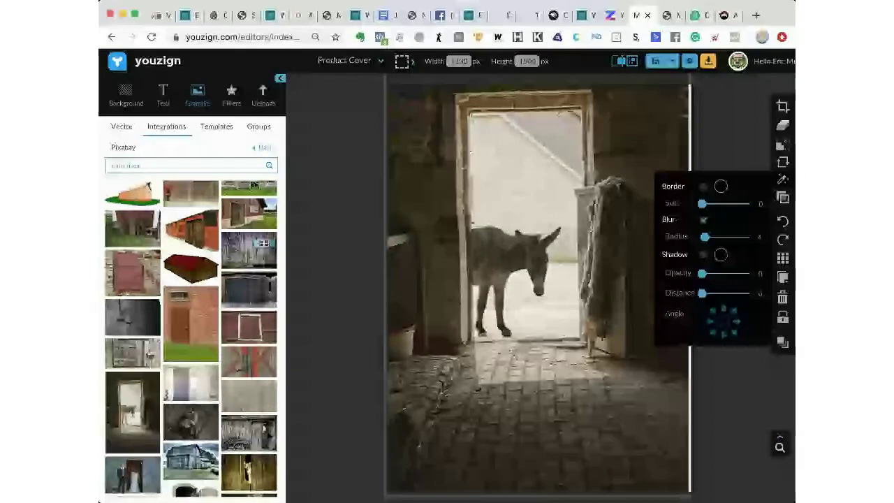
Place a vertically flipped duplicate of the donkey as a reflection on the brick floor and set its opacity to 57.
{"action": "left_click", "coordinate": [783, 281]}
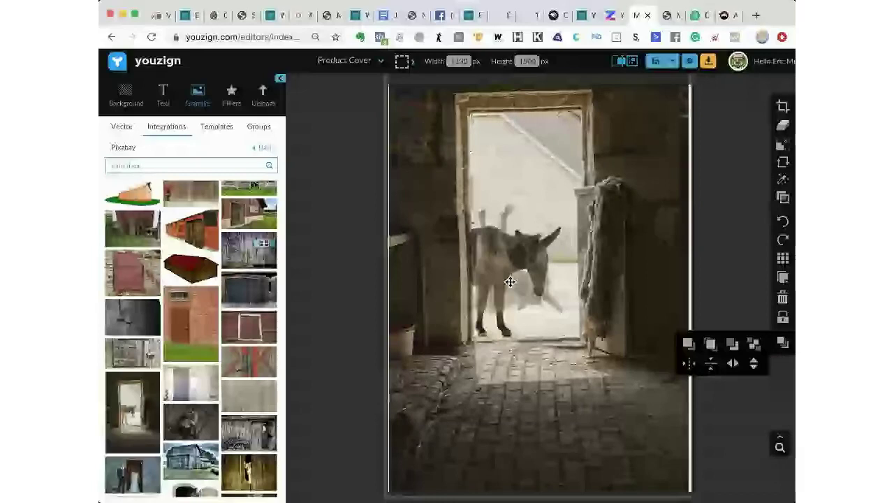
{"action": "left_click_drag", "start_coordinate": [510, 281], "coordinate": [488, 411]}
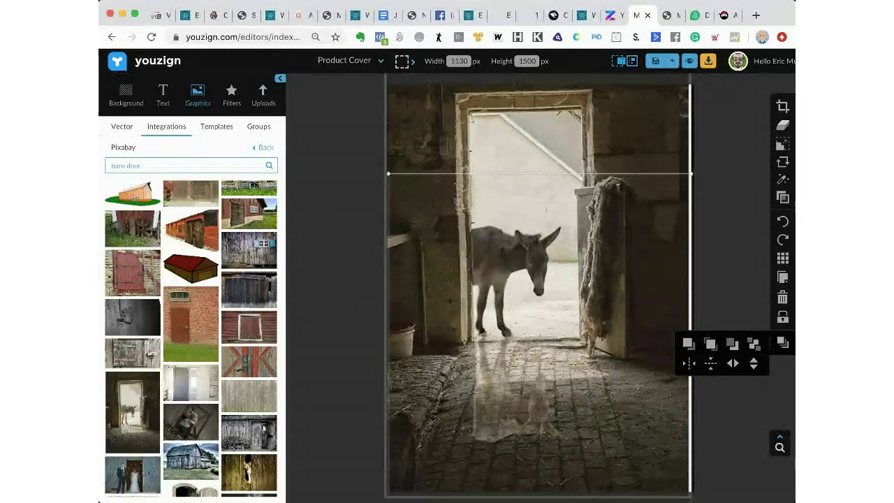
{"action": "left_click", "coordinate": [783, 198]}
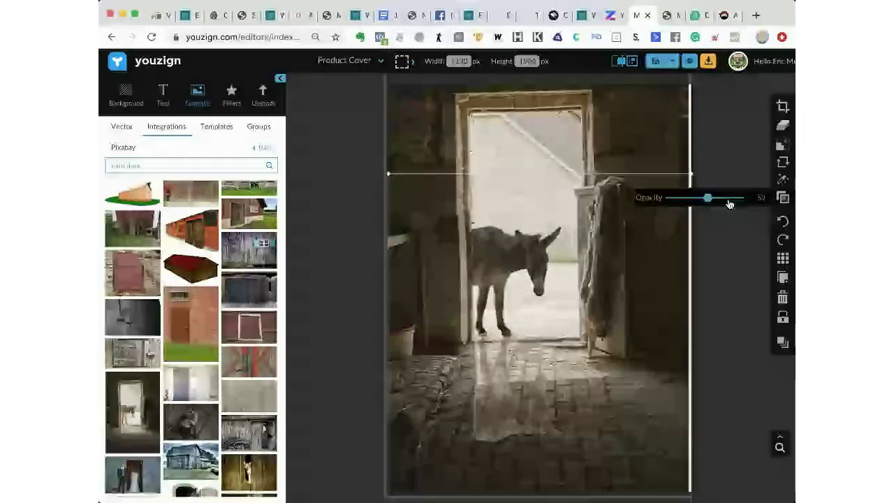
{"action": "left_click", "coordinate": [713, 199]}
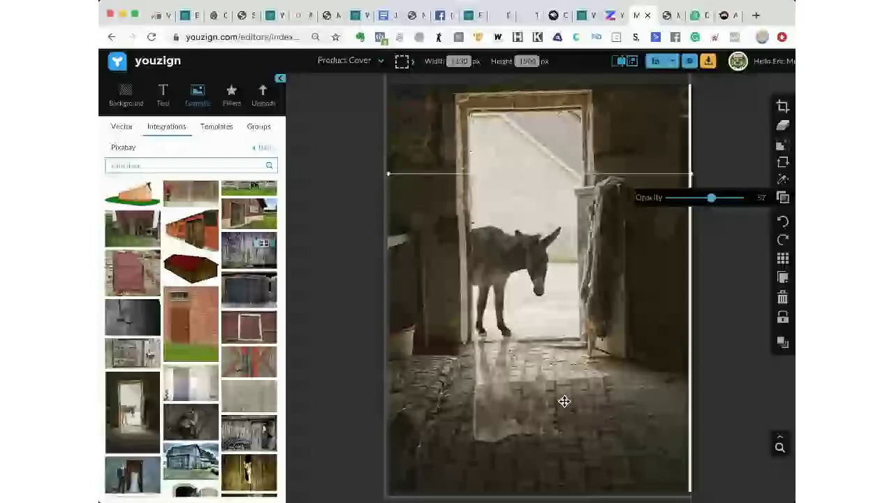
Add a square shape over the brick floor below the doorway, tilt it slightly and stretch it into a wide rectangle.
{"action": "left_click", "coordinate": [195, 166]}
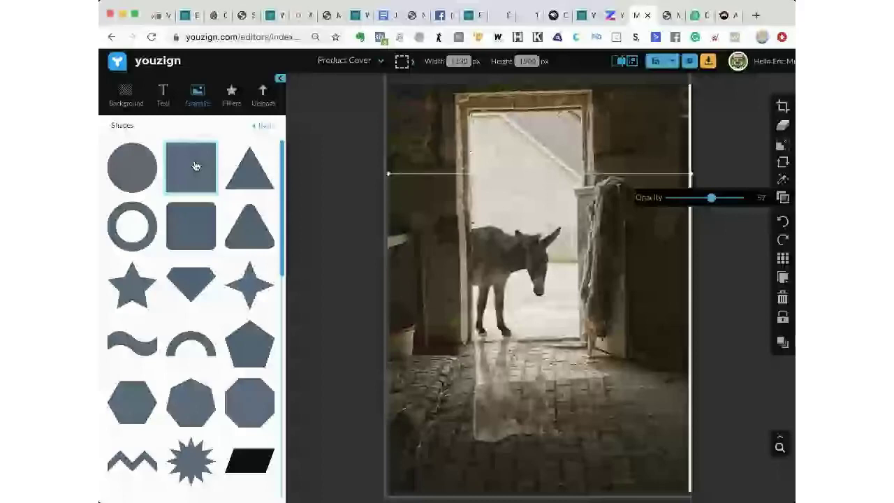
{"action": "left_click", "coordinate": [196, 166]}
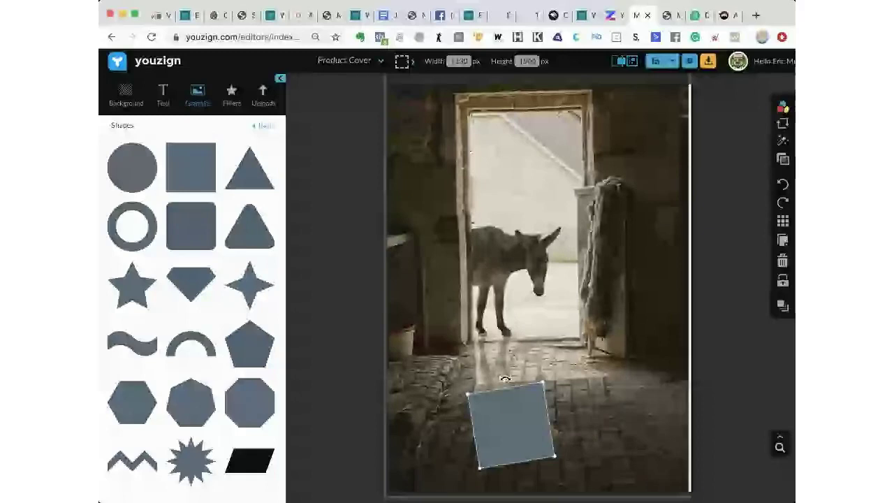
{"action": "left_click_drag", "start_coordinate": [504, 378], "coordinate": [510, 376]}
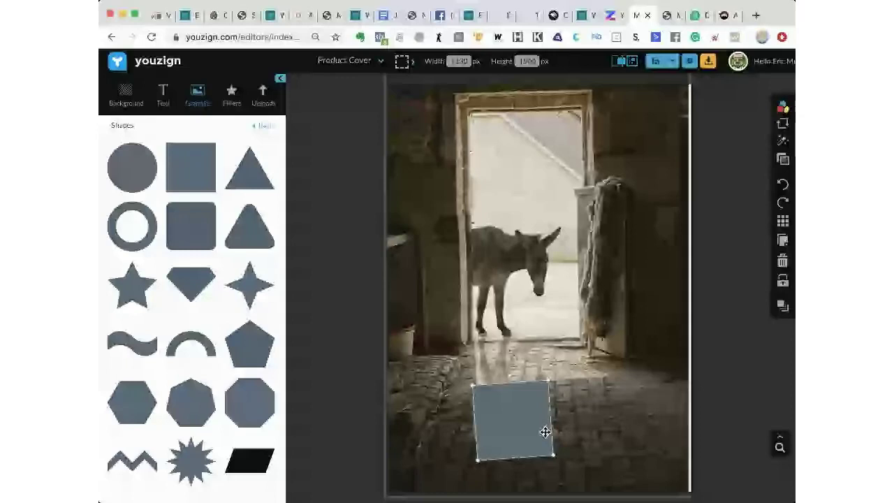
{"action": "left_click_drag", "start_coordinate": [550, 421], "coordinate": [598, 422]}
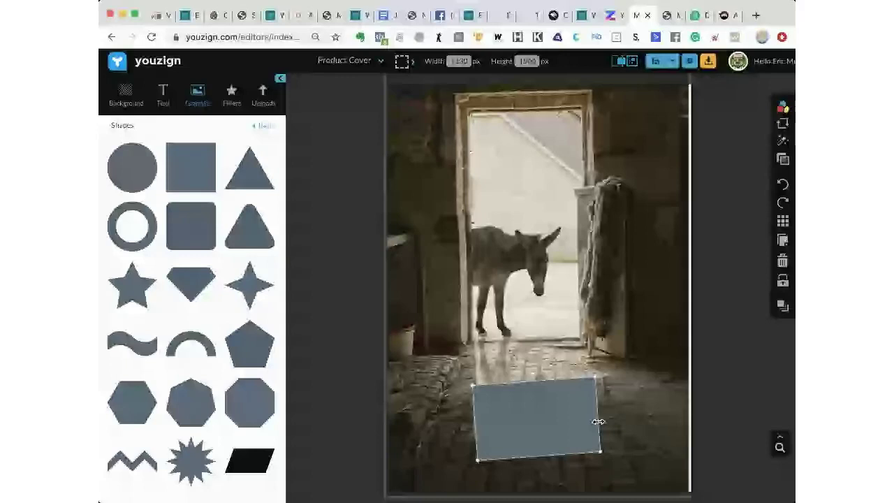
{"action": "left_click_drag", "start_coordinate": [598, 422], "coordinate": [606, 423]}
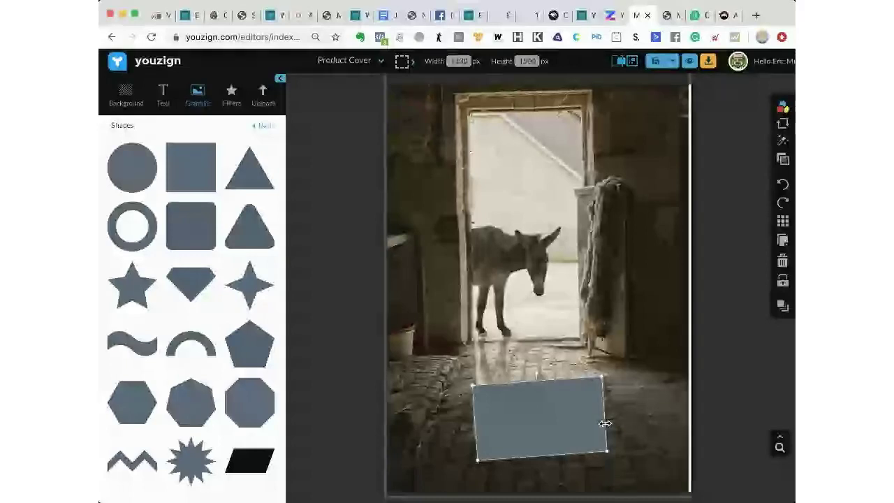
Recolour the tilted rectangle with a dark tone sampled from the shadowed barn area beside the doorway.
{"action": "left_click", "coordinate": [782, 107]}
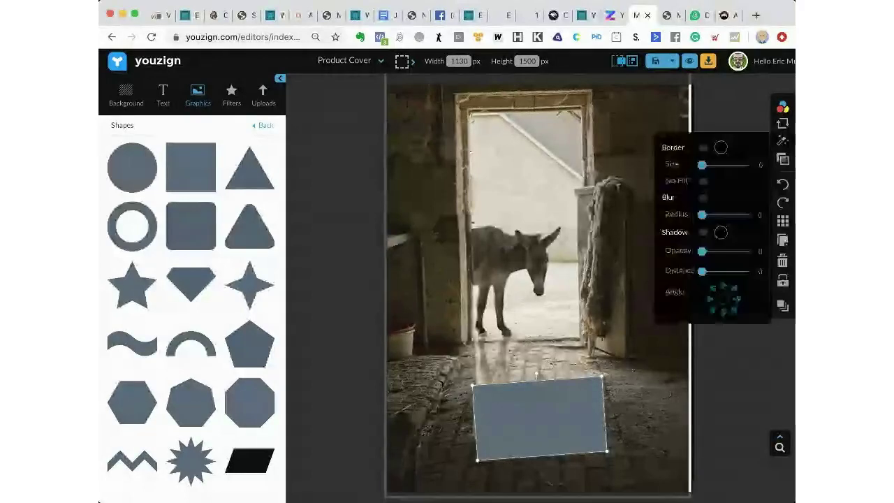
{"action": "mouse_move", "coordinate": [758, 111]}
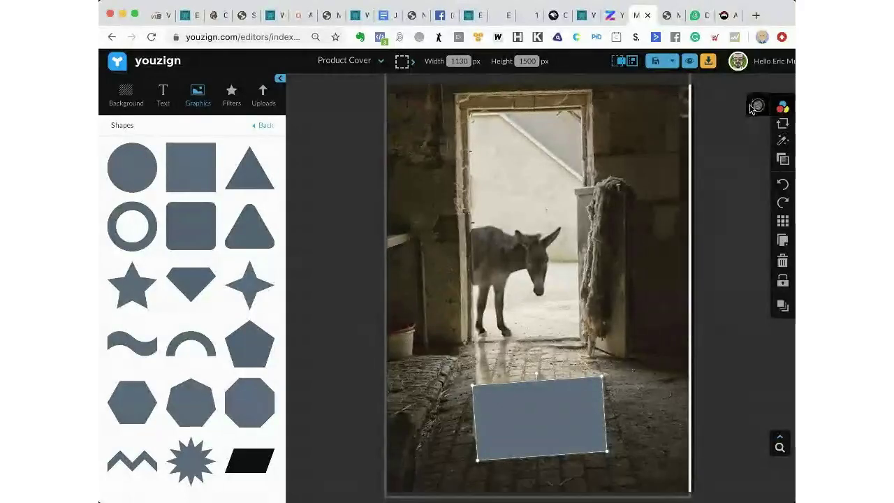
{"action": "left_click", "coordinate": [757, 106]}
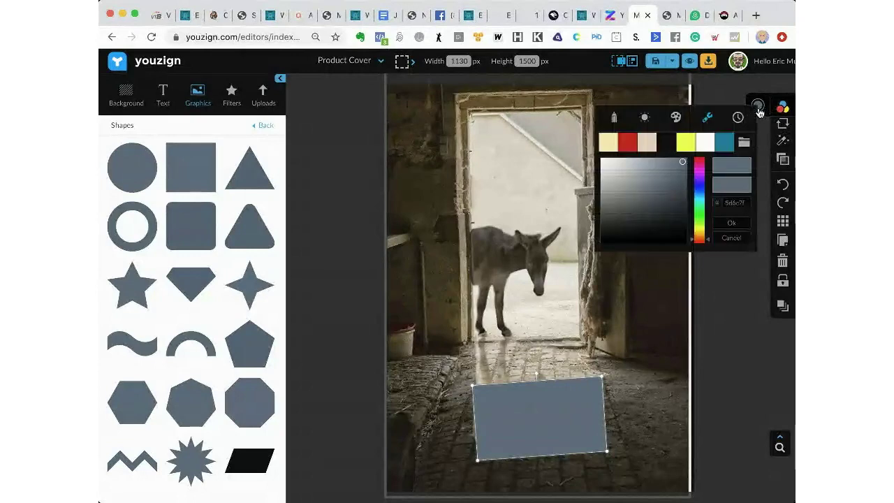
{"action": "left_click", "coordinate": [709, 118]}
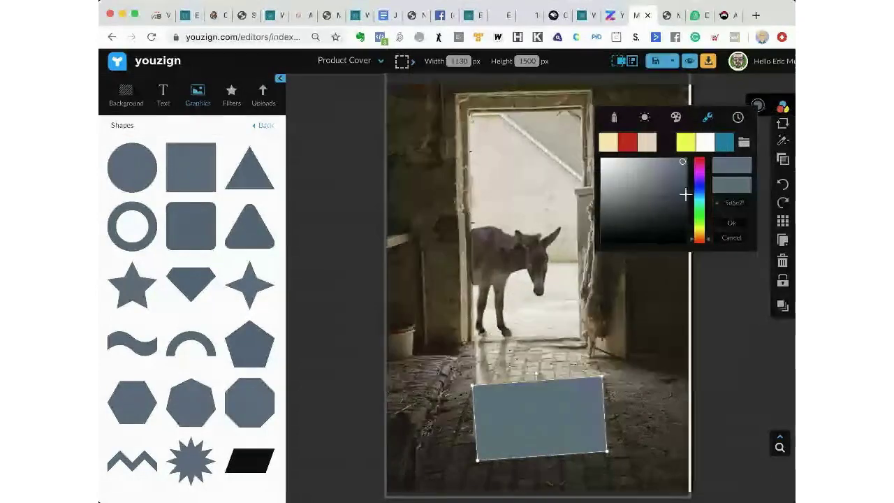
{"action": "left_click", "coordinate": [667, 320]}
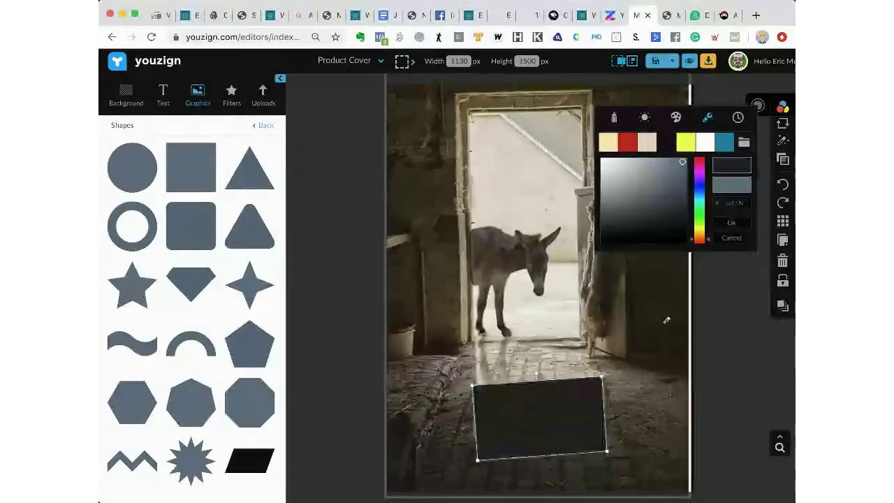
{"action": "left_click", "coordinate": [648, 447]}
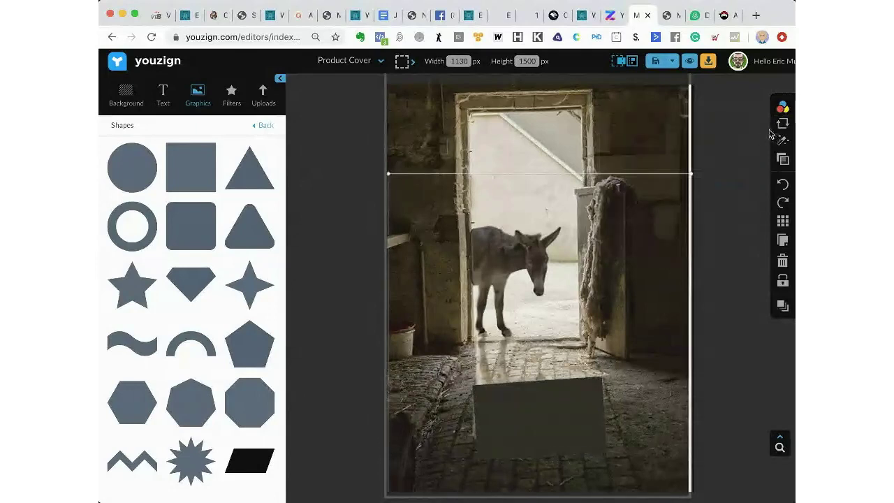
Set the dark tilted rectangle's opacity to 61 so the brick floor shows through it.
{"action": "left_click", "coordinate": [782, 159]}
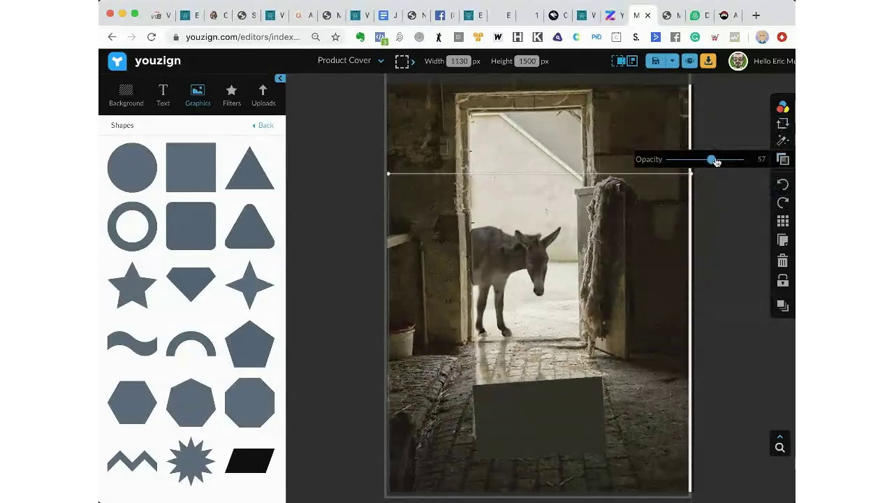
{"action": "left_click", "coordinate": [566, 435]}
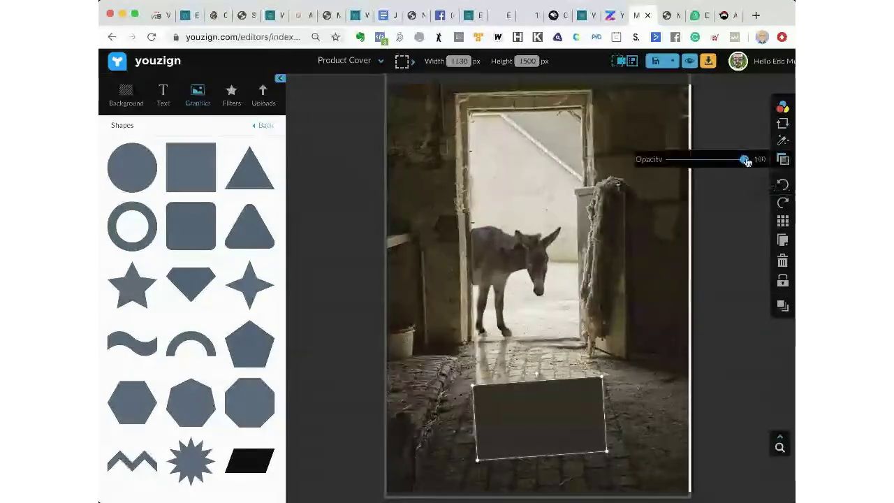
{"action": "left_click_drag", "start_coordinate": [743, 160], "coordinate": [717, 163]}
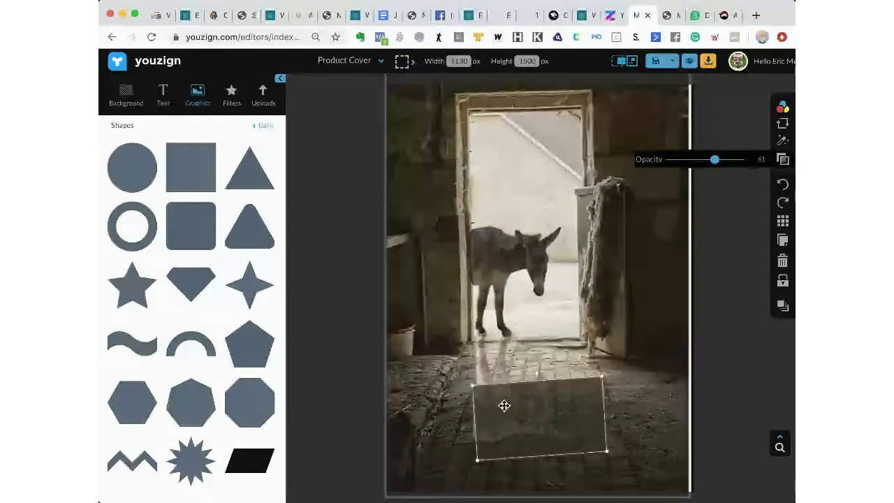
{"action": "left_click", "coordinate": [730, 347]}
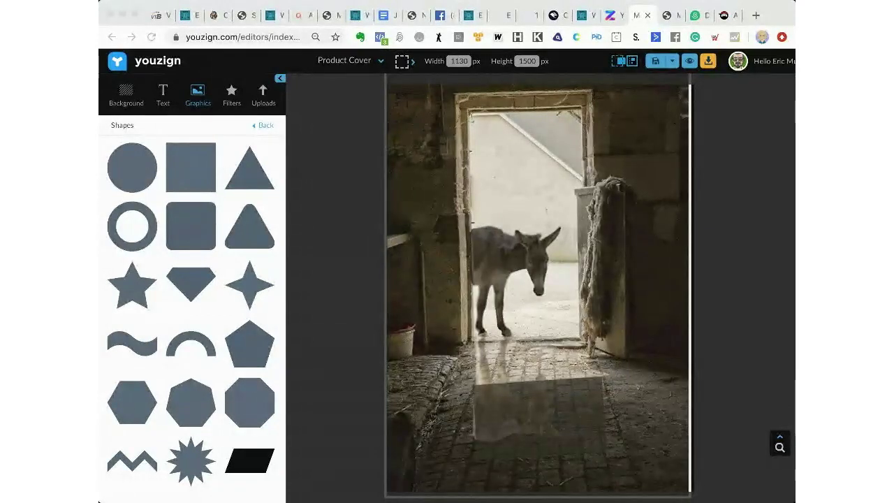
Move the tilted rectangle off the donkey's reflection and delete it.
{"action": "left_click", "coordinate": [528, 408]}
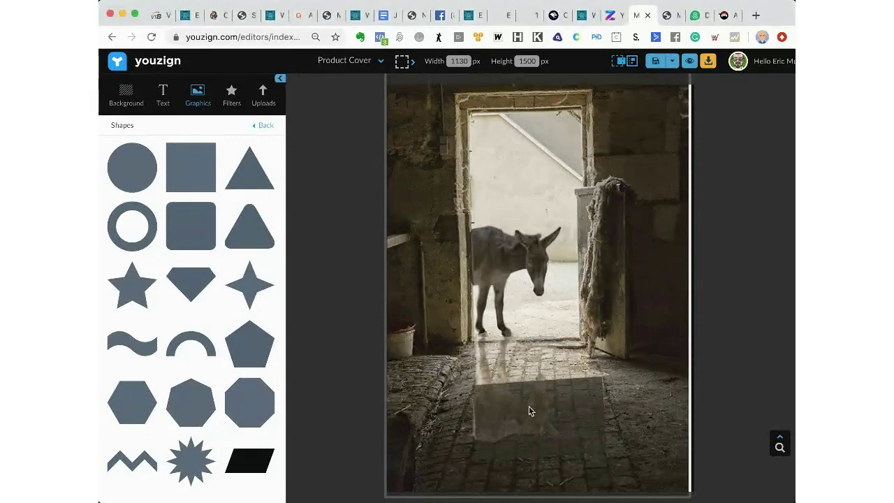
{"action": "left_click_drag", "start_coordinate": [527, 407], "coordinate": [595, 446]}
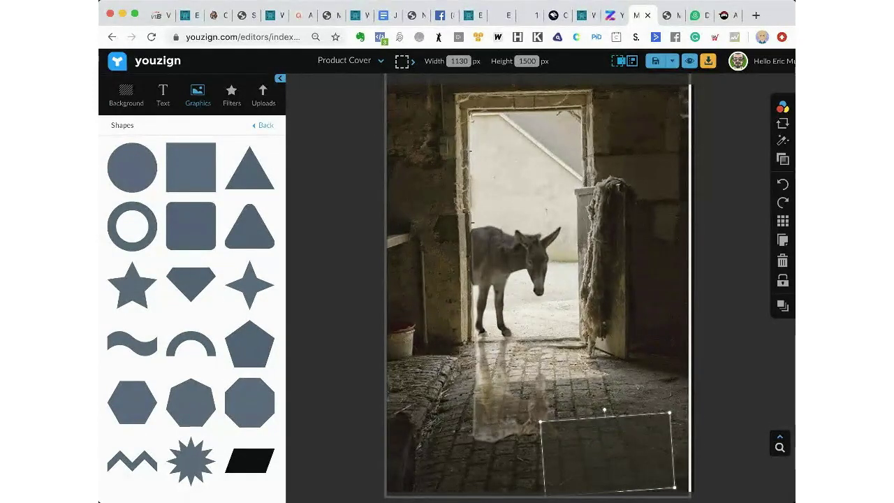
{"action": "left_click", "coordinate": [605, 428]}
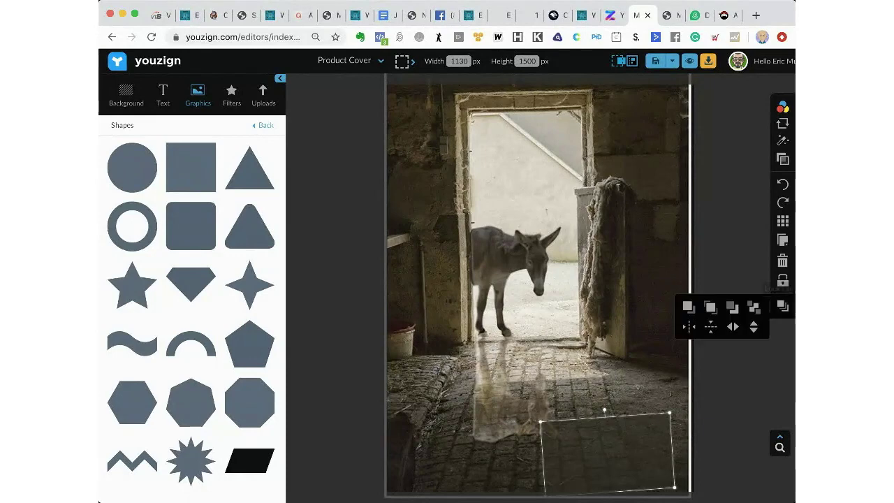
{"action": "left_click", "coordinate": [783, 261]}
{"action": "left_click", "coordinate": [525, 406]}
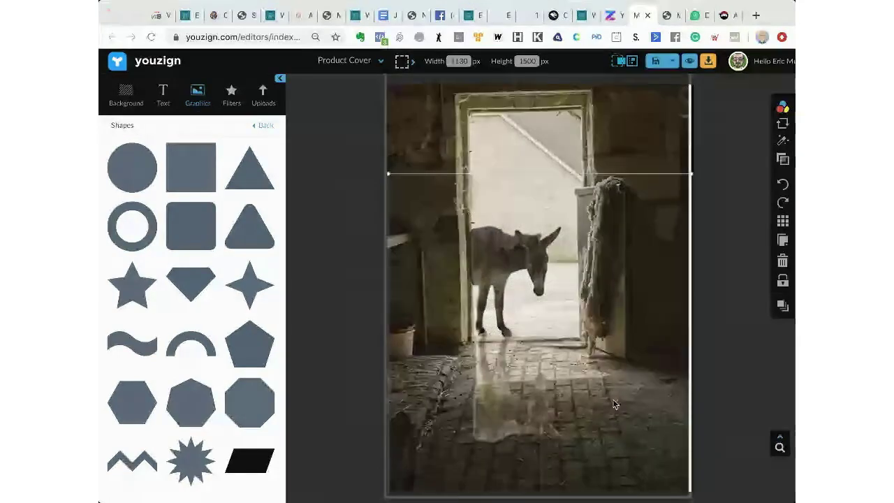
{"action": "left_click", "coordinate": [528, 405]}
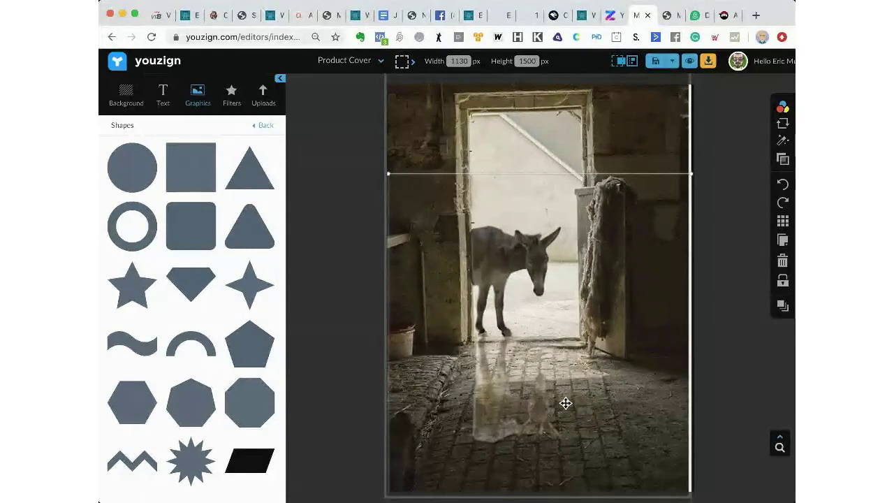
{"action": "left_click", "coordinate": [783, 123]}
{"action": "left_click", "coordinate": [742, 113]}
{"action": "left_click", "coordinate": [500, 412]}
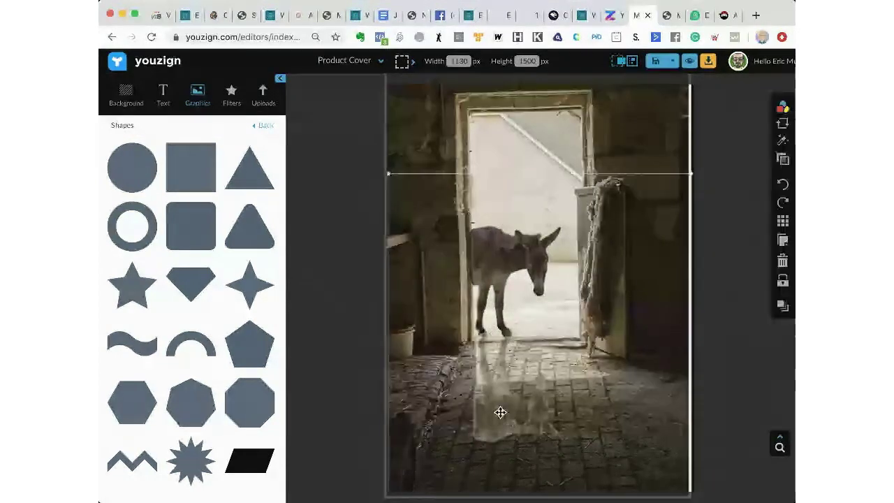